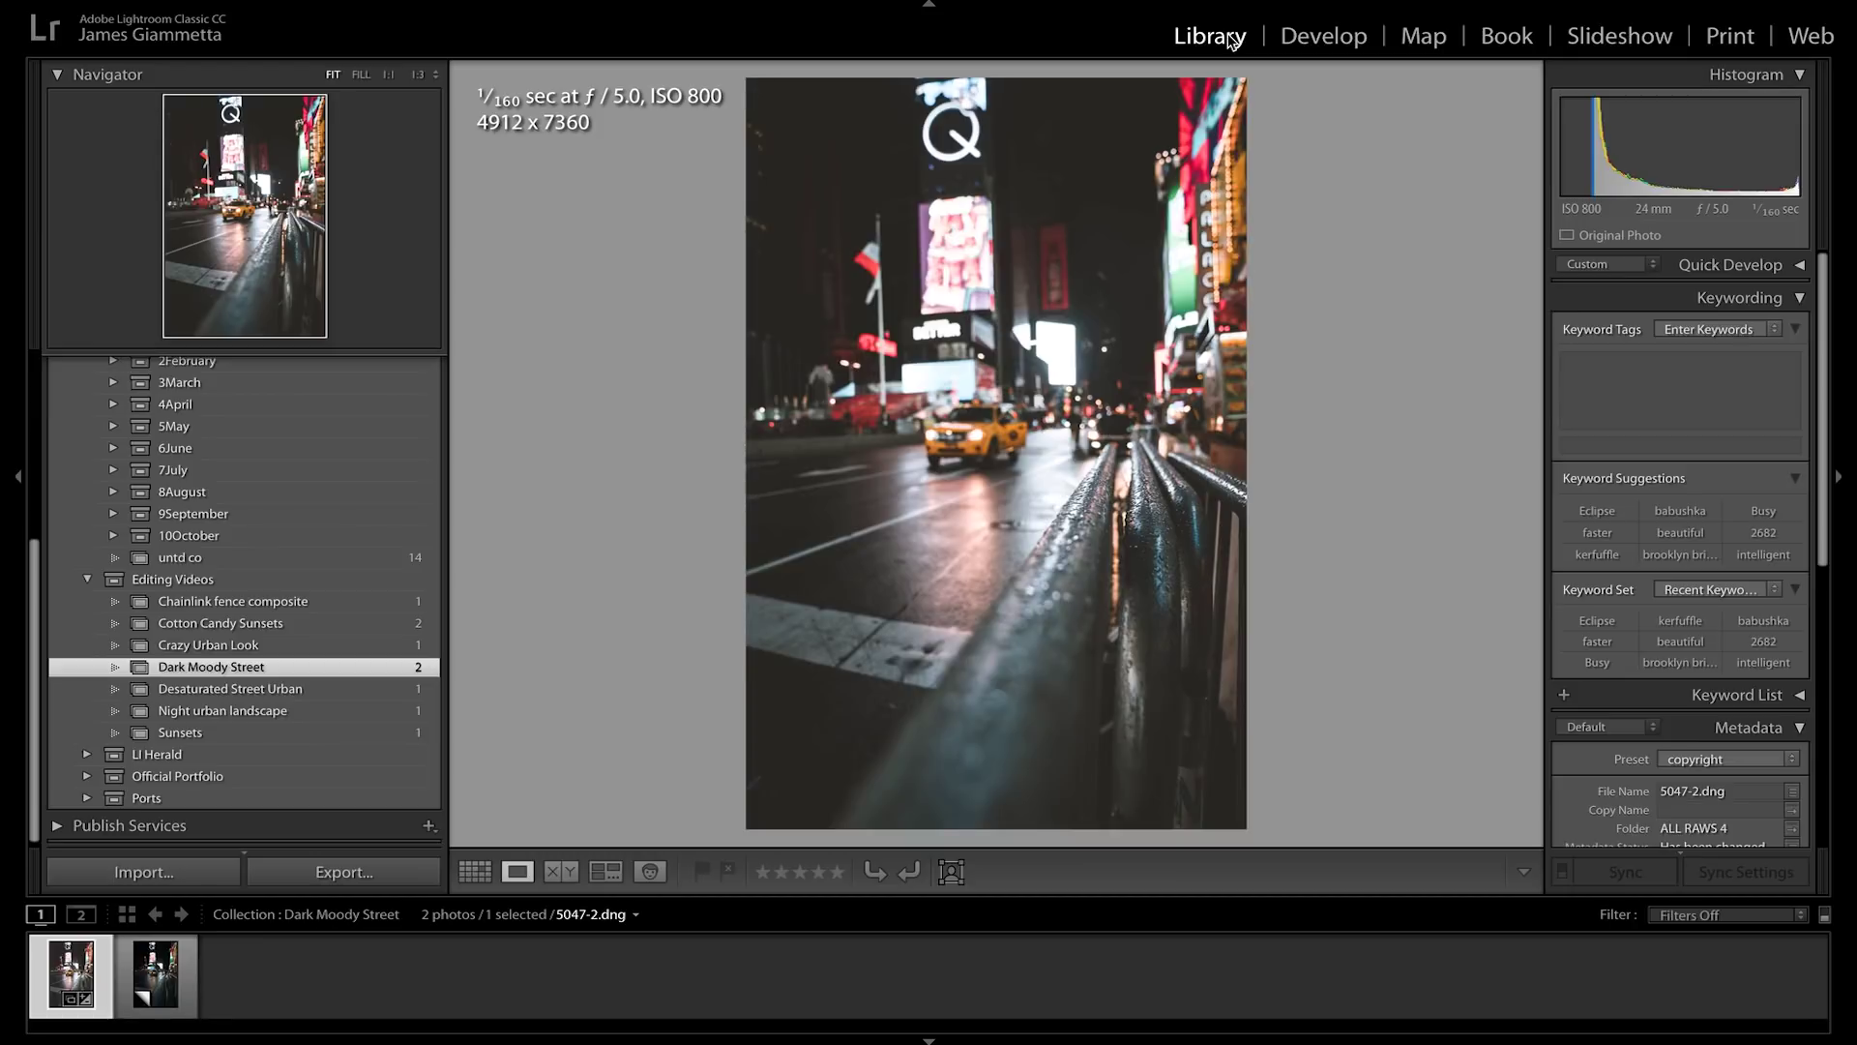
Step: Open the unedited virtual copy of the Times Square street photo for developing and look over its adjustment settings
{"action": "key", "text": "Right"}
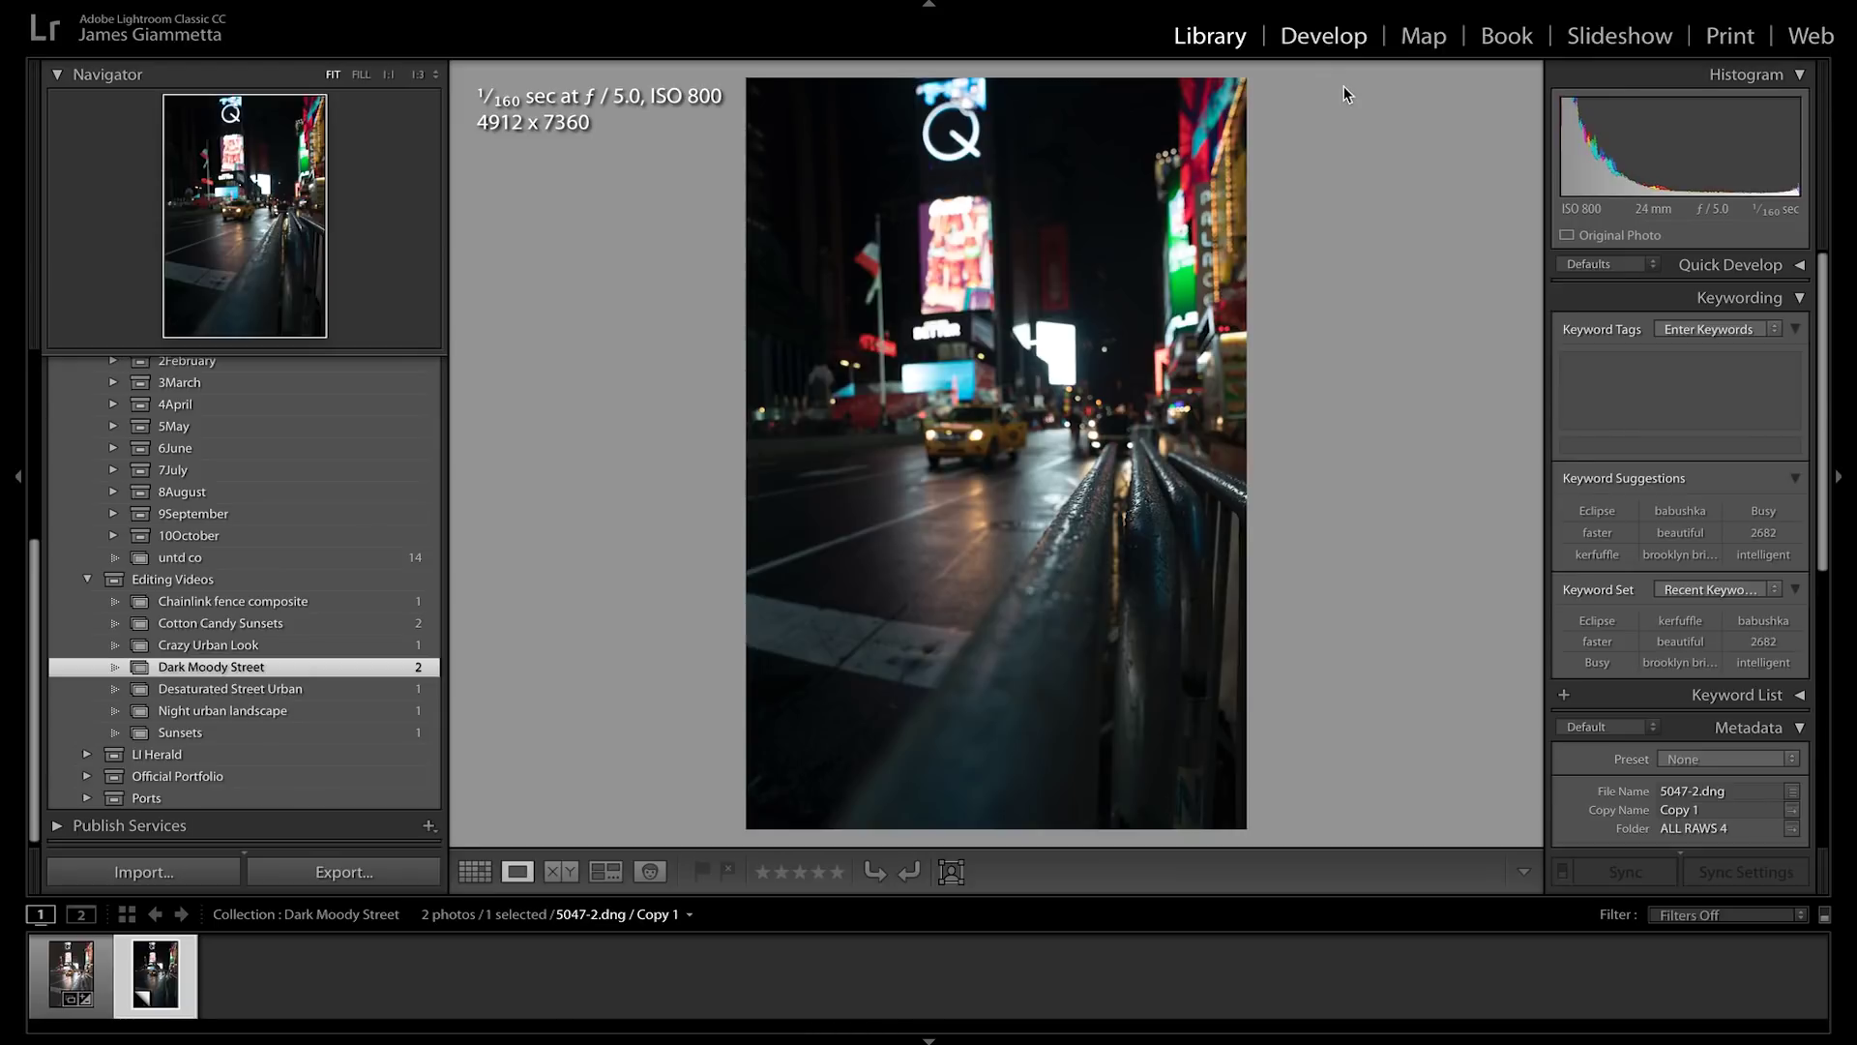
{"action": "key", "text": "d"}
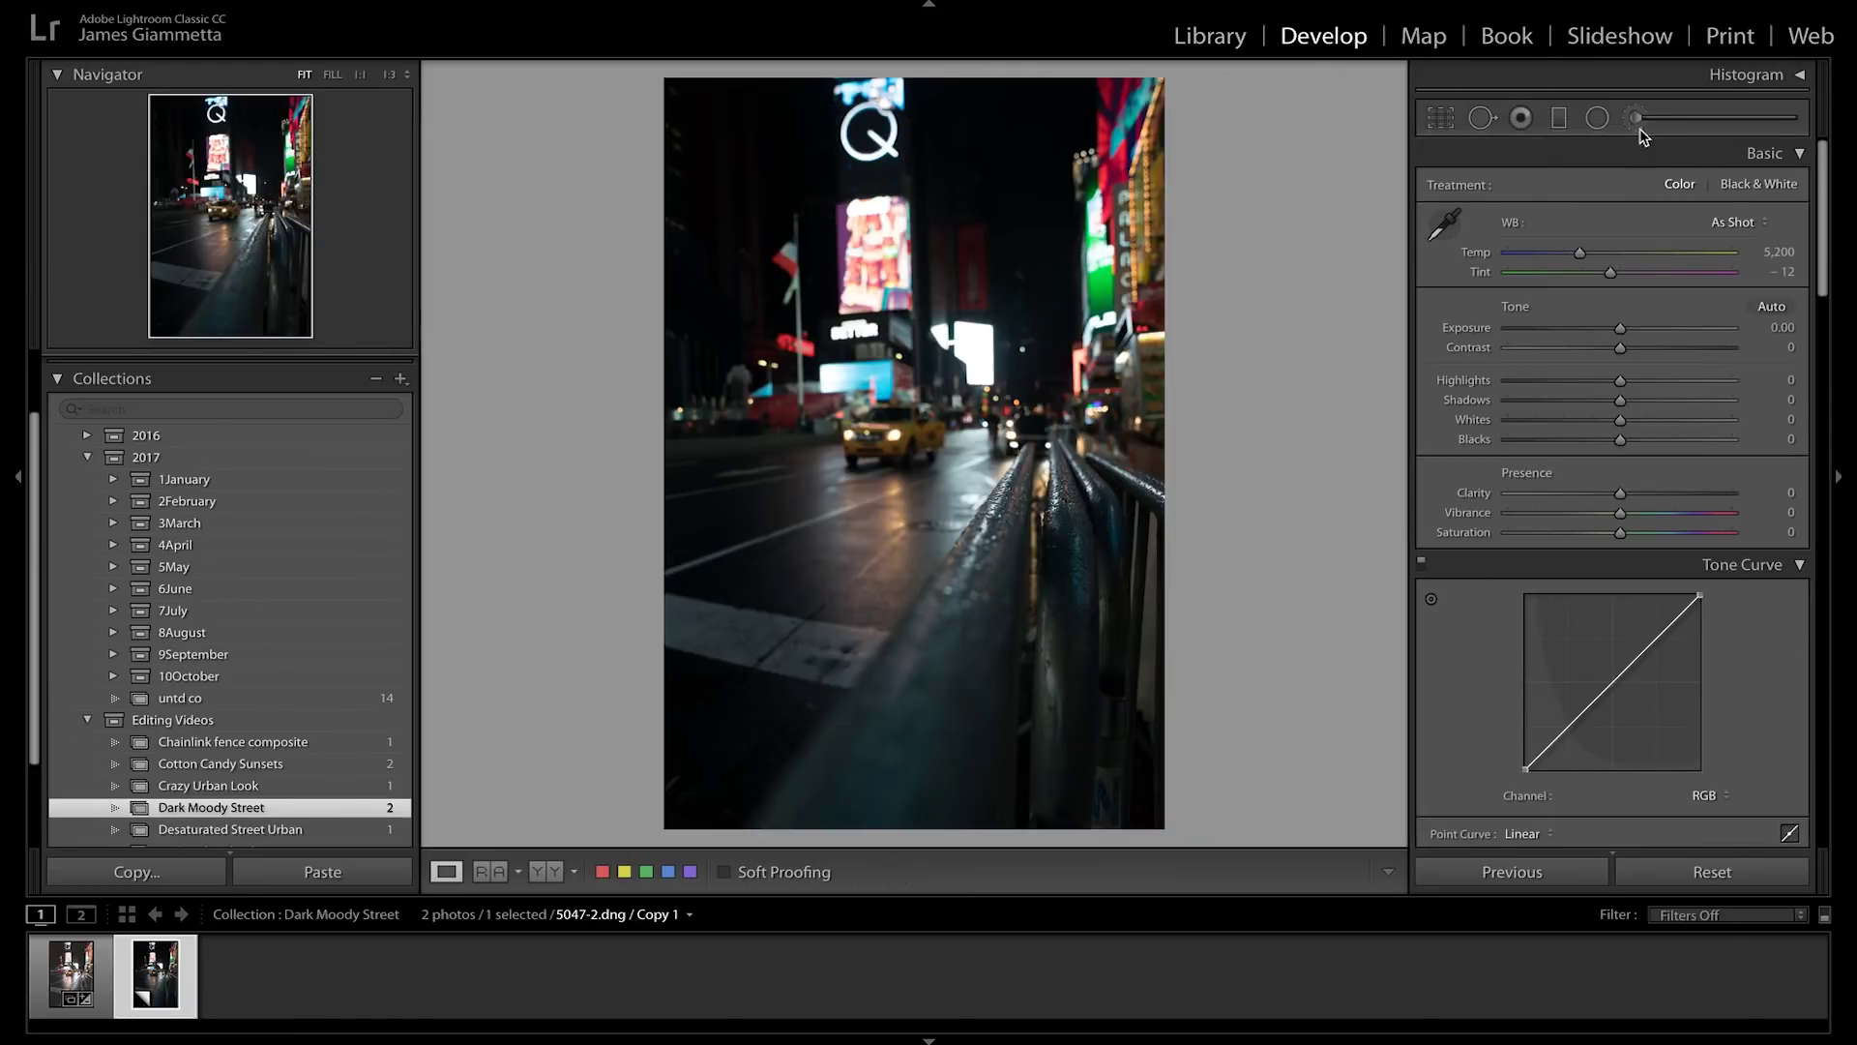
{"action": "scroll", "coordinate": [1595, 428], "scroll_direction": "down", "scroll_amount": 15}
{"action": "scroll", "coordinate": [1597, 428], "scroll_direction": "up", "scroll_amount": 15}
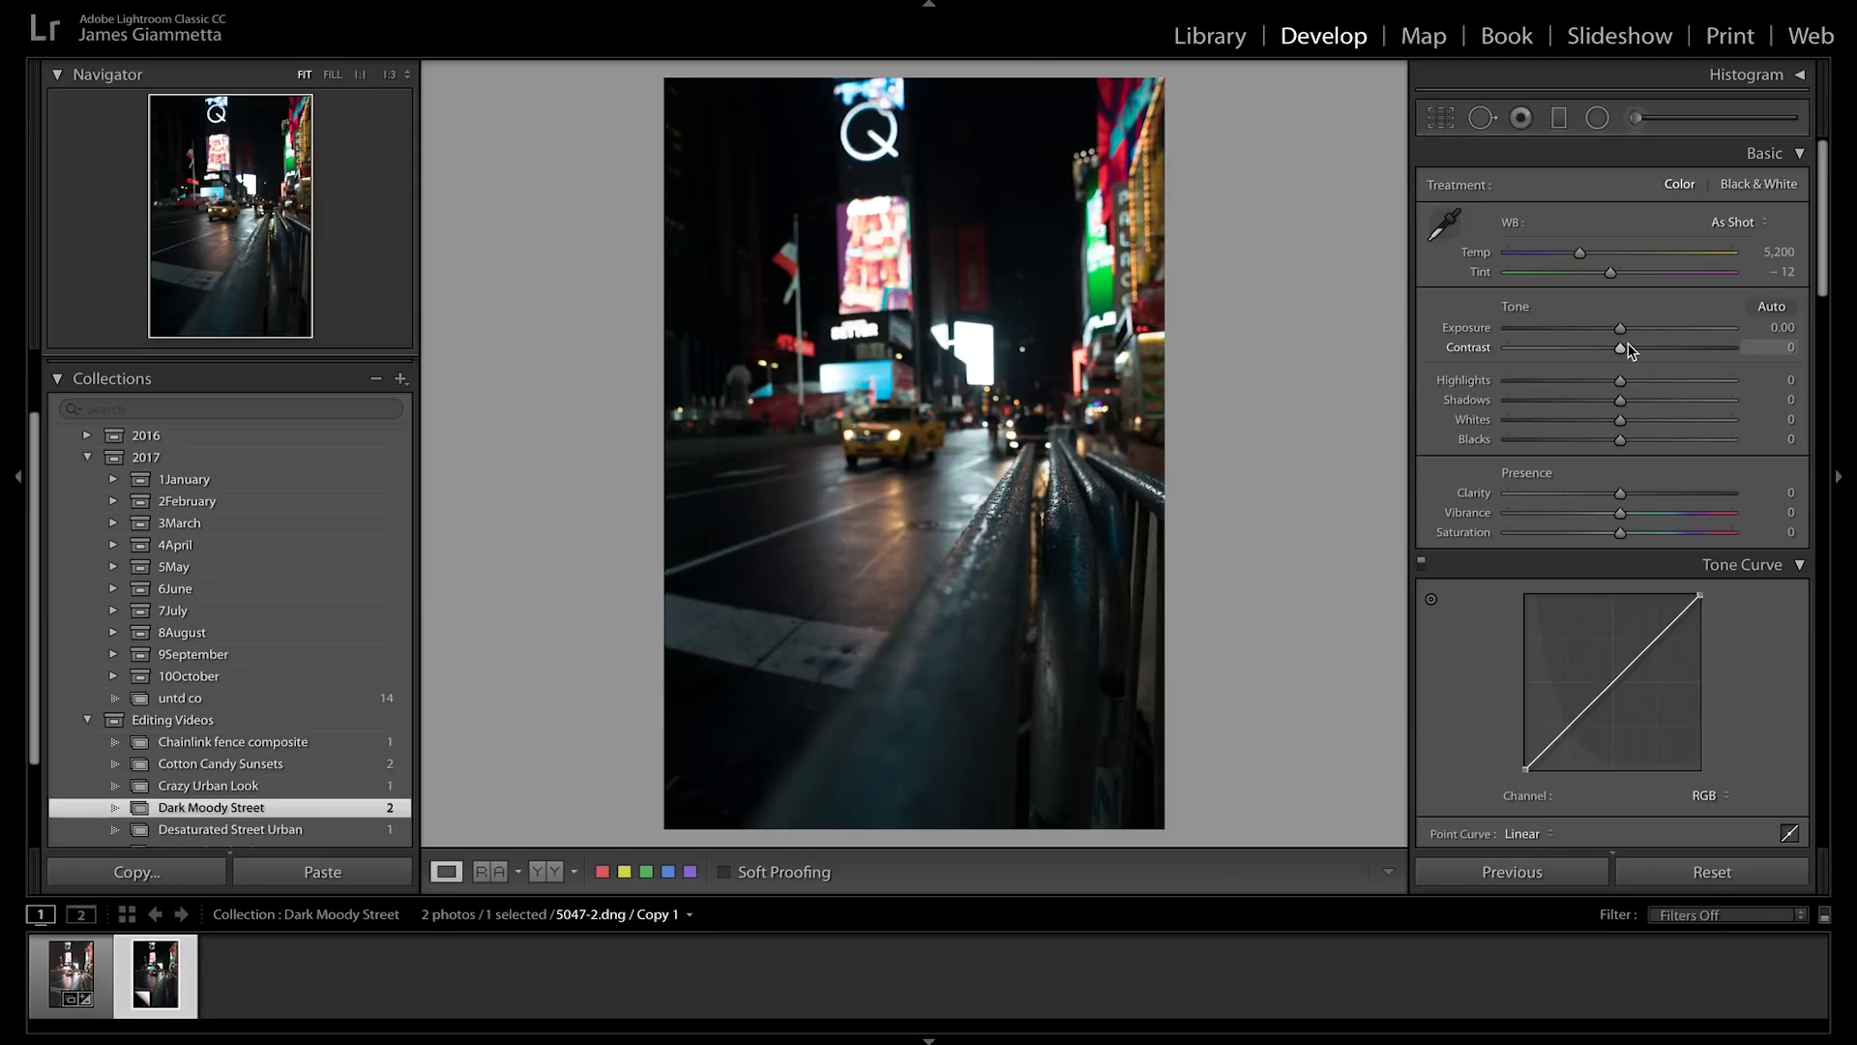
Step: Set the photo's contrast to +59, highlights to −31, shadows to +36, whites to +36 and blacks to +33
{"action": "left_click", "coordinate": [1671, 349]}
{"action": "left_click_drag", "start_coordinate": [1672, 352], "coordinate": [1687, 352]}
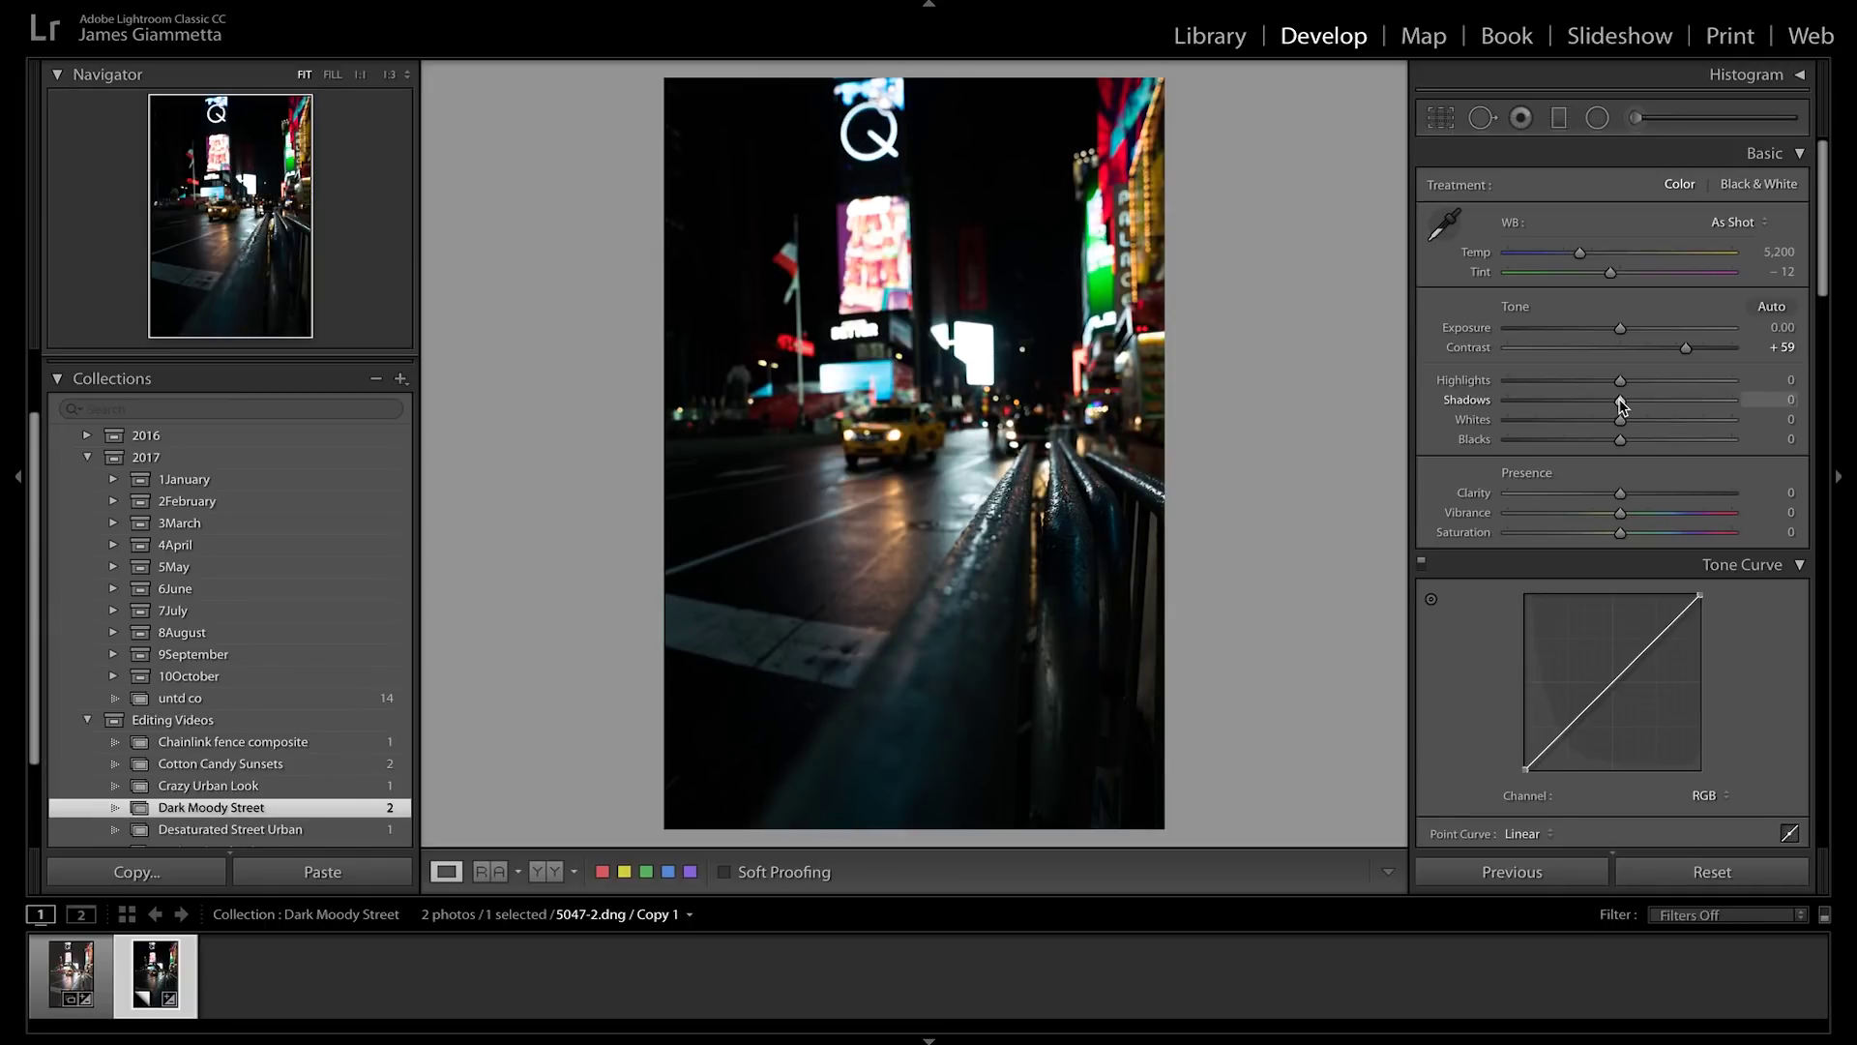
{"action": "left_click_drag", "start_coordinate": [1620, 380], "coordinate": [1584, 383]}
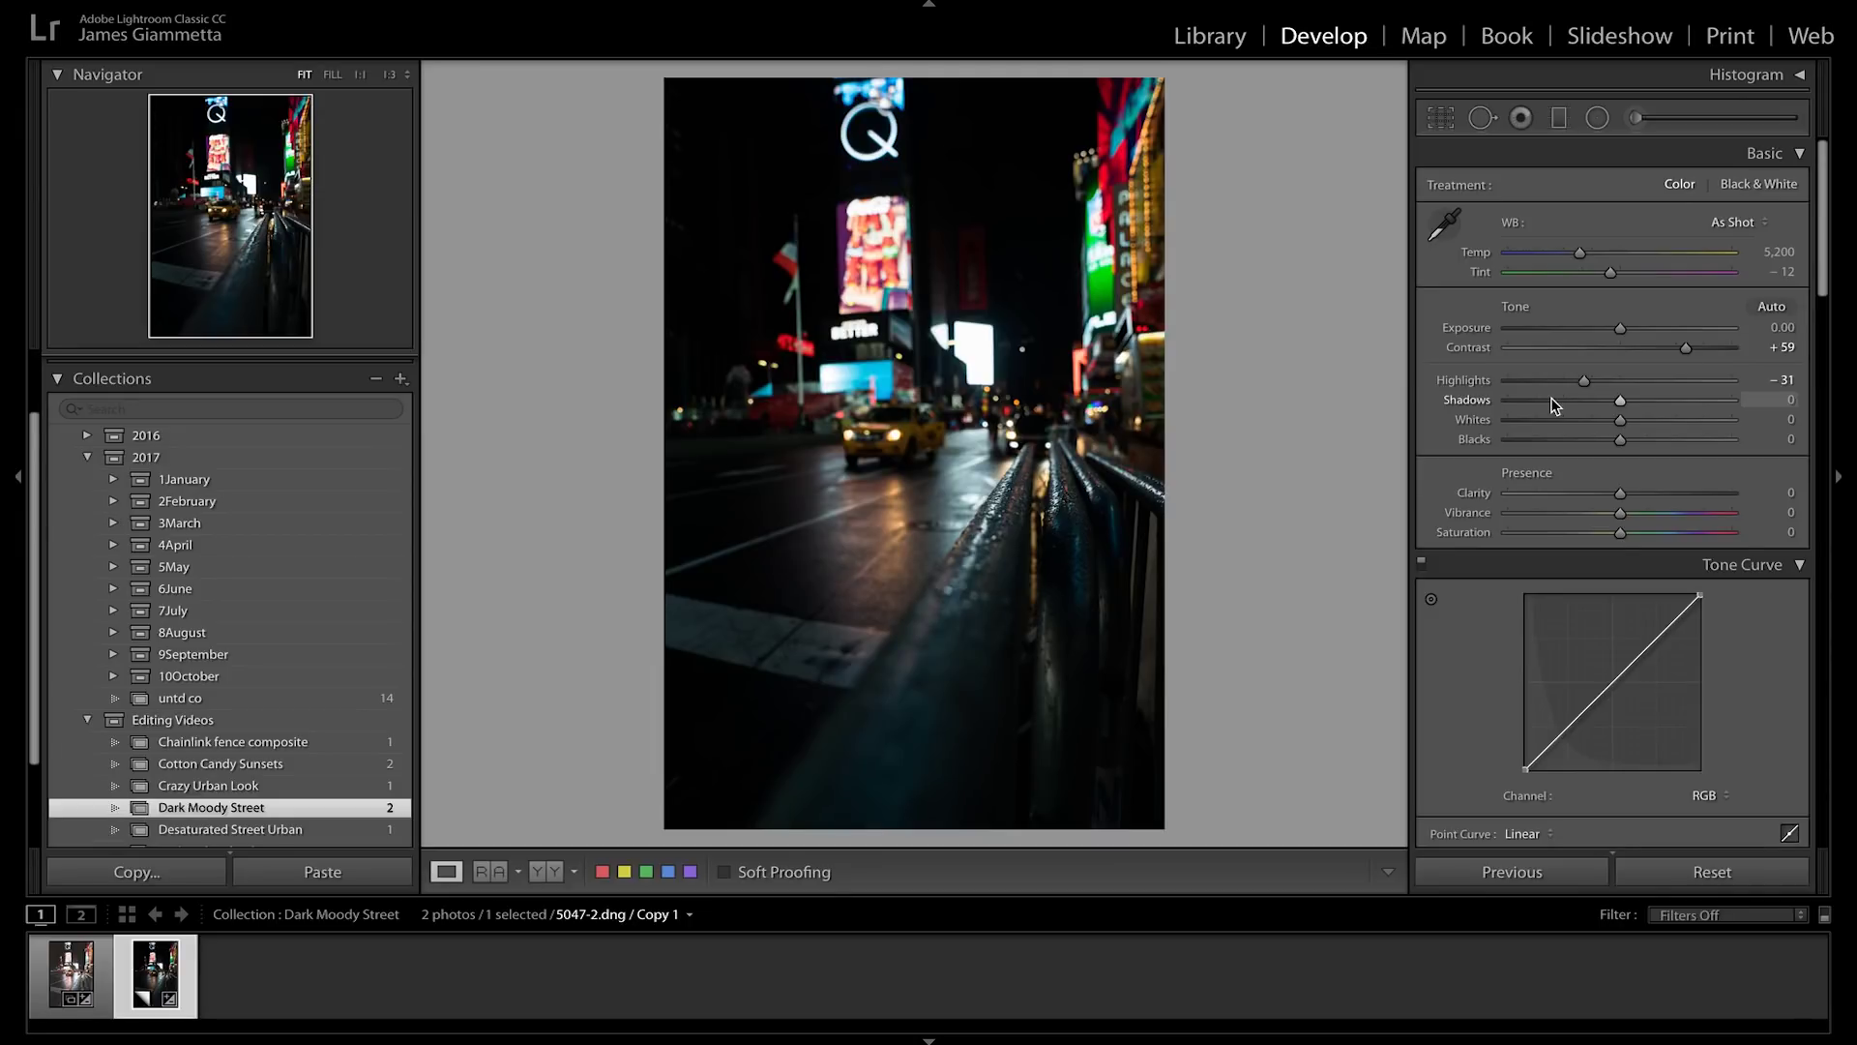
{"action": "left_click", "coordinate": [1656, 401]}
{"action": "left_click_drag", "start_coordinate": [1657, 403], "coordinate": [1662, 409]}
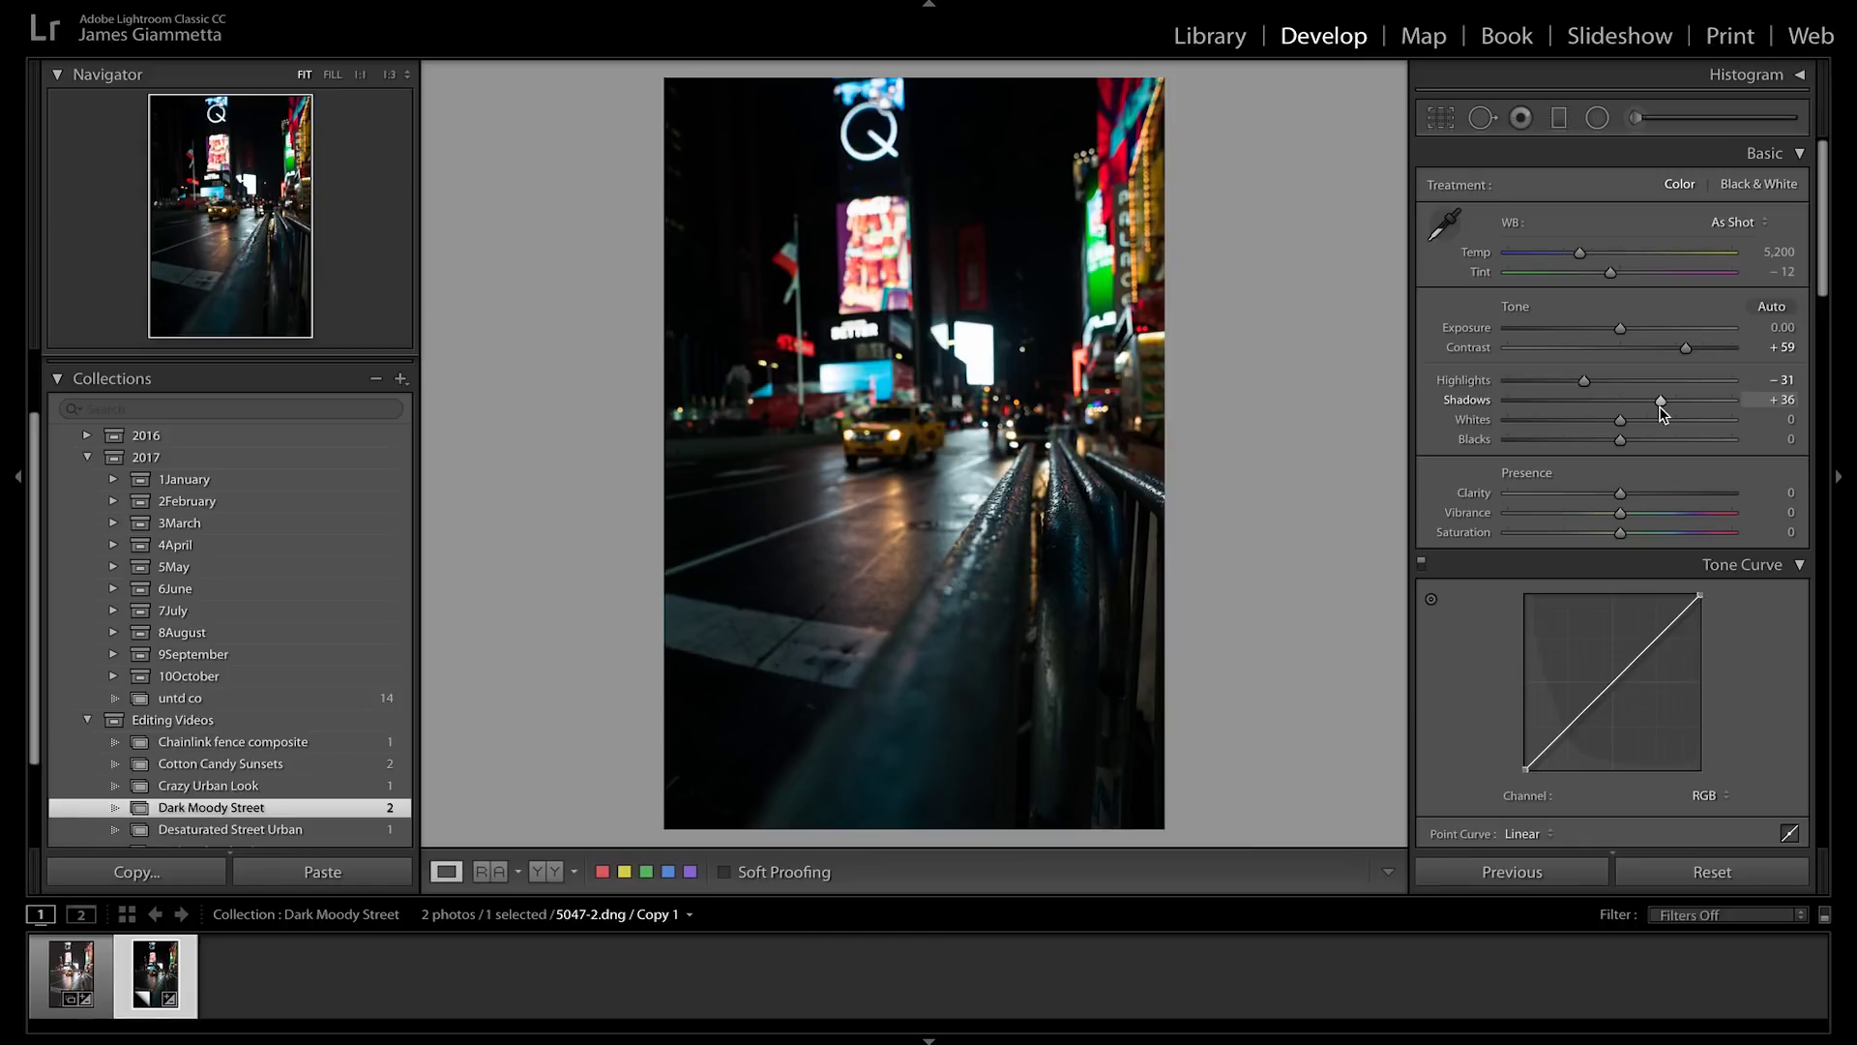
{"action": "left_click_drag", "start_coordinate": [1642, 422], "coordinate": [1661, 426]}
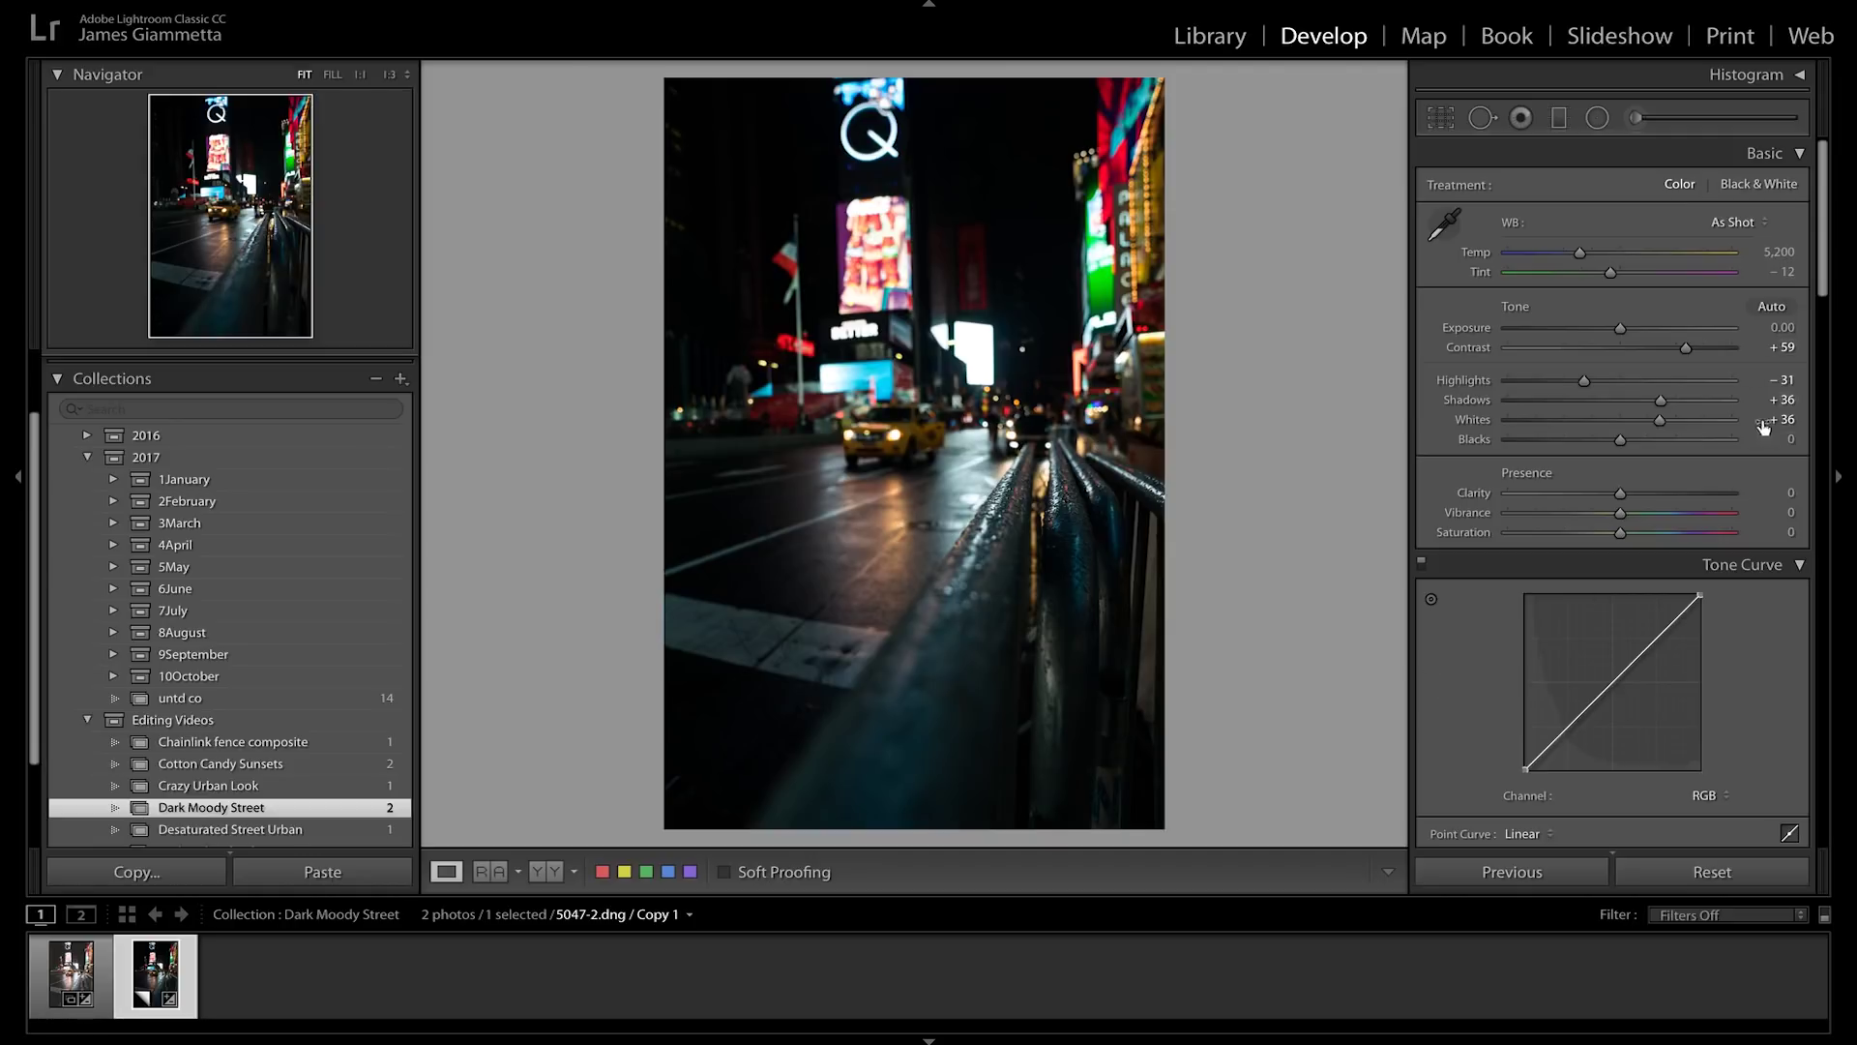
{"action": "left_click", "coordinate": [1789, 439]}
{"action": "type", "text": "33"}
{"action": "key", "text": "Return"}
Step: Set the photo's clarity to +18 and its vibrance to −18
{"action": "left_click", "coordinate": [1788, 493]}
{"action": "type", "text": "18"}
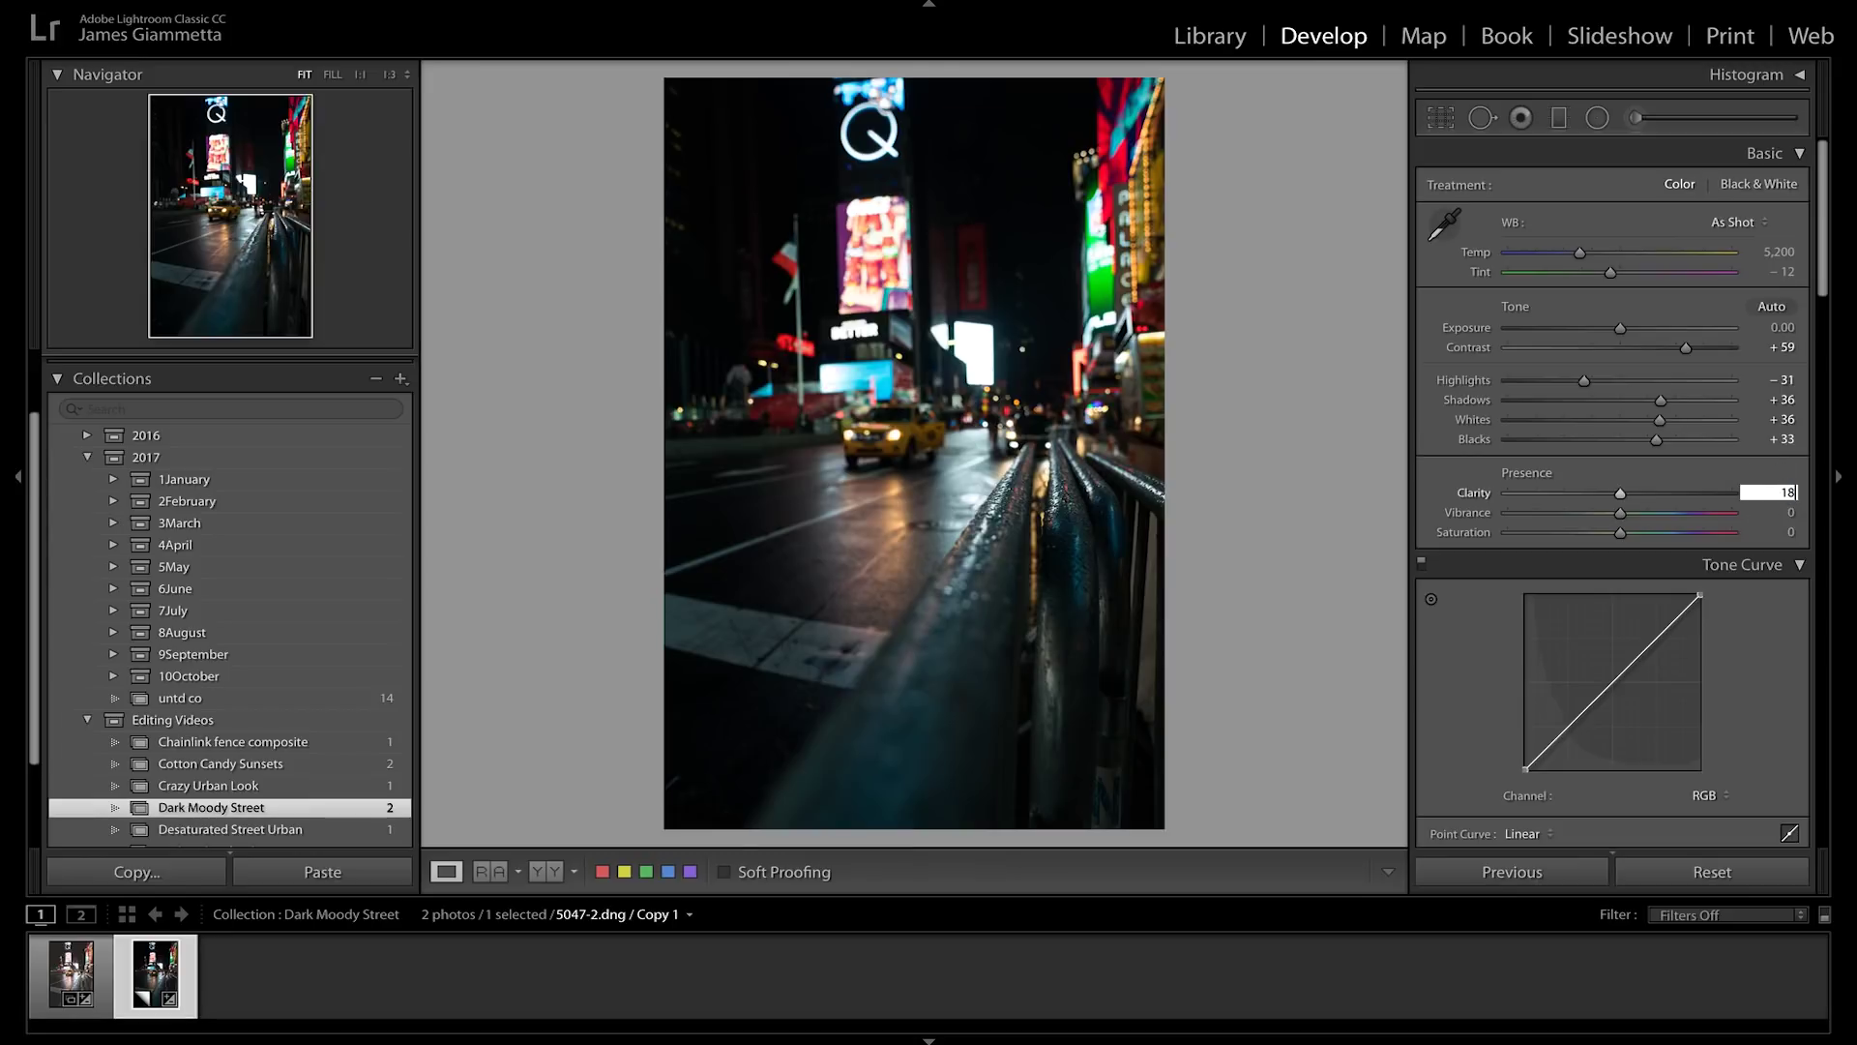
{"action": "key", "text": "Return"}
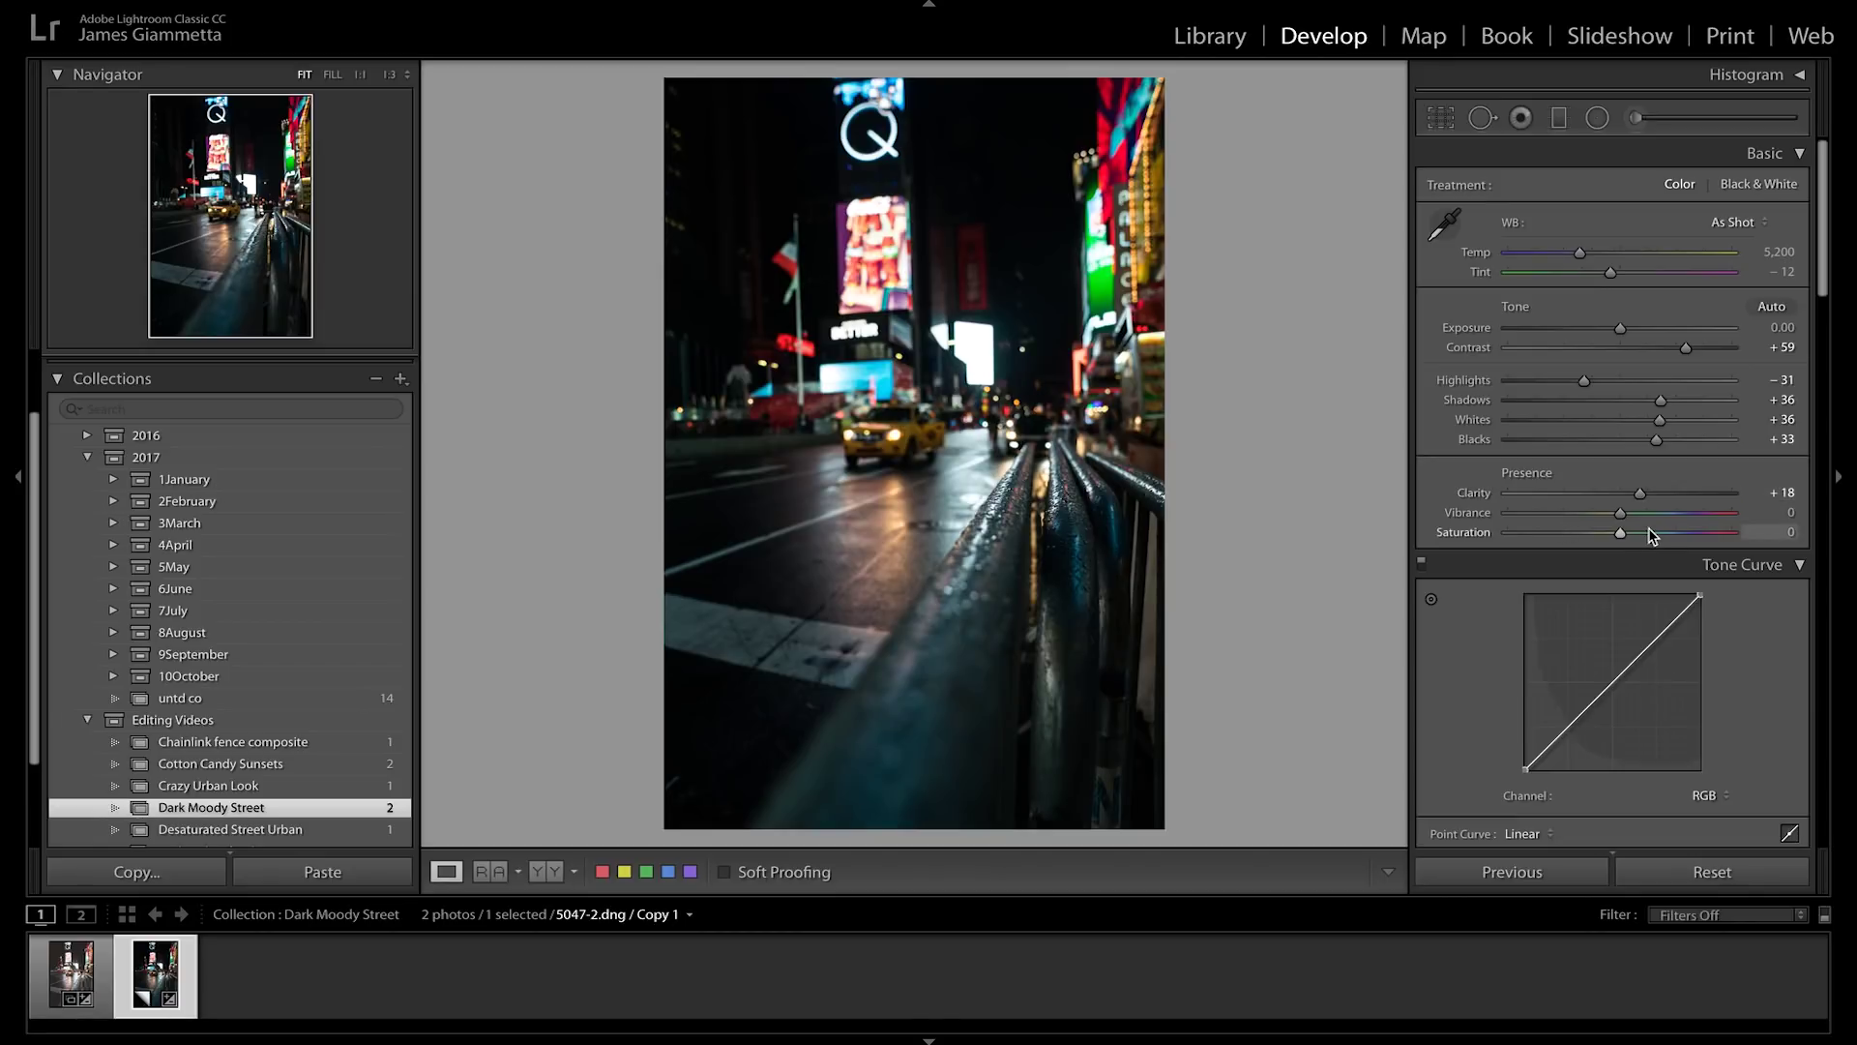
{"action": "left_click", "coordinate": [1780, 514]}
{"action": "type", "text": "-18"}
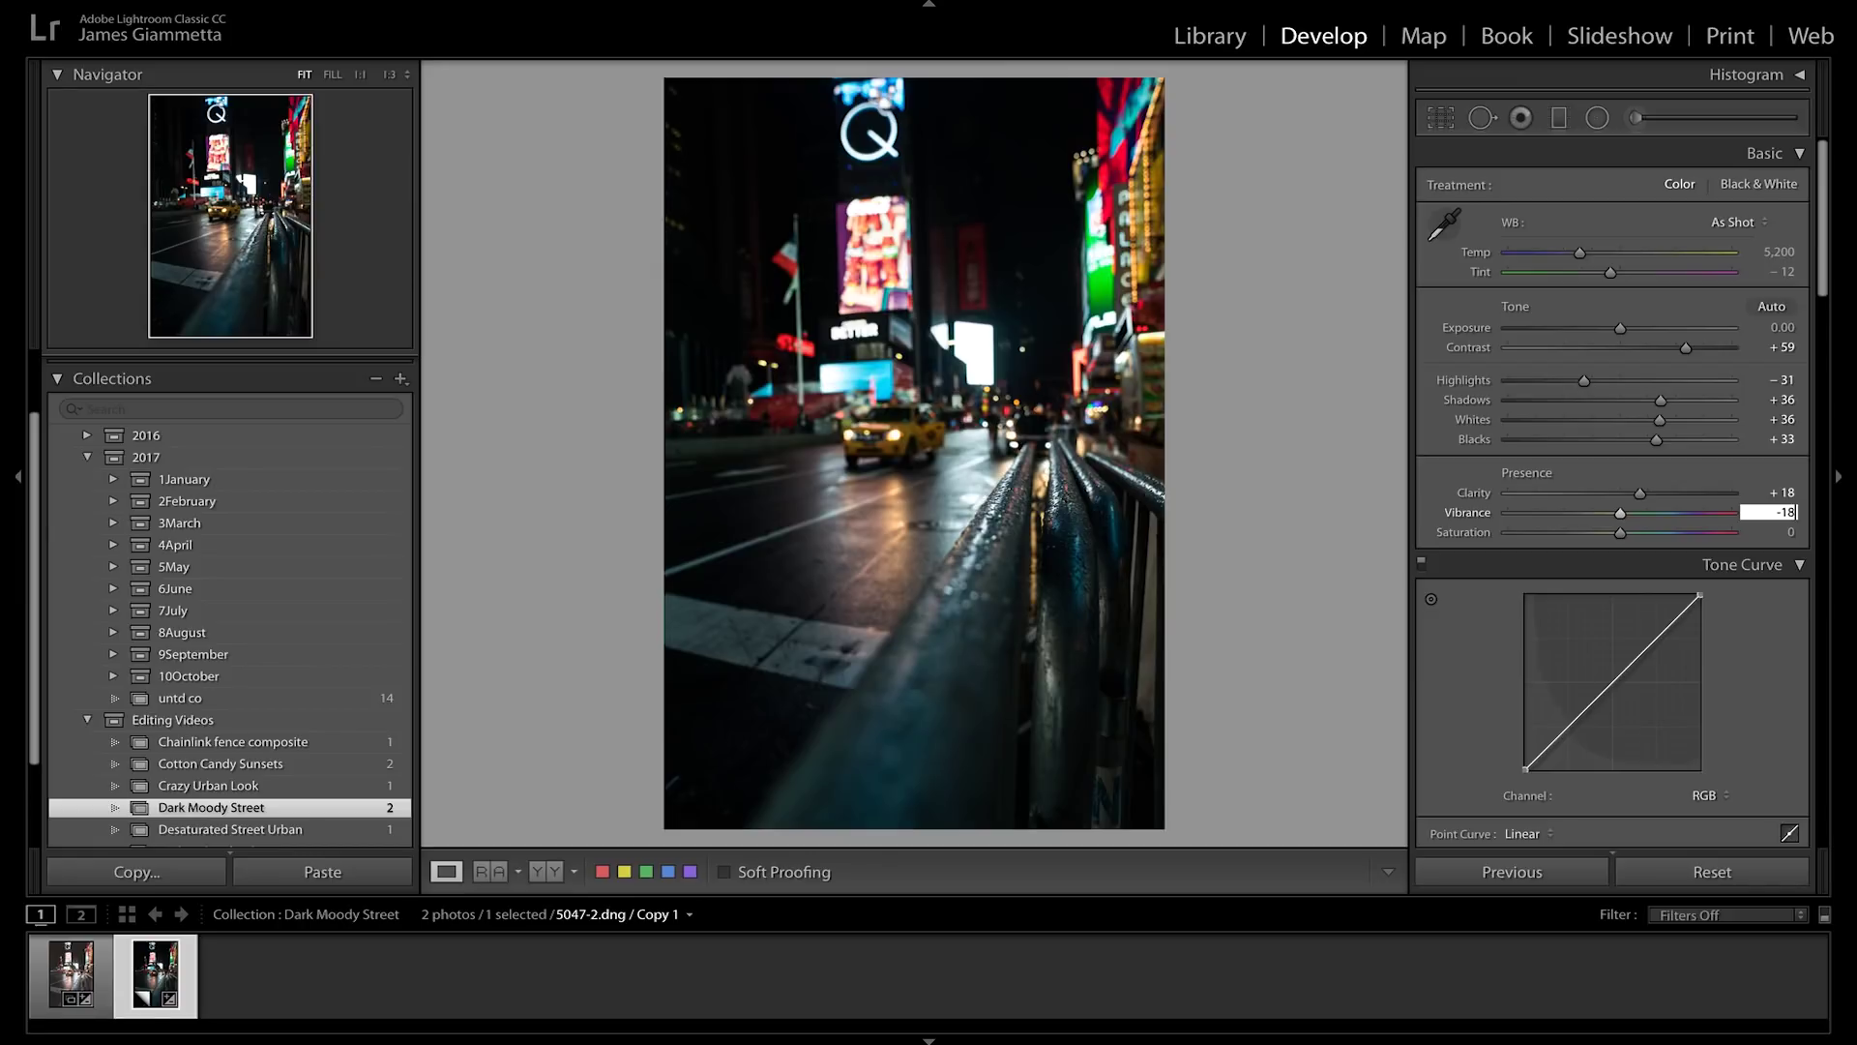
{"action": "key", "text": "Return"}
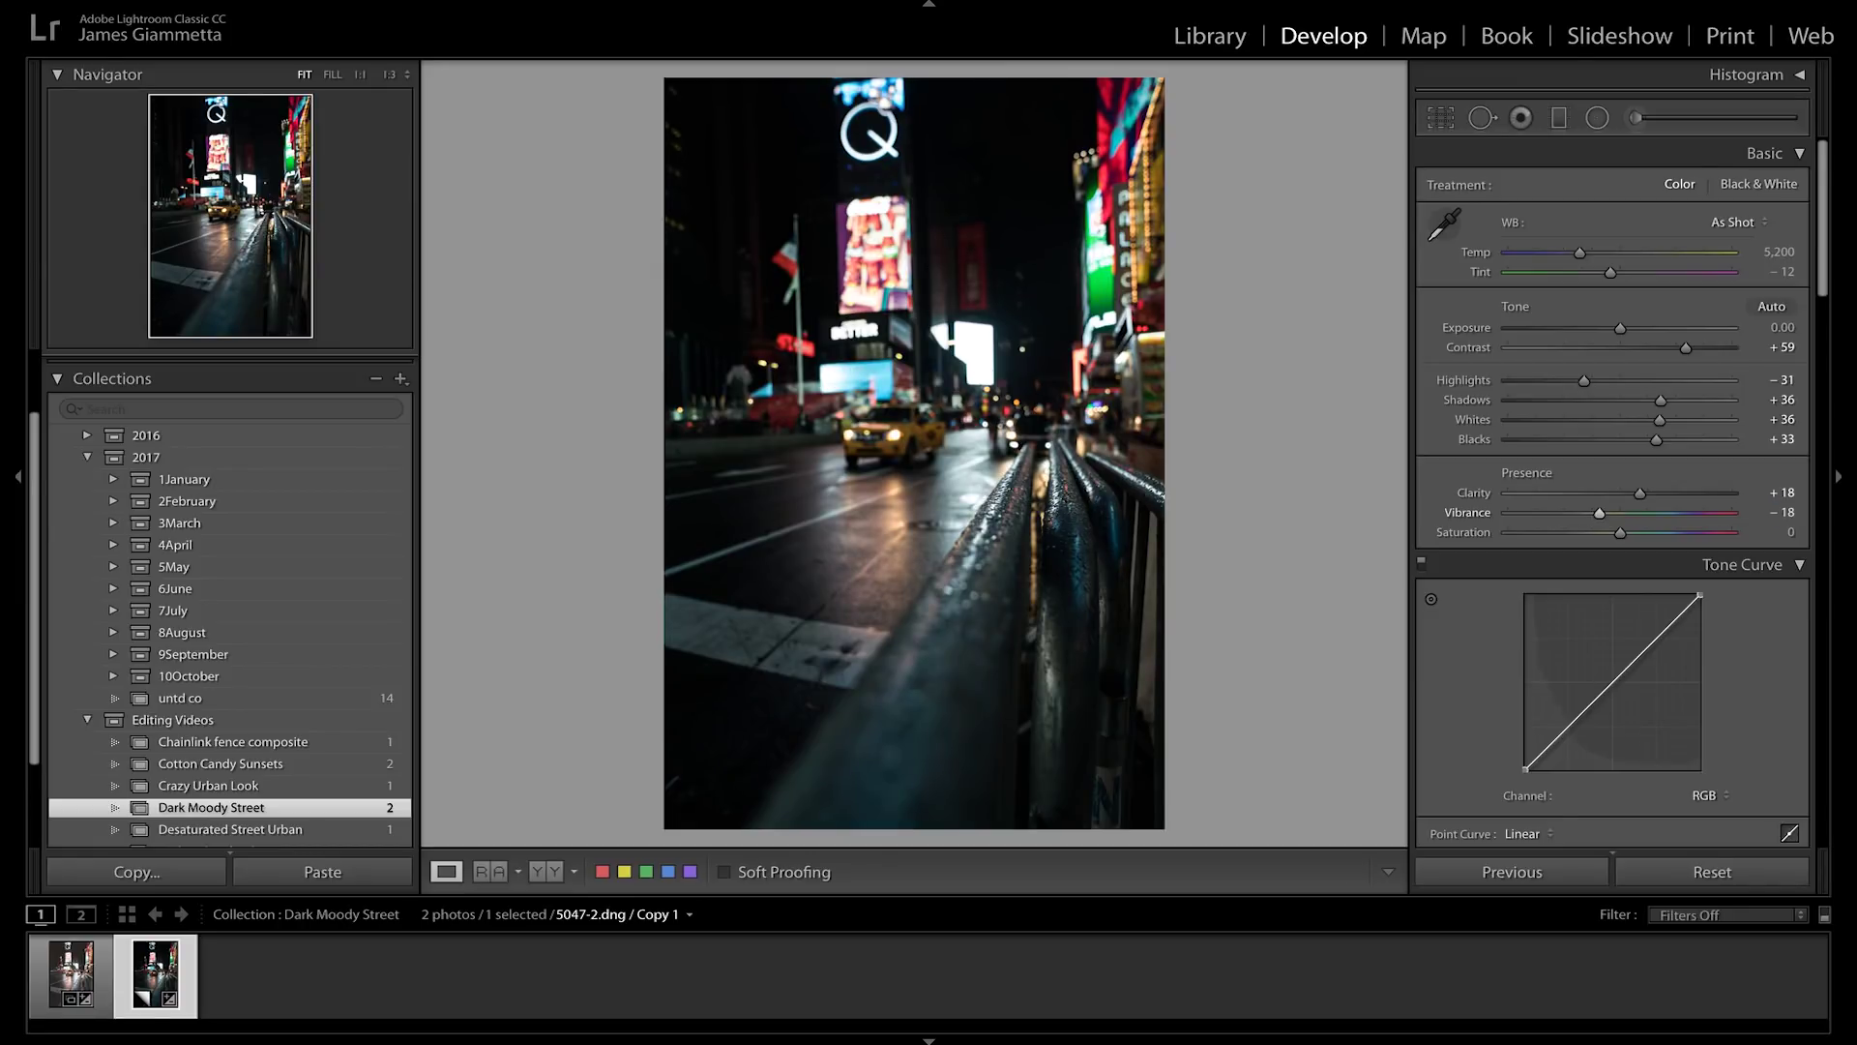
Step: Fade the RGB tone curve by lifting its black point, lowering an added deep-shadow point slightly and raising a midtone point to about 37/42%
{"action": "scroll", "coordinate": [1555, 601], "scroll_direction": "down", "scroll_amount": 2}
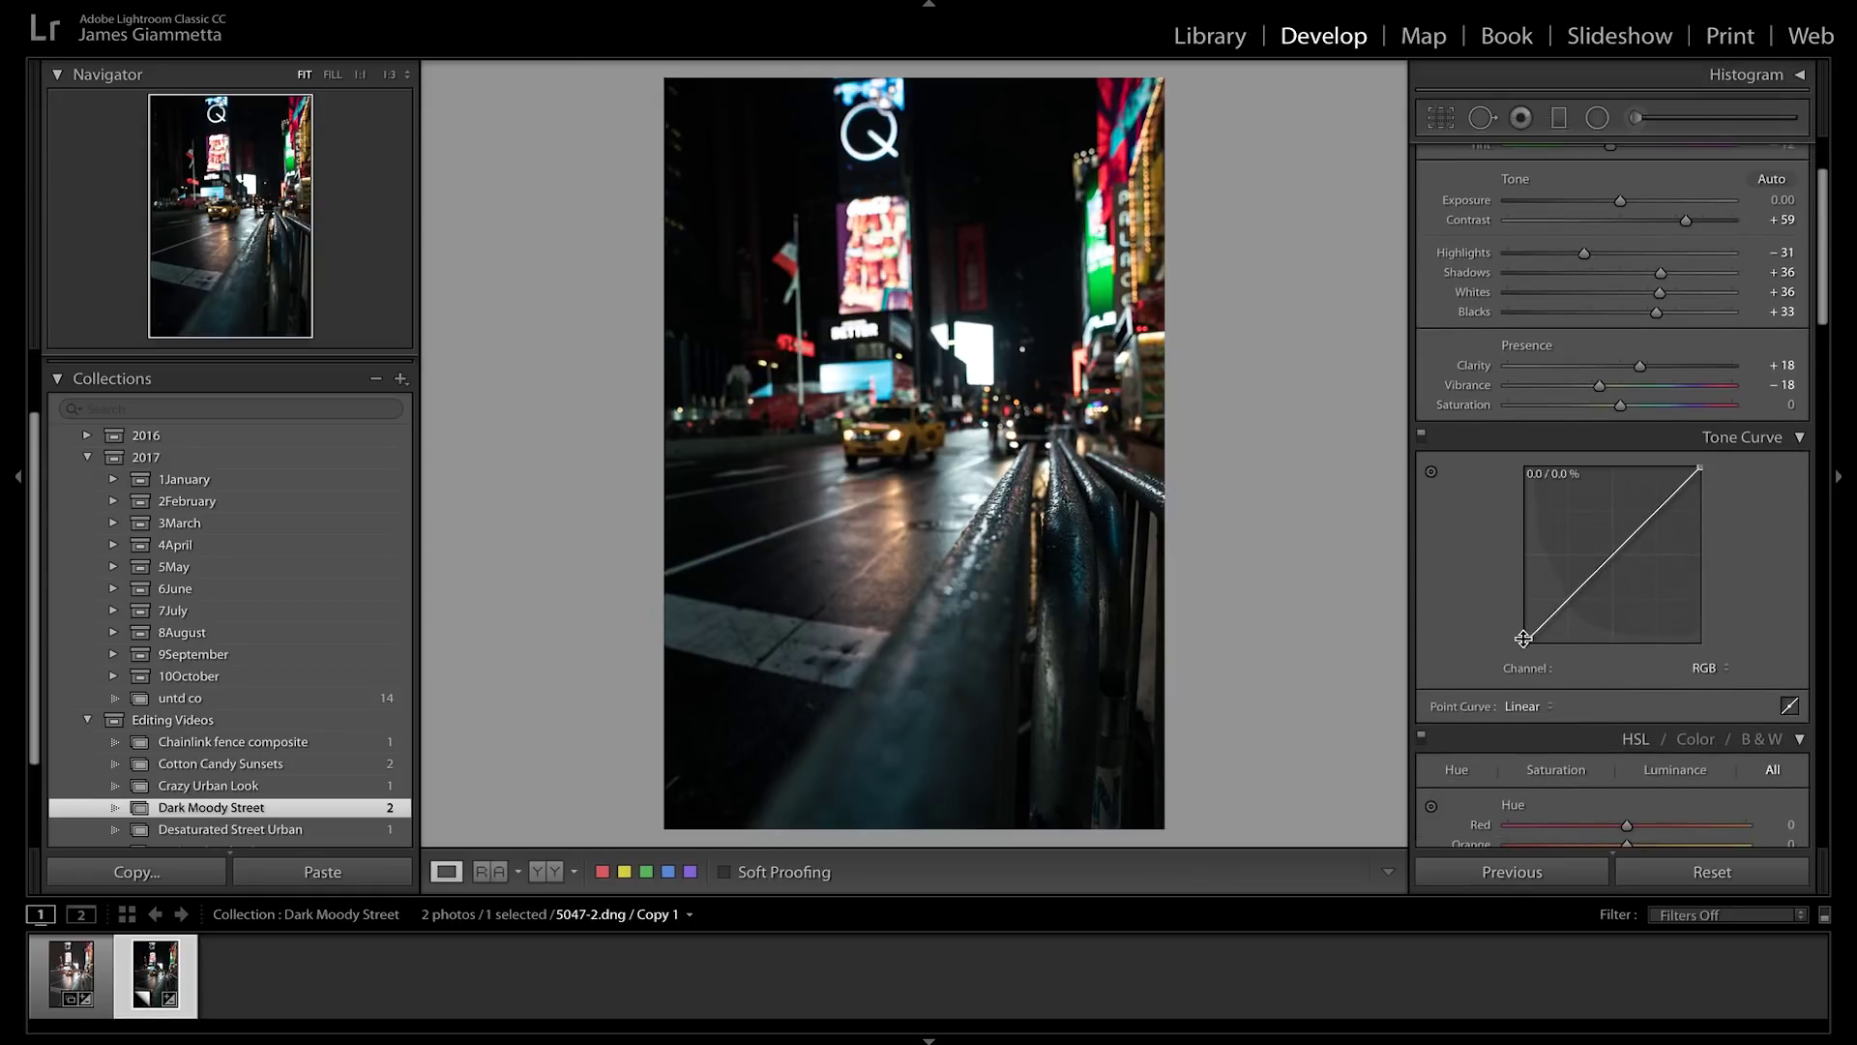
{"action": "left_click_drag", "start_coordinate": [1523, 640], "coordinate": [1529, 617]}
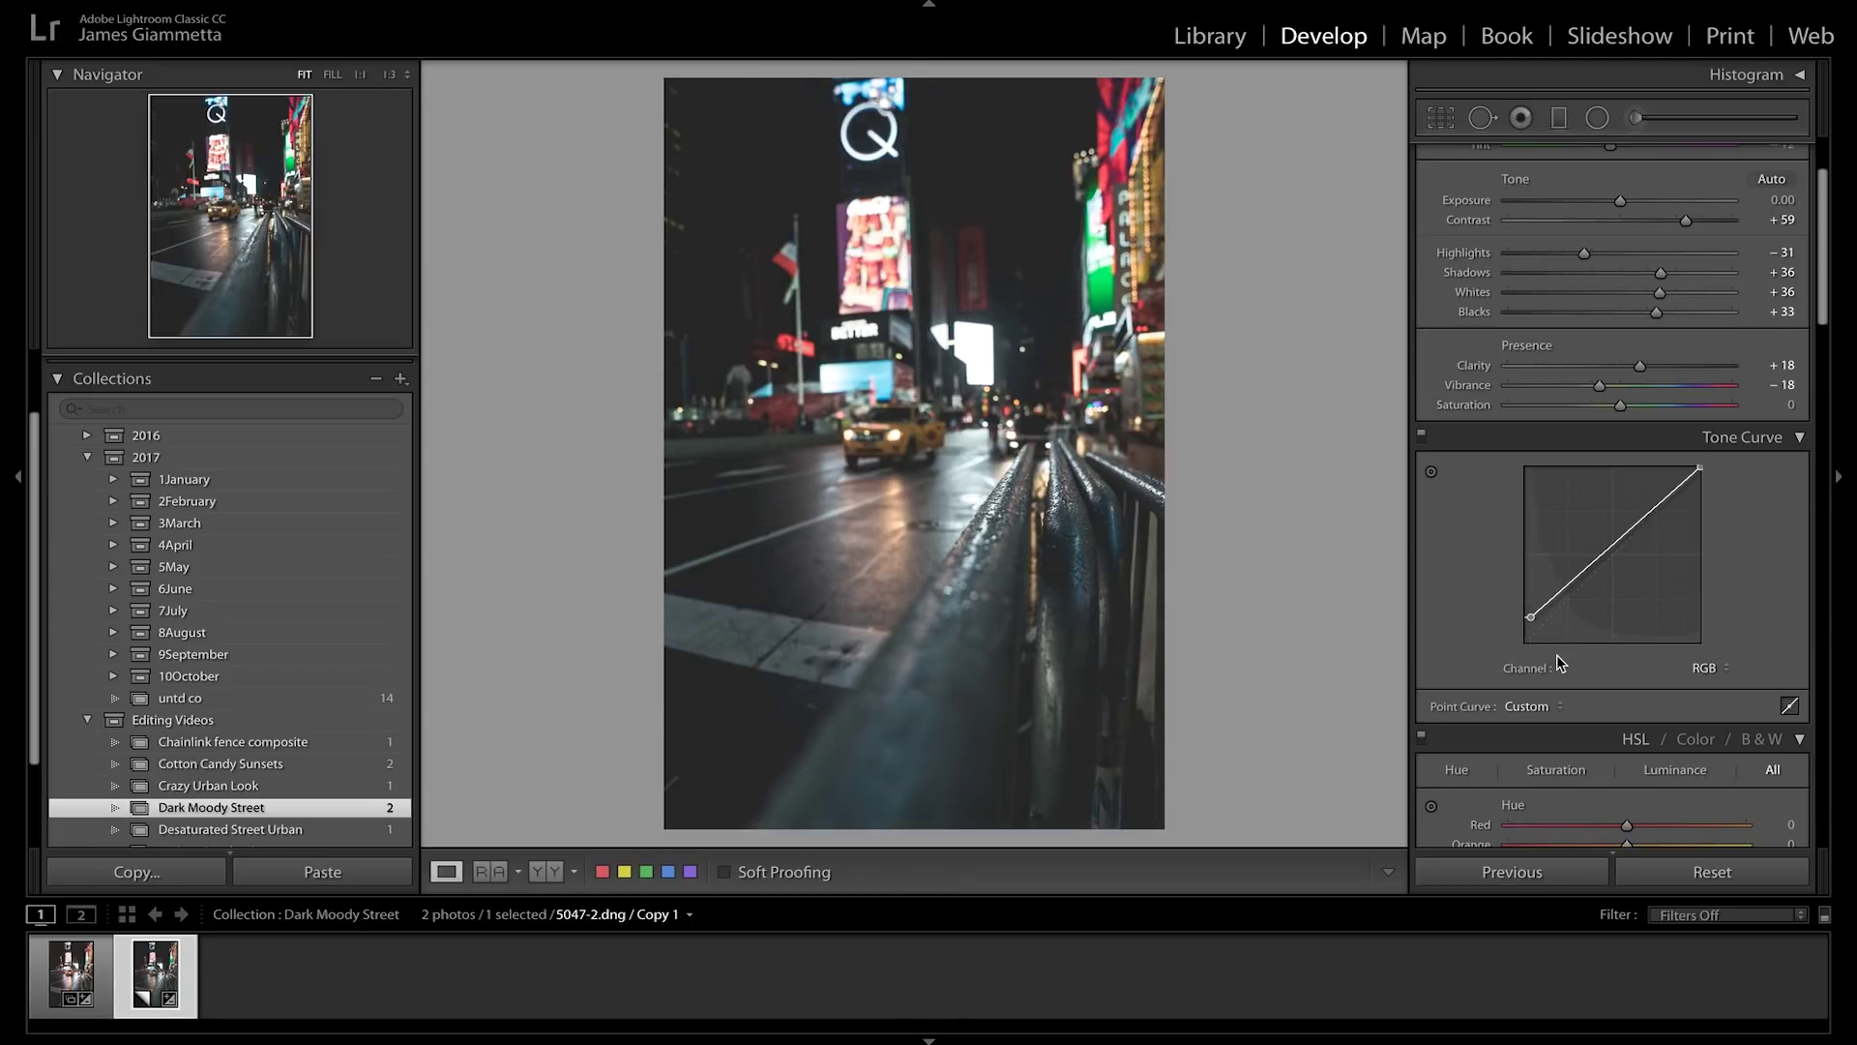
{"action": "left_click_drag", "start_coordinate": [1545, 605], "coordinate": [1543, 611]}
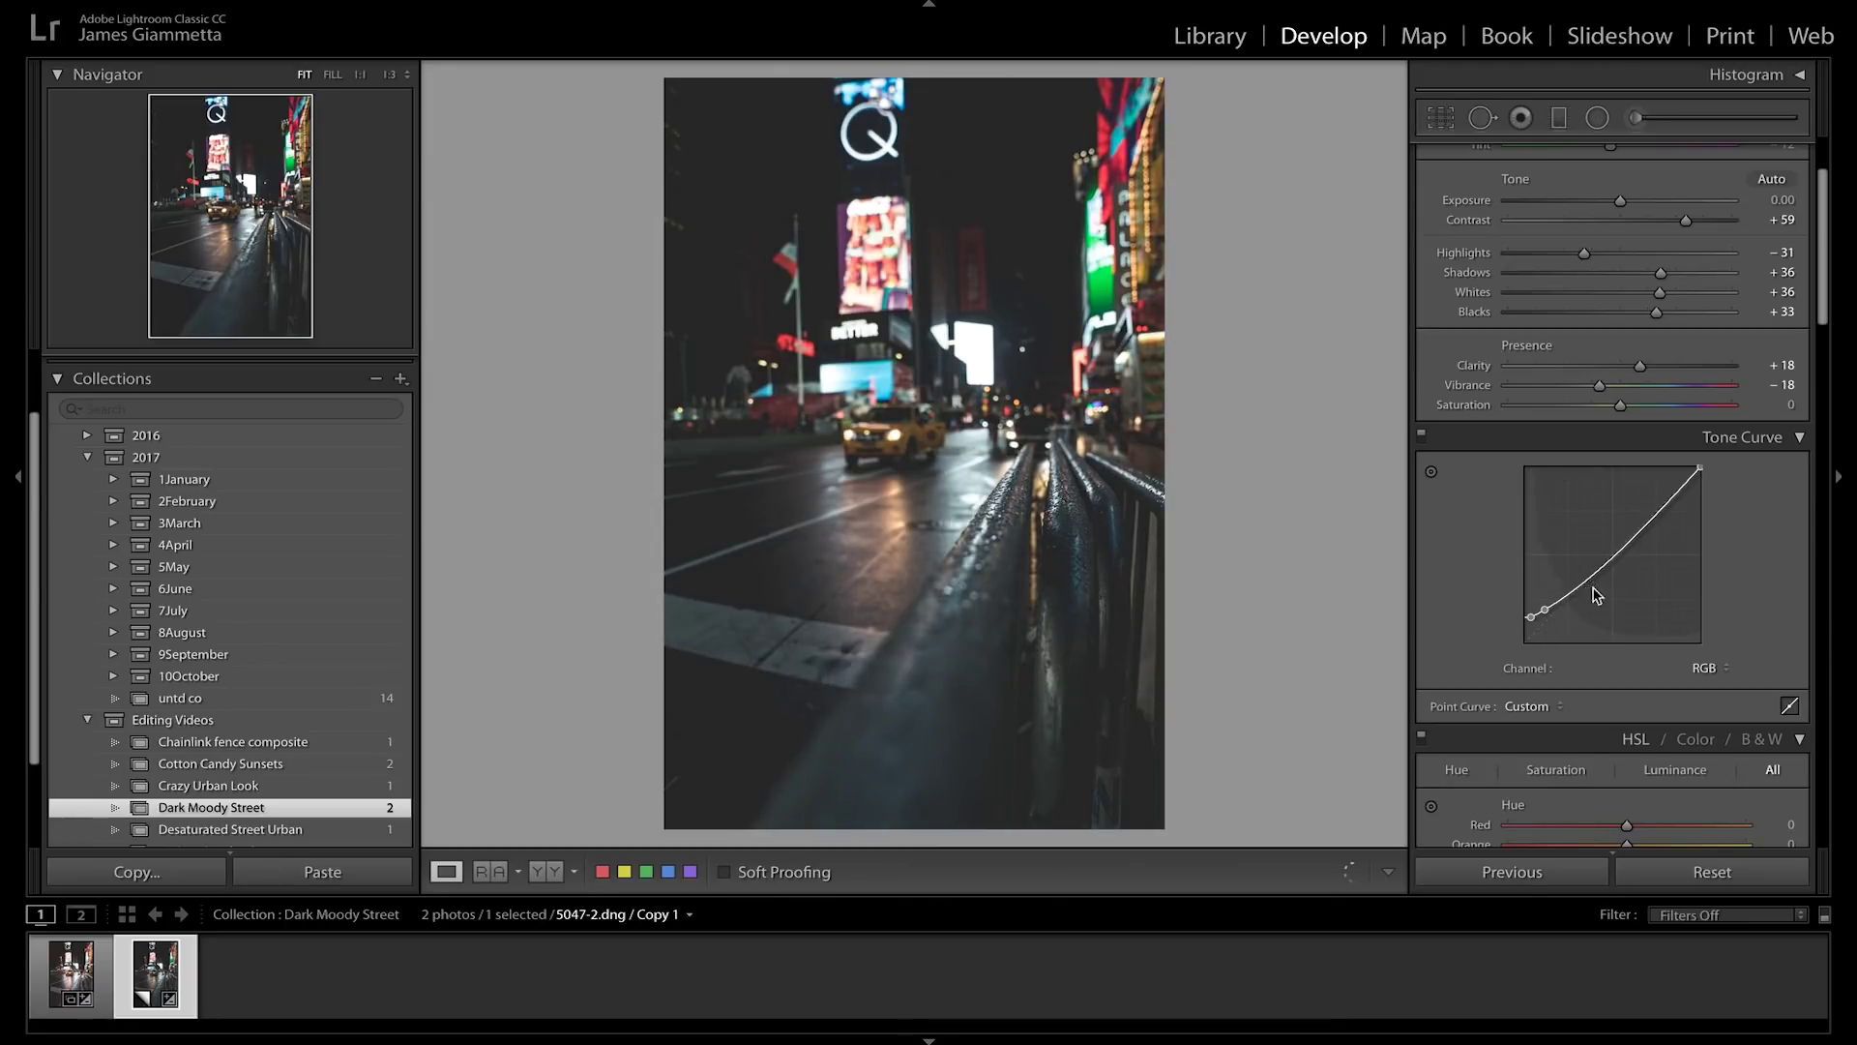
{"action": "left_click_drag", "start_coordinate": [1593, 589], "coordinate": [1591, 574]}
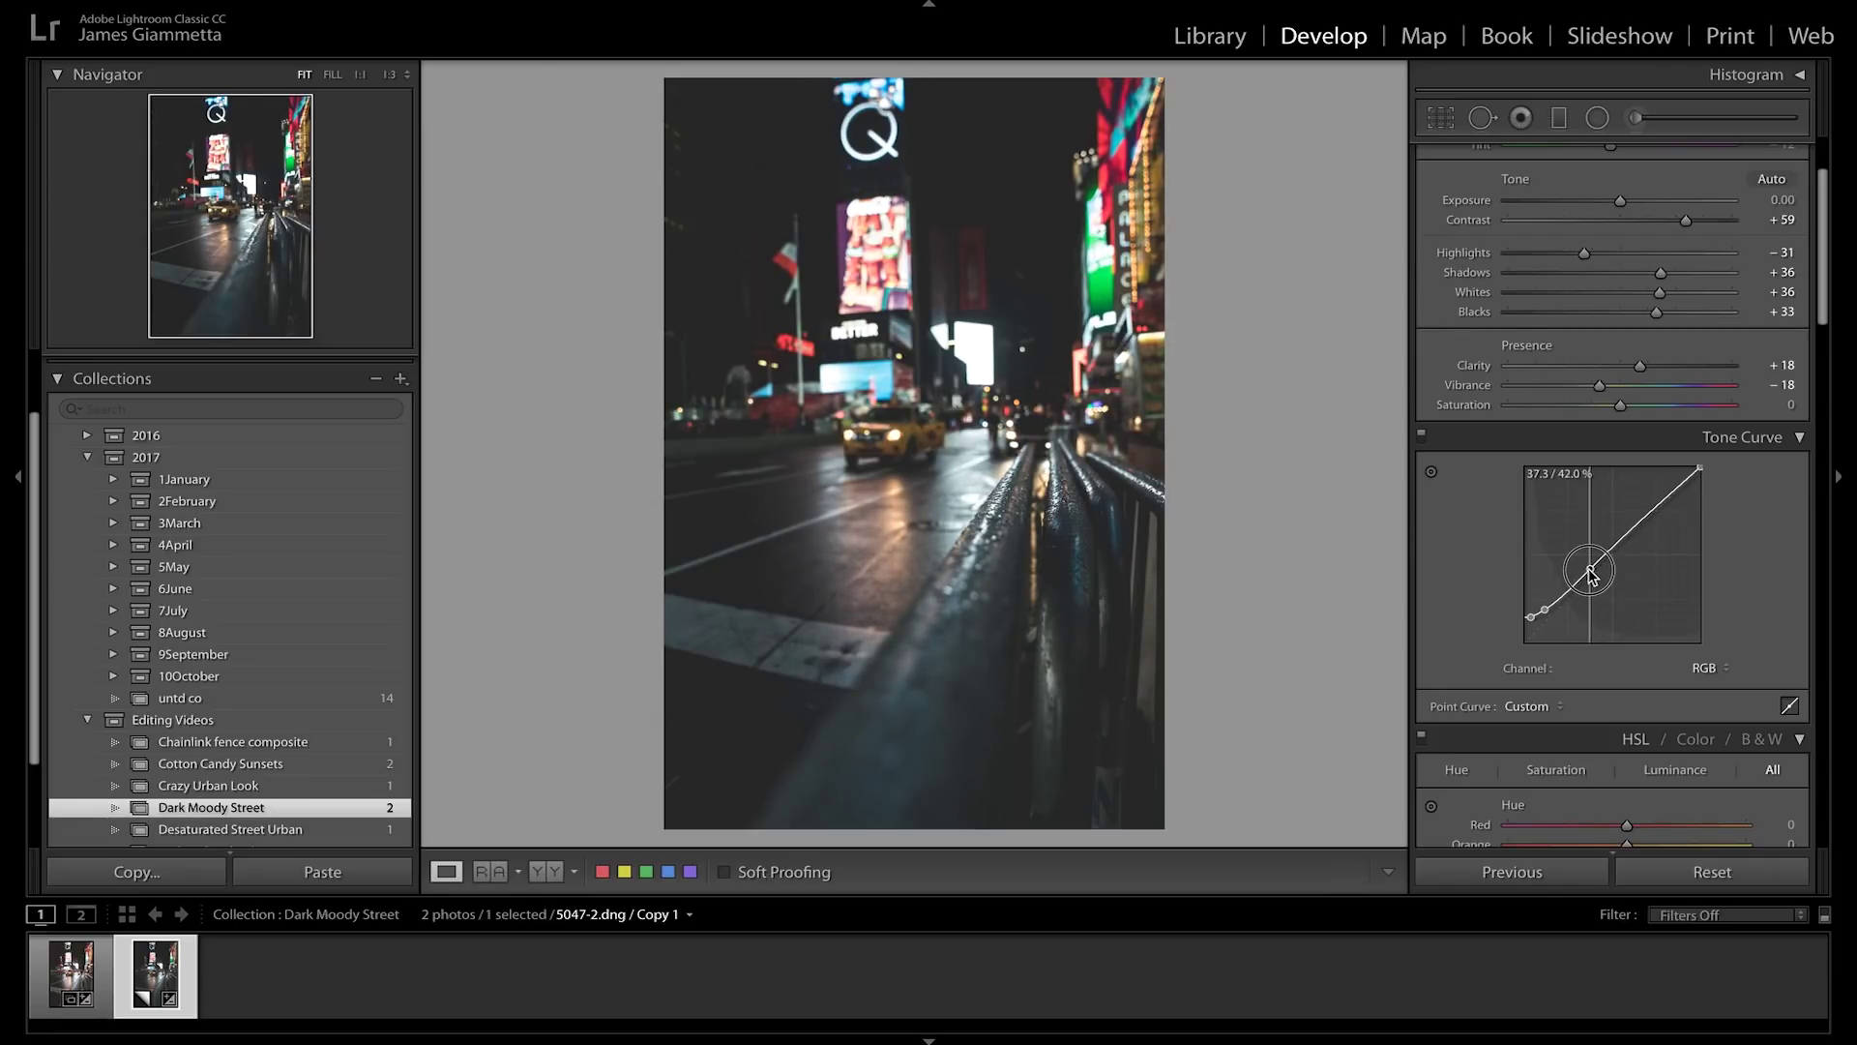
{"action": "left_click_drag", "start_coordinate": [1591, 574], "coordinate": [1590, 571]}
{"action": "scroll", "coordinate": [1566, 575], "scroll_direction": "down", "scroll_amount": 1}
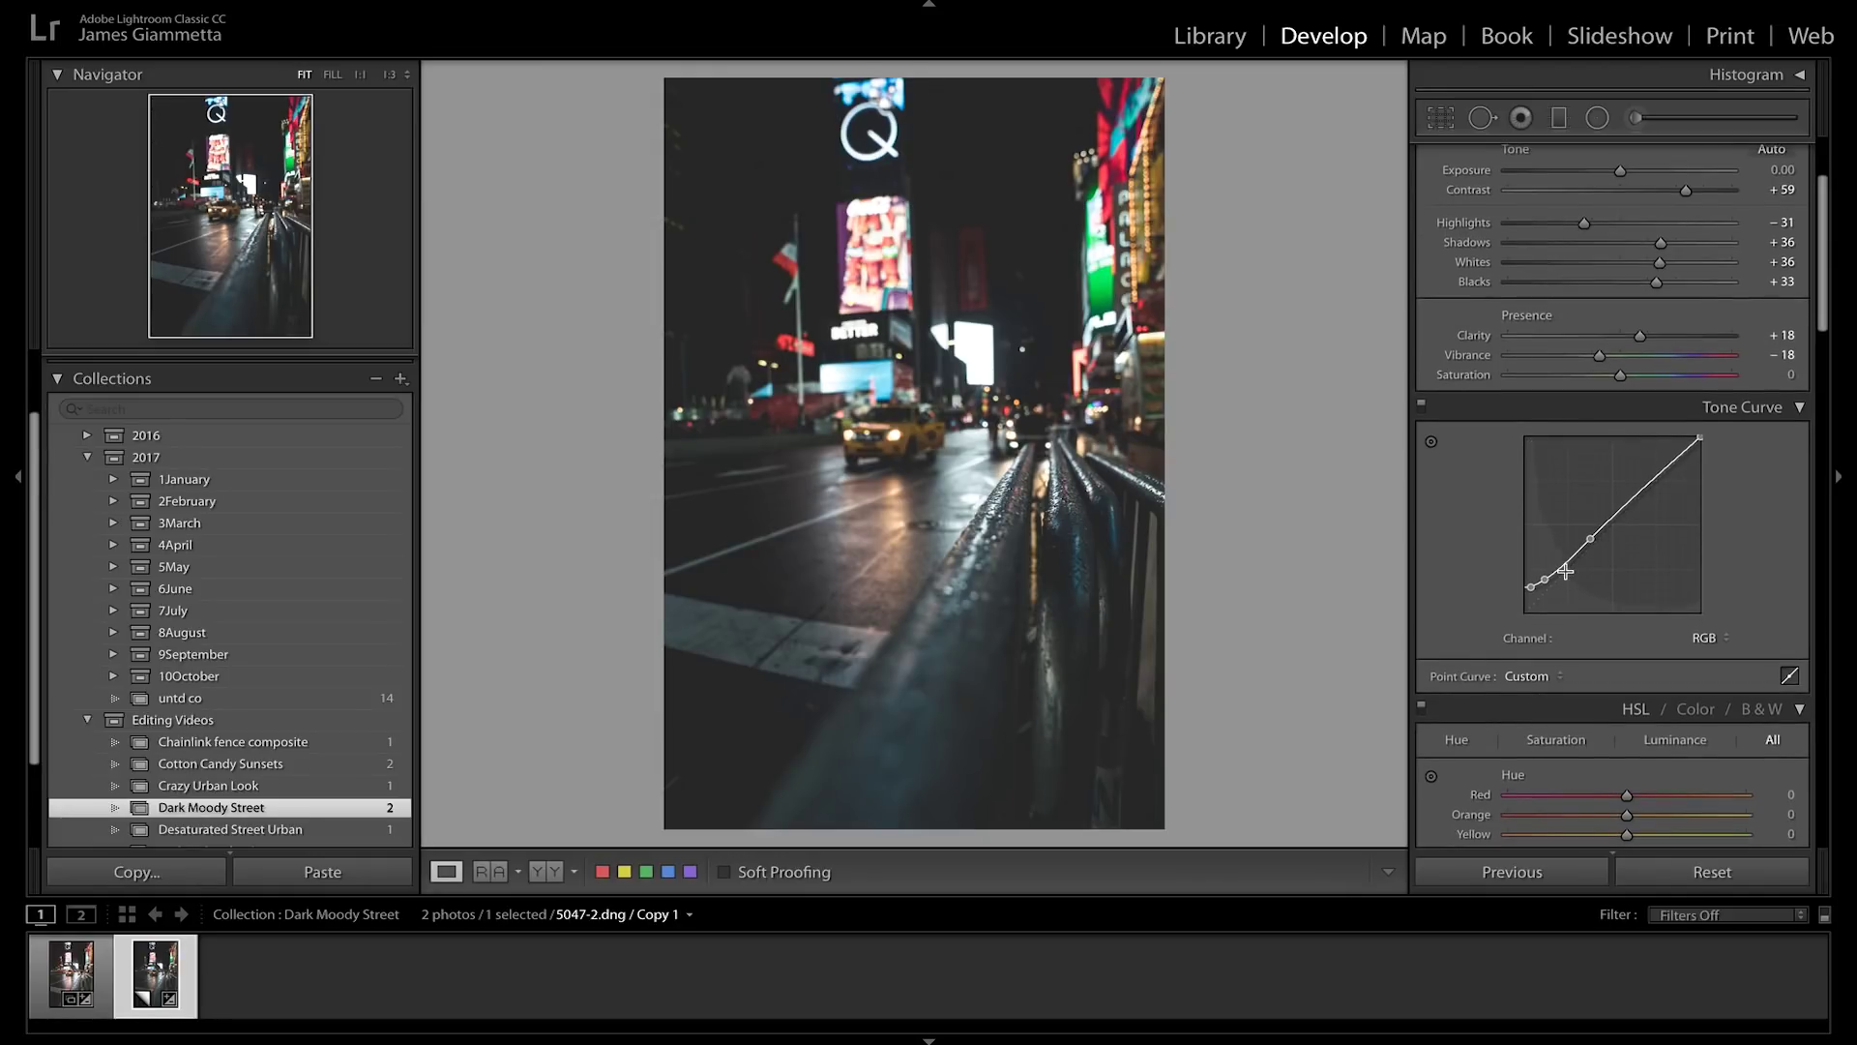
Step: Raise the photo's exposure to +0.70
{"action": "scroll", "coordinate": [1565, 571], "scroll_direction": "down", "scroll_amount": 3}
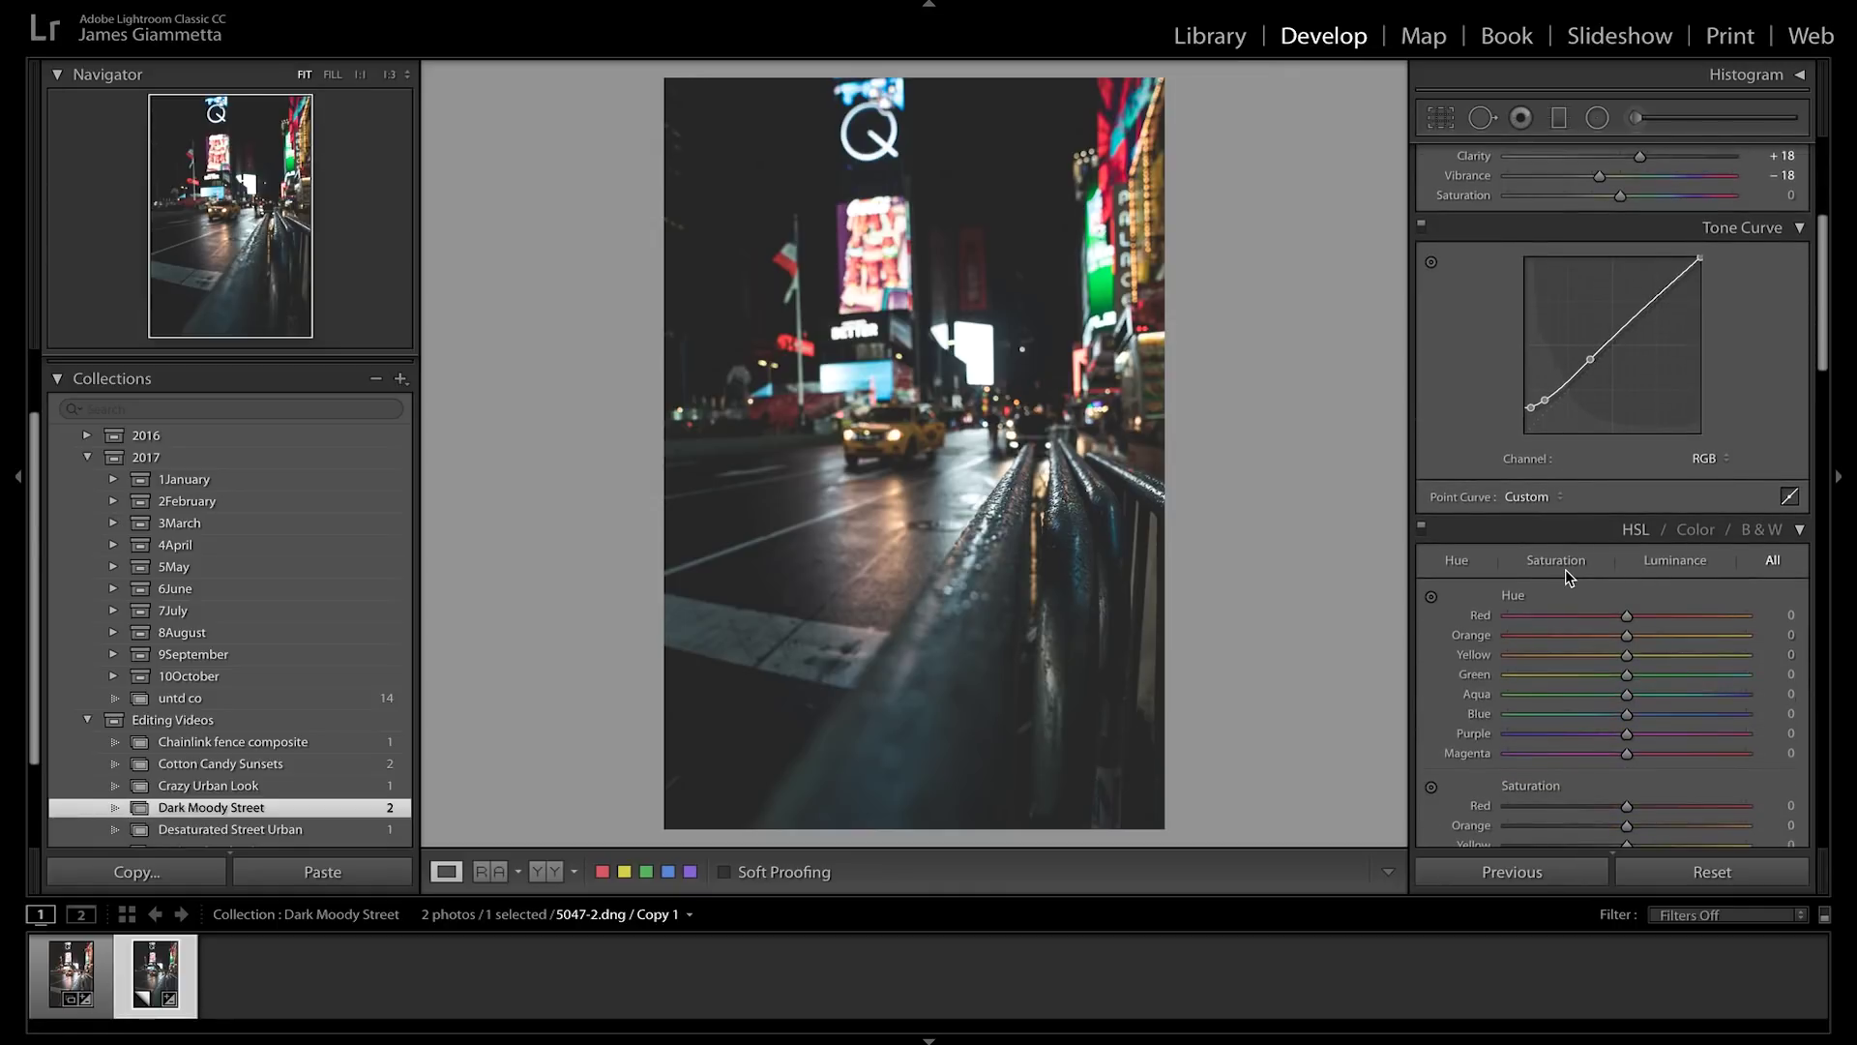
{"action": "scroll", "coordinate": [1565, 569], "scroll_direction": "up", "scroll_amount": 6}
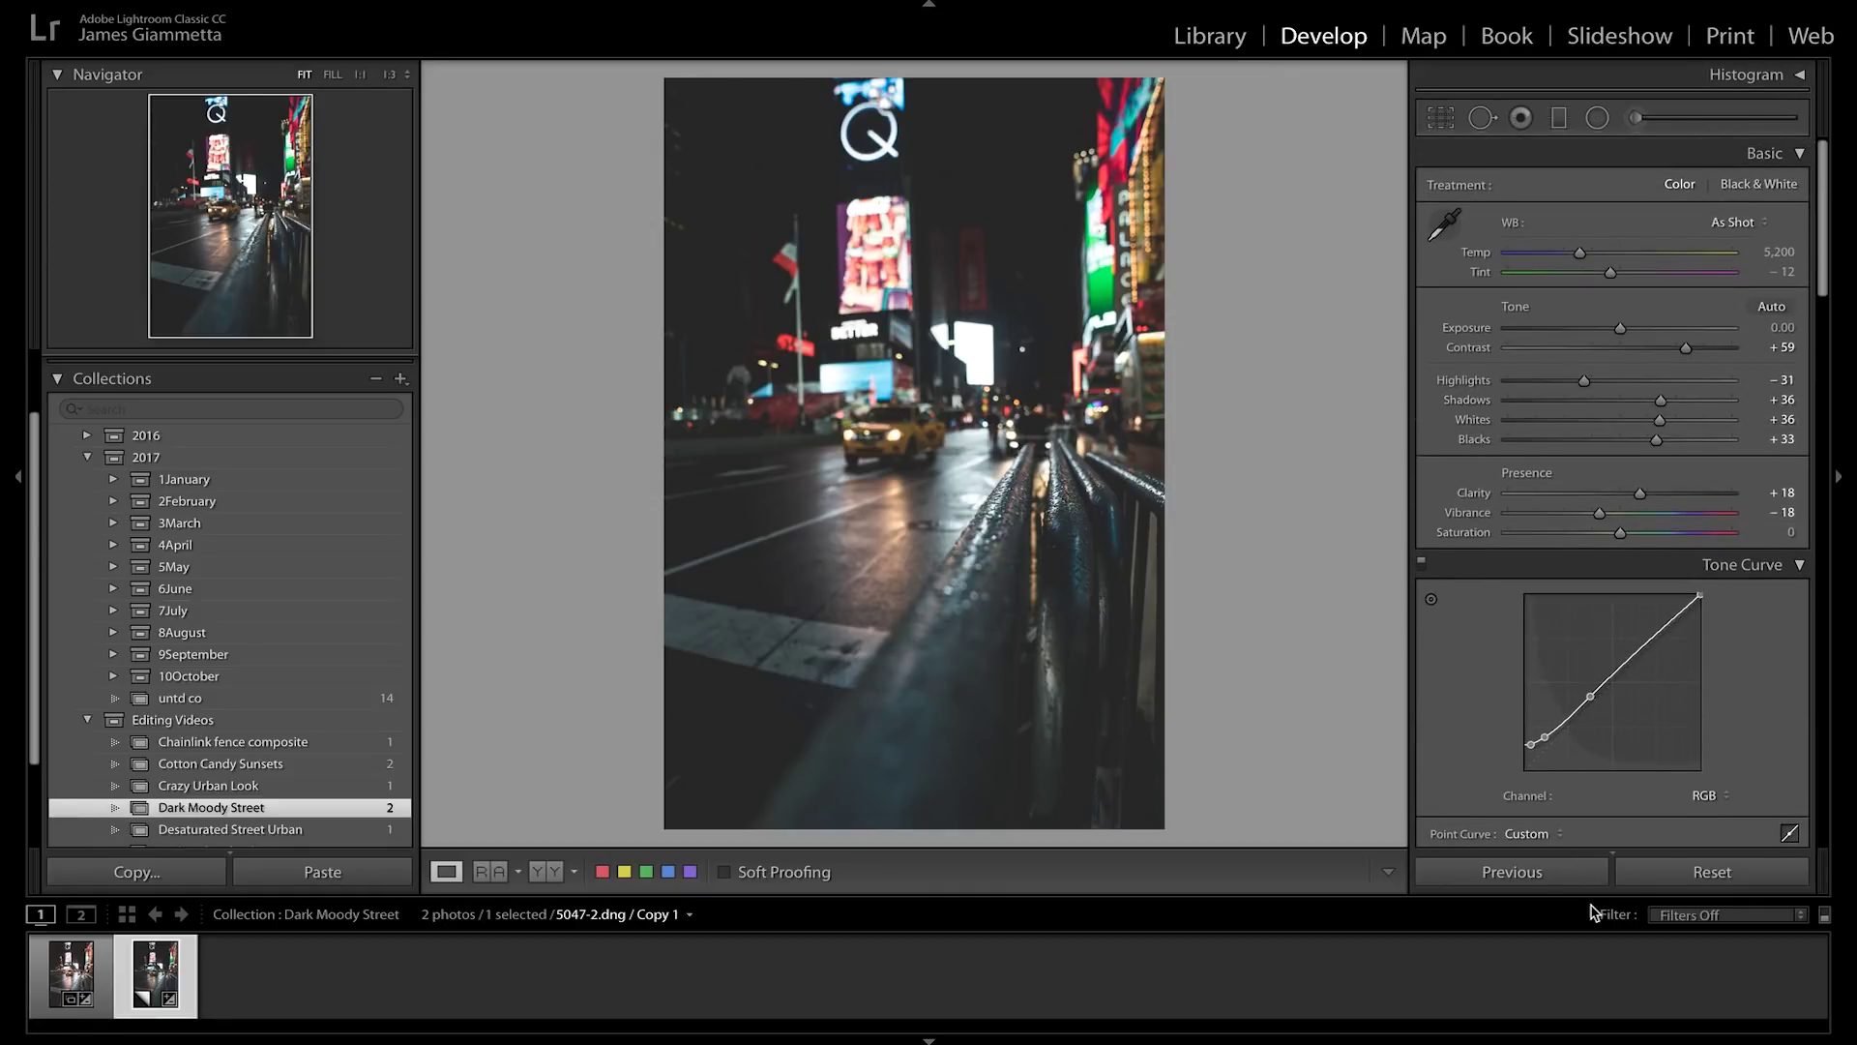
{"action": "left_click", "coordinate": [1769, 328]}
{"action": "key", "text": "BackSpace"}
{"action": "type", "text": ".70"}
{"action": "key", "text": "Return"}
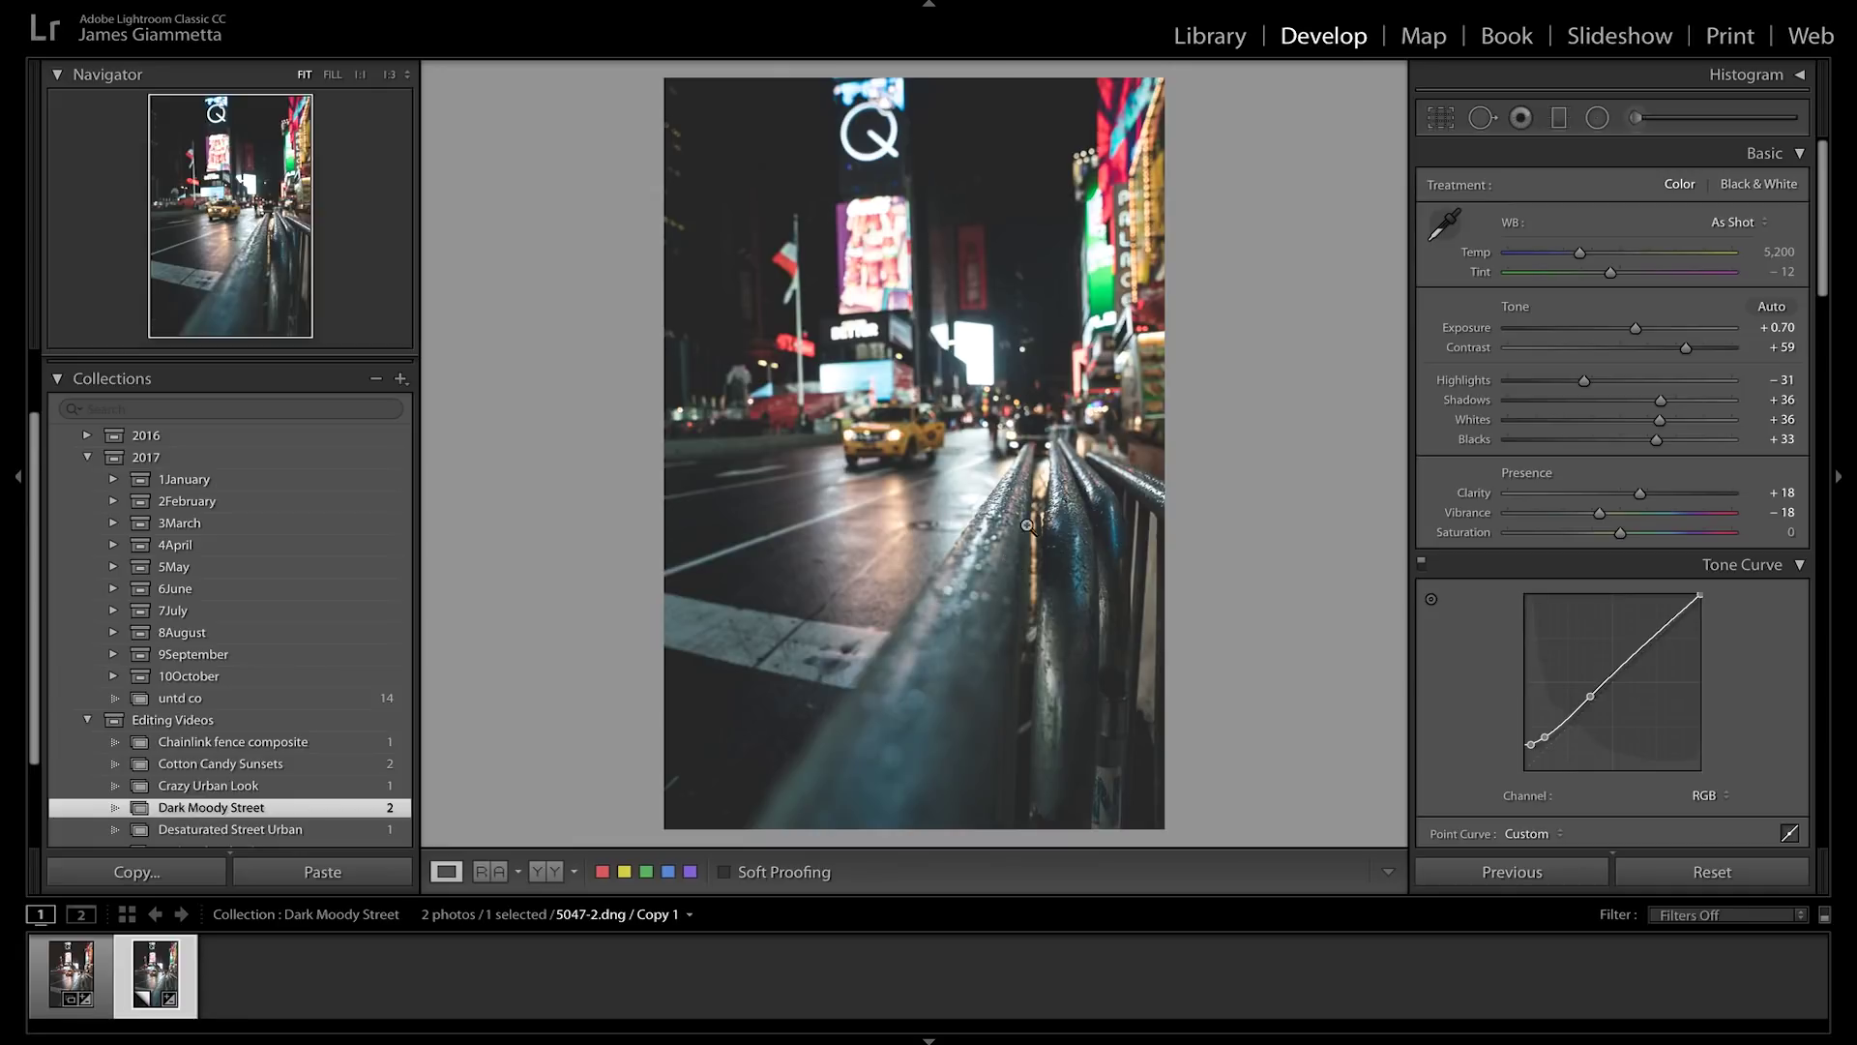
Step: Examine the wet railing in close-up against the whole photo, ending with the full image and the HSL settings in view
{"action": "left_click", "coordinate": [1038, 488]}
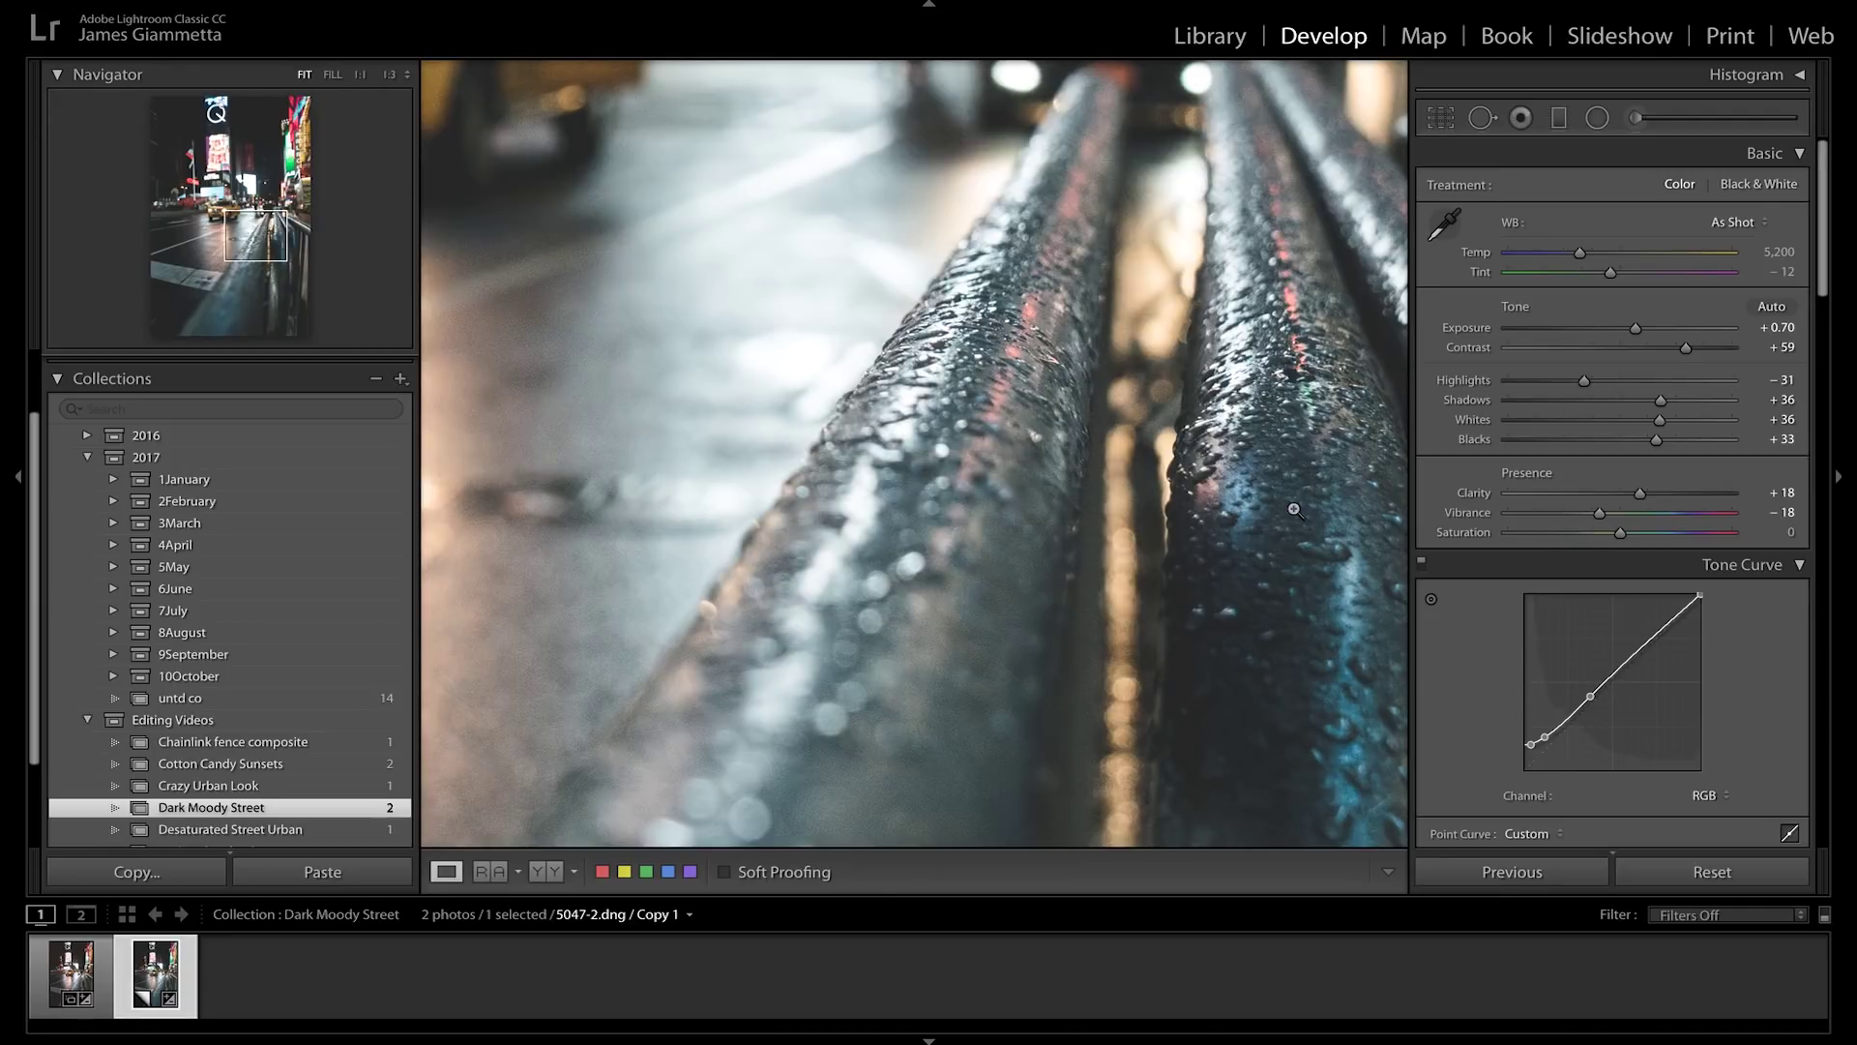
{"action": "left_click", "coordinate": [1110, 427]}
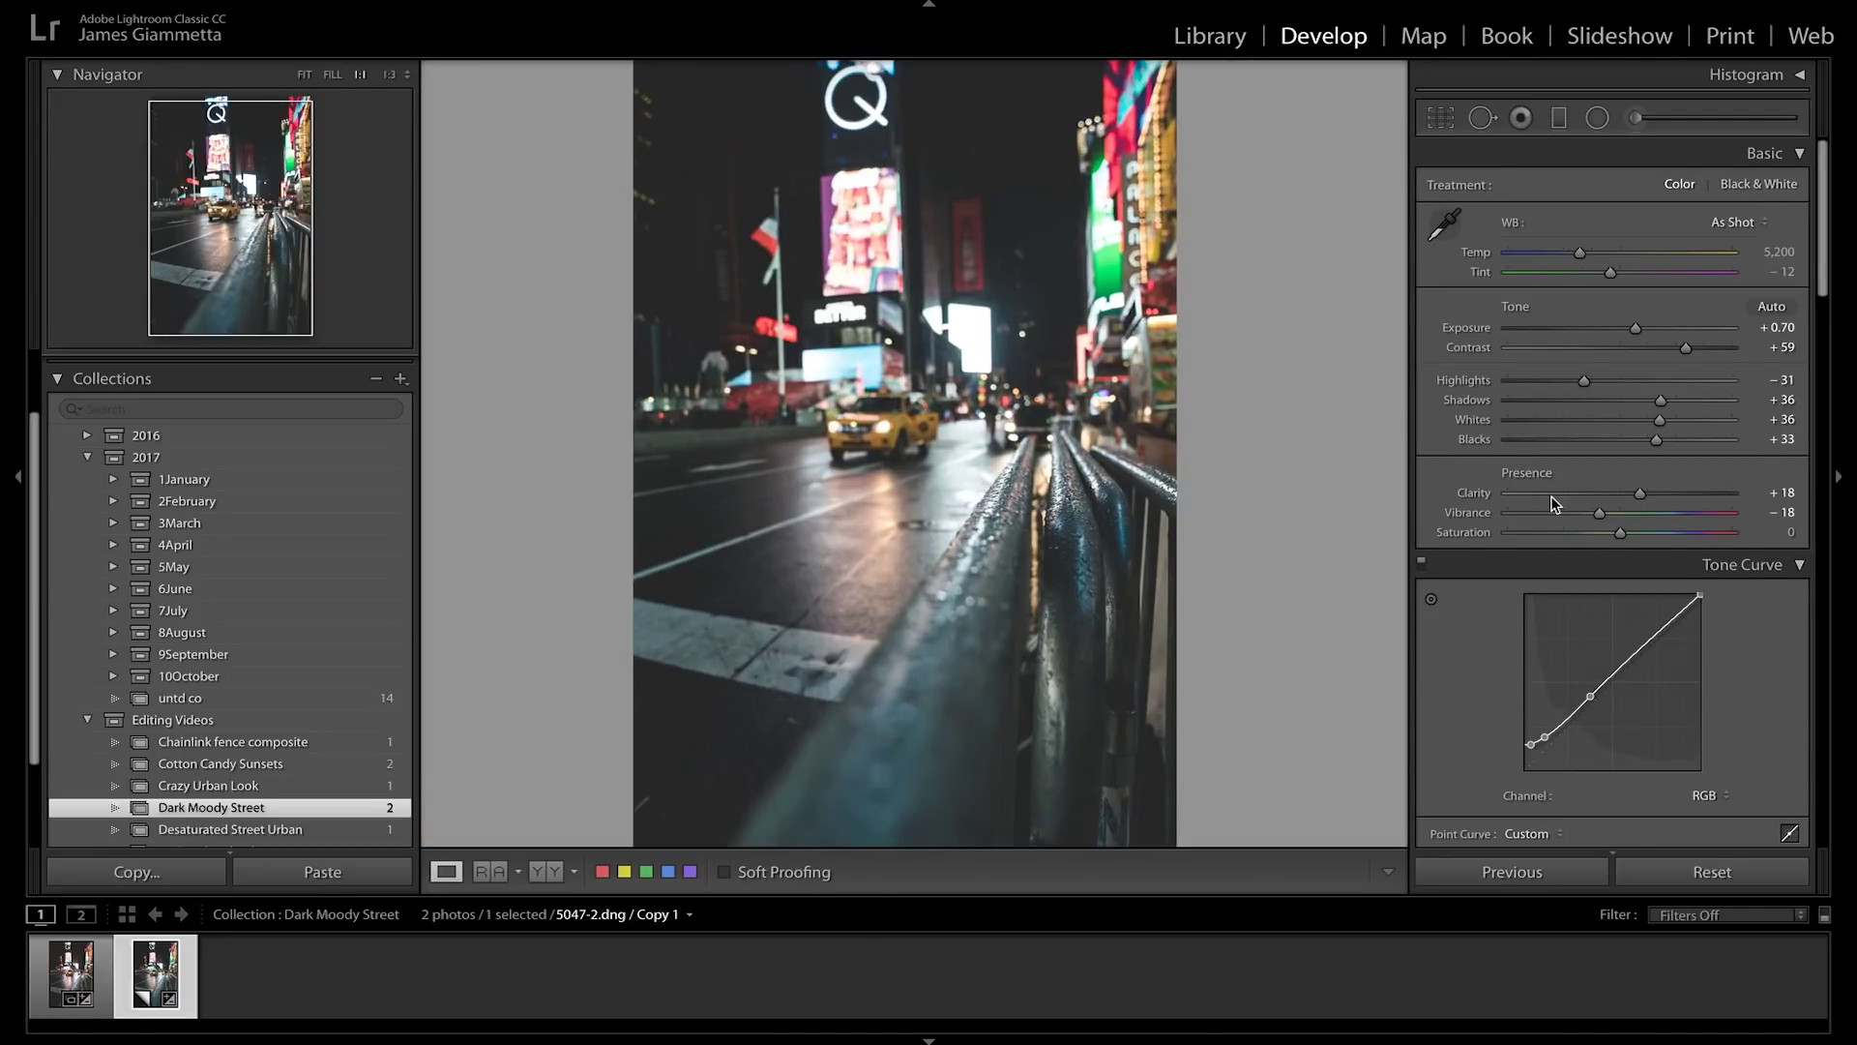
{"action": "scroll", "coordinate": [1552, 503], "scroll_direction": "down", "scroll_amount": 1}
{"action": "key", "text": "z"}
{"action": "scroll", "coordinate": [1551, 498], "scroll_direction": "up", "scroll_amount": 1}
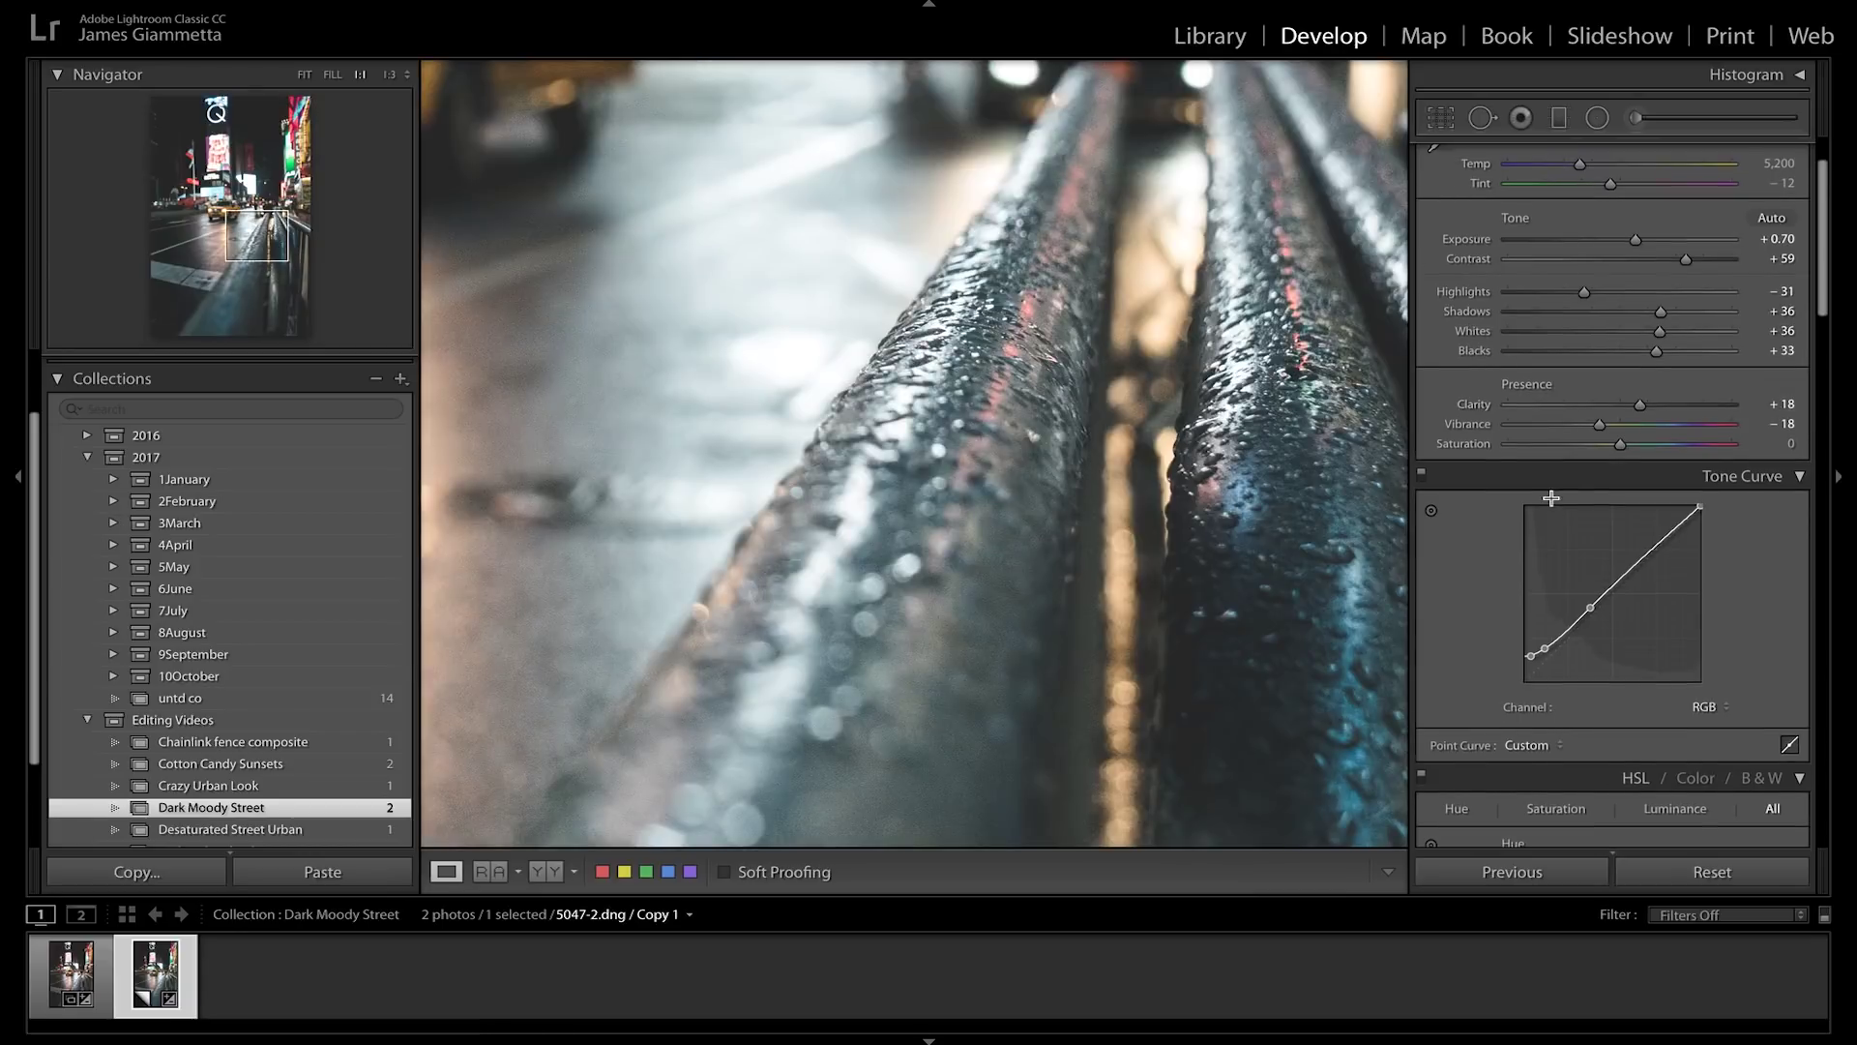
{"action": "scroll", "coordinate": [1555, 522], "scroll_direction": "down", "scroll_amount": 6}
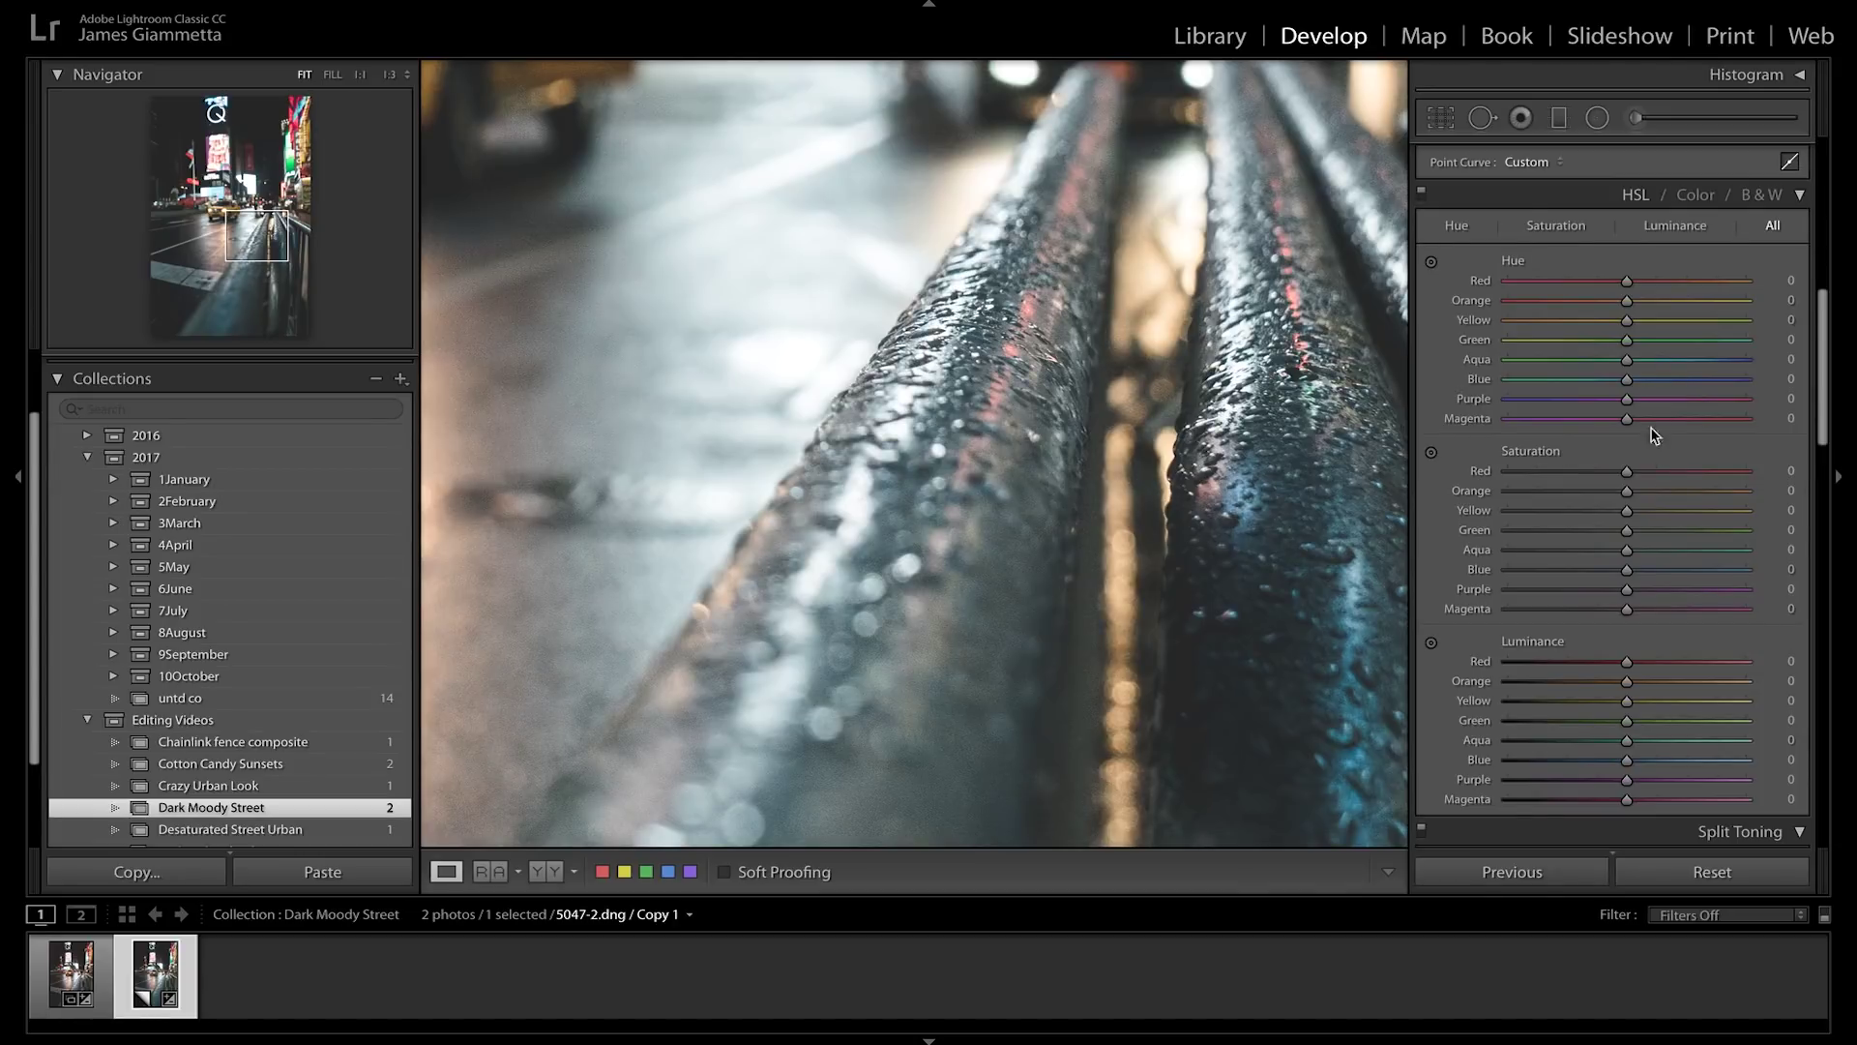
{"action": "scroll", "coordinate": [1645, 426], "scroll_direction": "down", "scroll_amount": 1}
{"action": "key", "text": "z"}
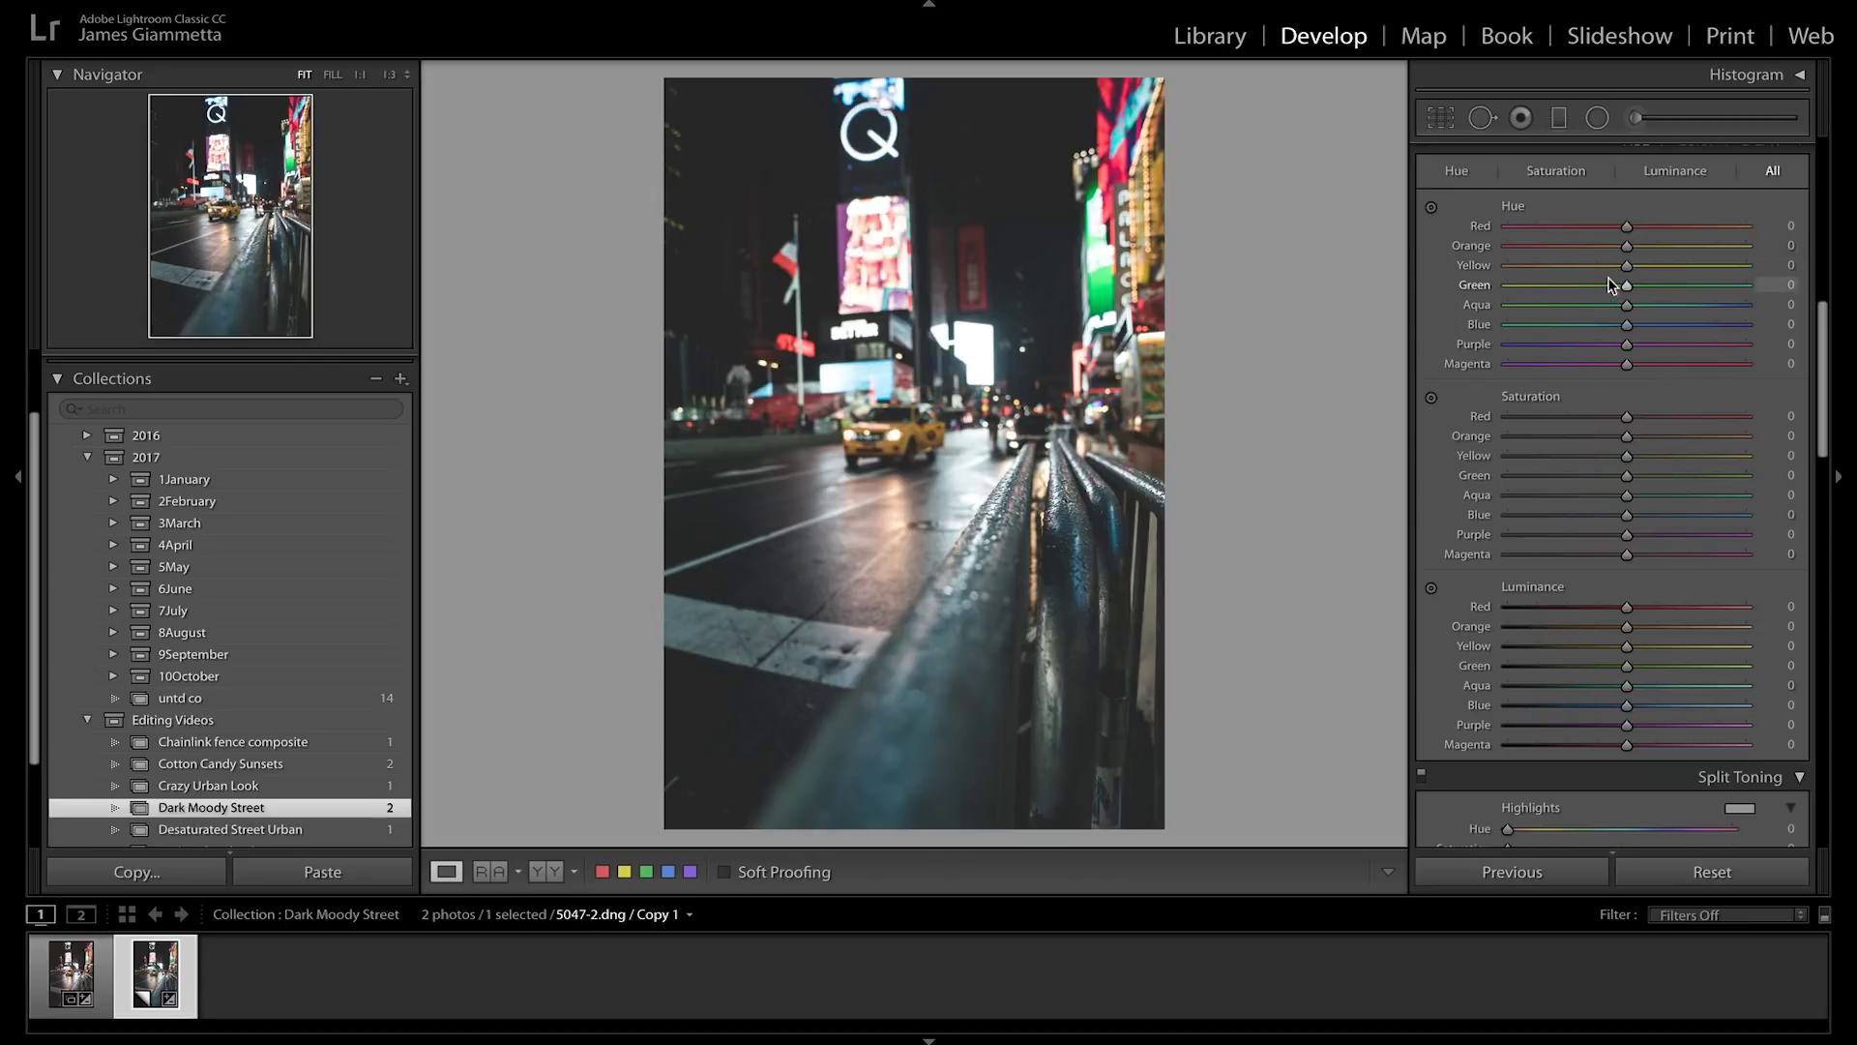
Step: Shift the HSL hue of yellow to −34 and of blue to +5
{"action": "left_click", "coordinate": [1583, 272]}
{"action": "left_click_drag", "start_coordinate": [1585, 272], "coordinate": [1588, 272]}
{"action": "left_click", "coordinate": [1629, 329]}
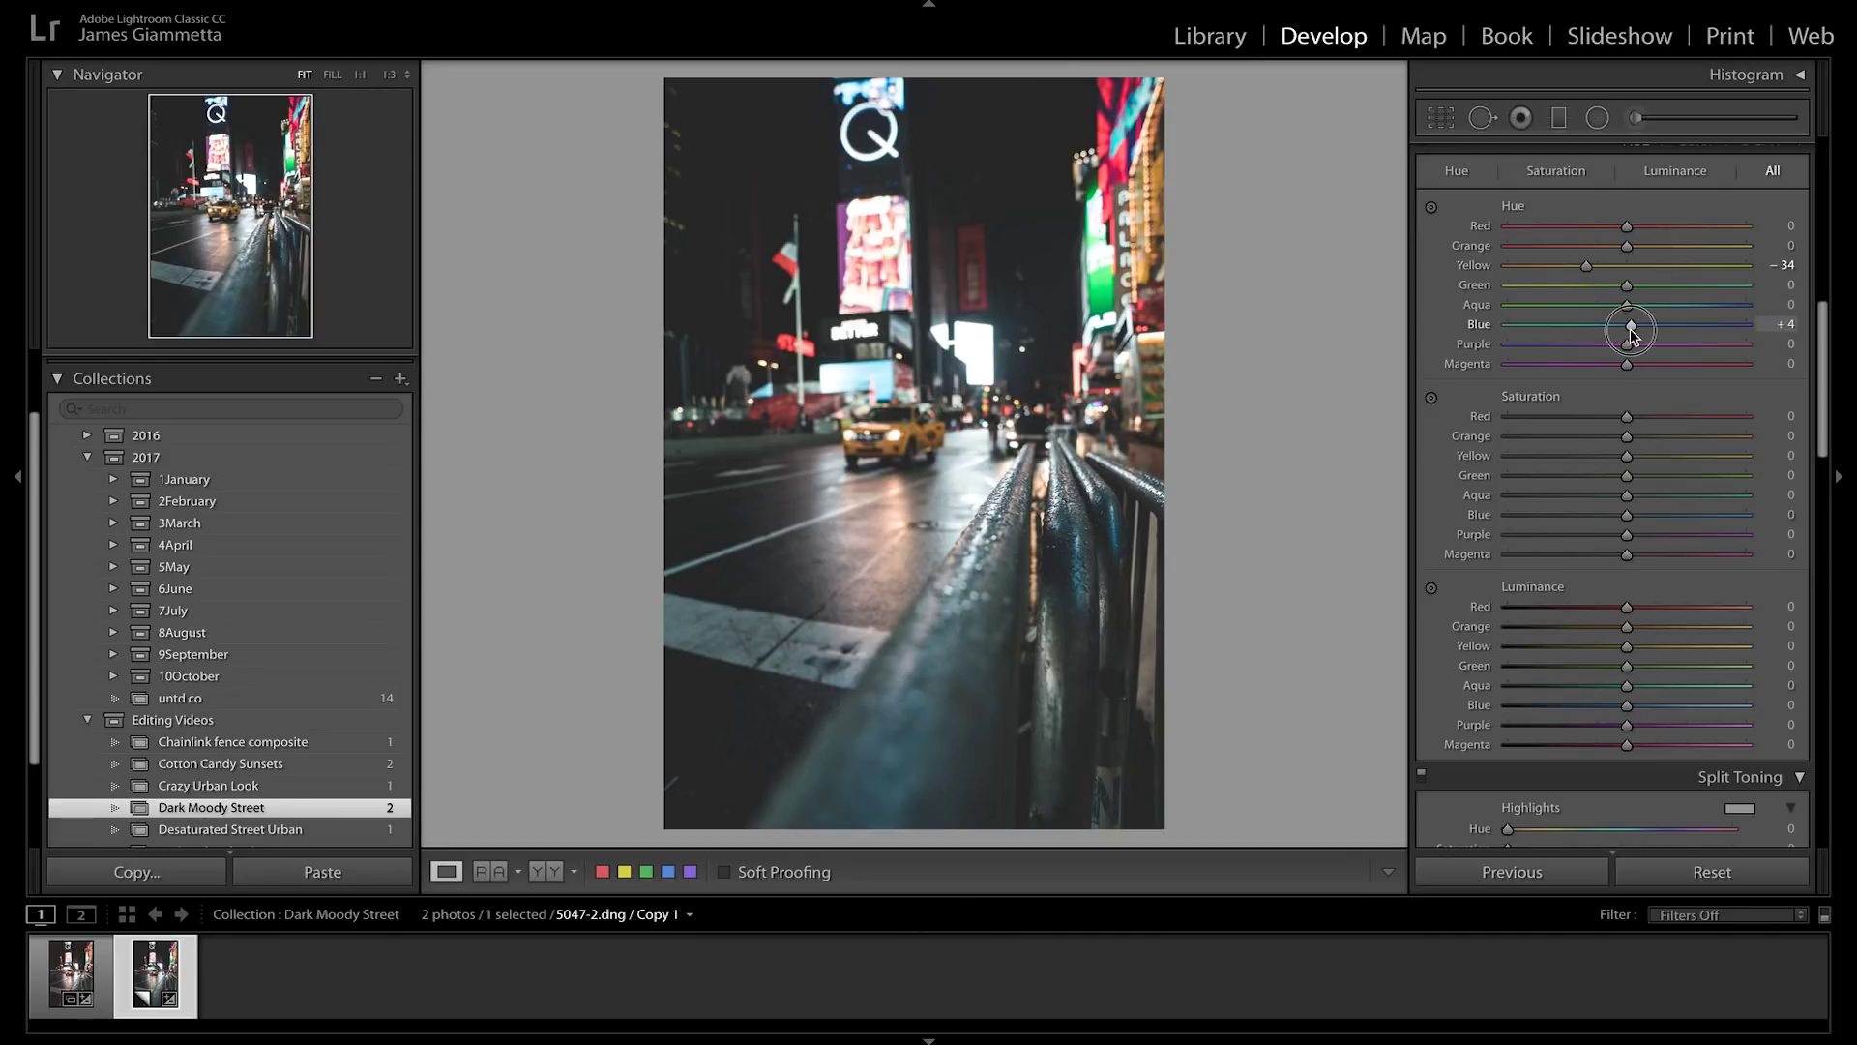
{"action": "left_click_drag", "start_coordinate": [1632, 334], "coordinate": [1638, 336]}
Step: Set HSL saturation to −35 for green, −34 for aqua, blue, purple and magenta, −22 for yellow and +58 for orange
{"action": "left_click", "coordinate": [1564, 477]}
{"action": "left_click_drag", "start_coordinate": [1576, 478], "coordinate": [1584, 480]}
{"action": "left_click", "coordinate": [1586, 495]}
{"action": "left_click", "coordinate": [1587, 535]}
{"action": "left_click", "coordinate": [1587, 515]}
{"action": "left_click", "coordinate": [1587, 554]}
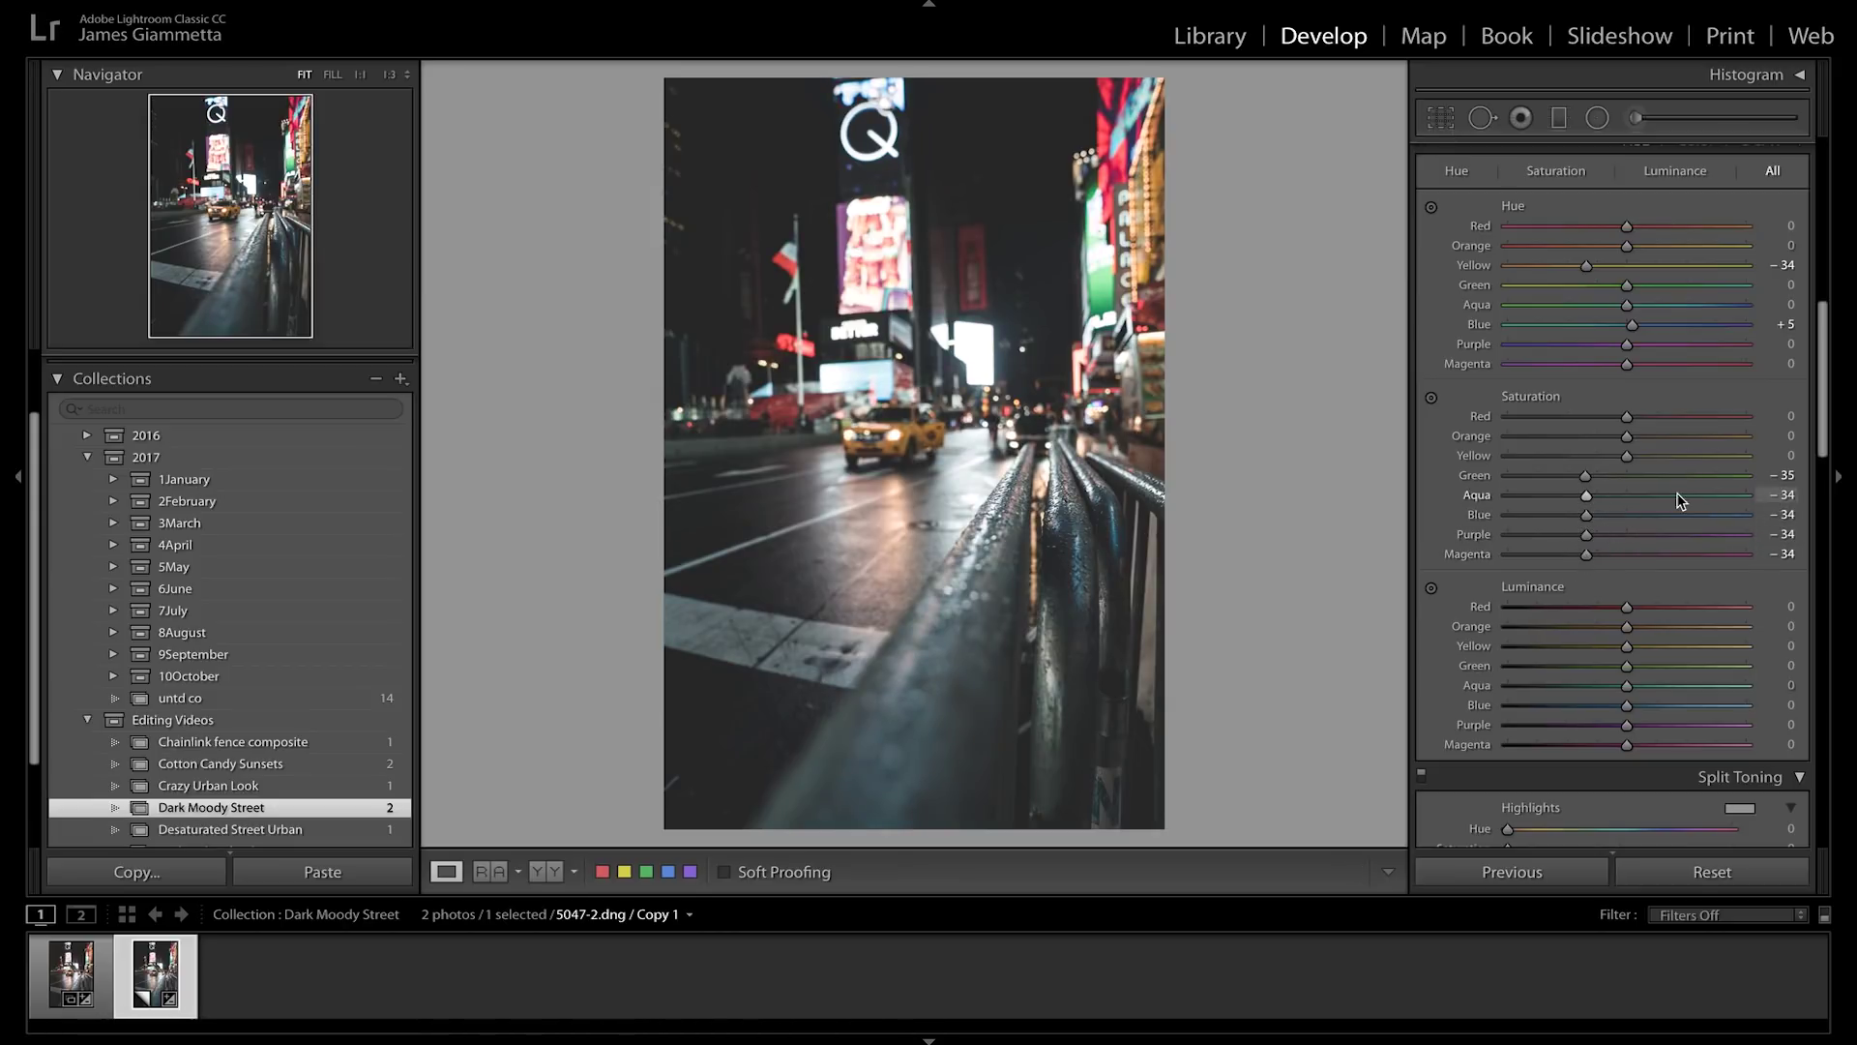
{"action": "left_click_drag", "start_coordinate": [1604, 457], "coordinate": [1603, 460]}
{"action": "left_click_drag", "start_coordinate": [1679, 437], "coordinate": [1697, 440]}
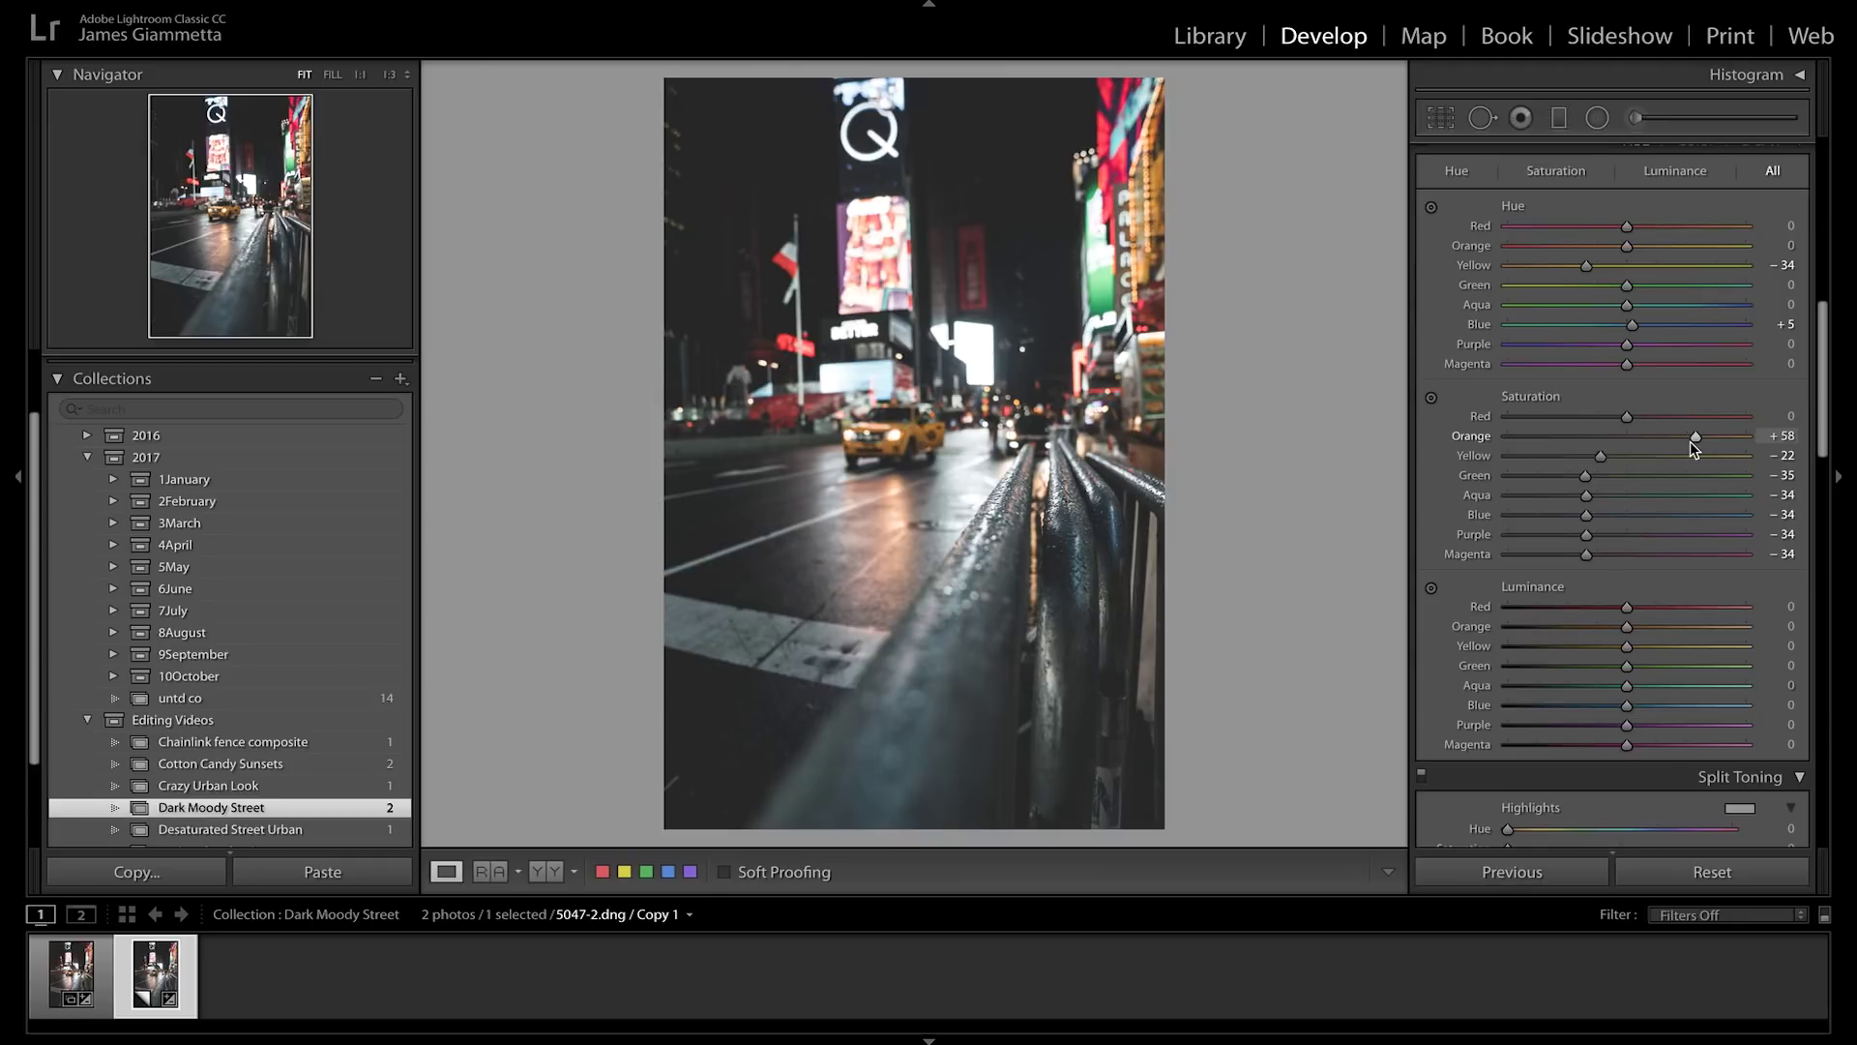
Step: Set HSL luminance to red +22, orange +59, yellow +16, green +43, aqua +41, and blue, purple and magenta +34
{"action": "scroll", "coordinate": [1691, 441], "scroll_direction": "down", "scroll_amount": 5}
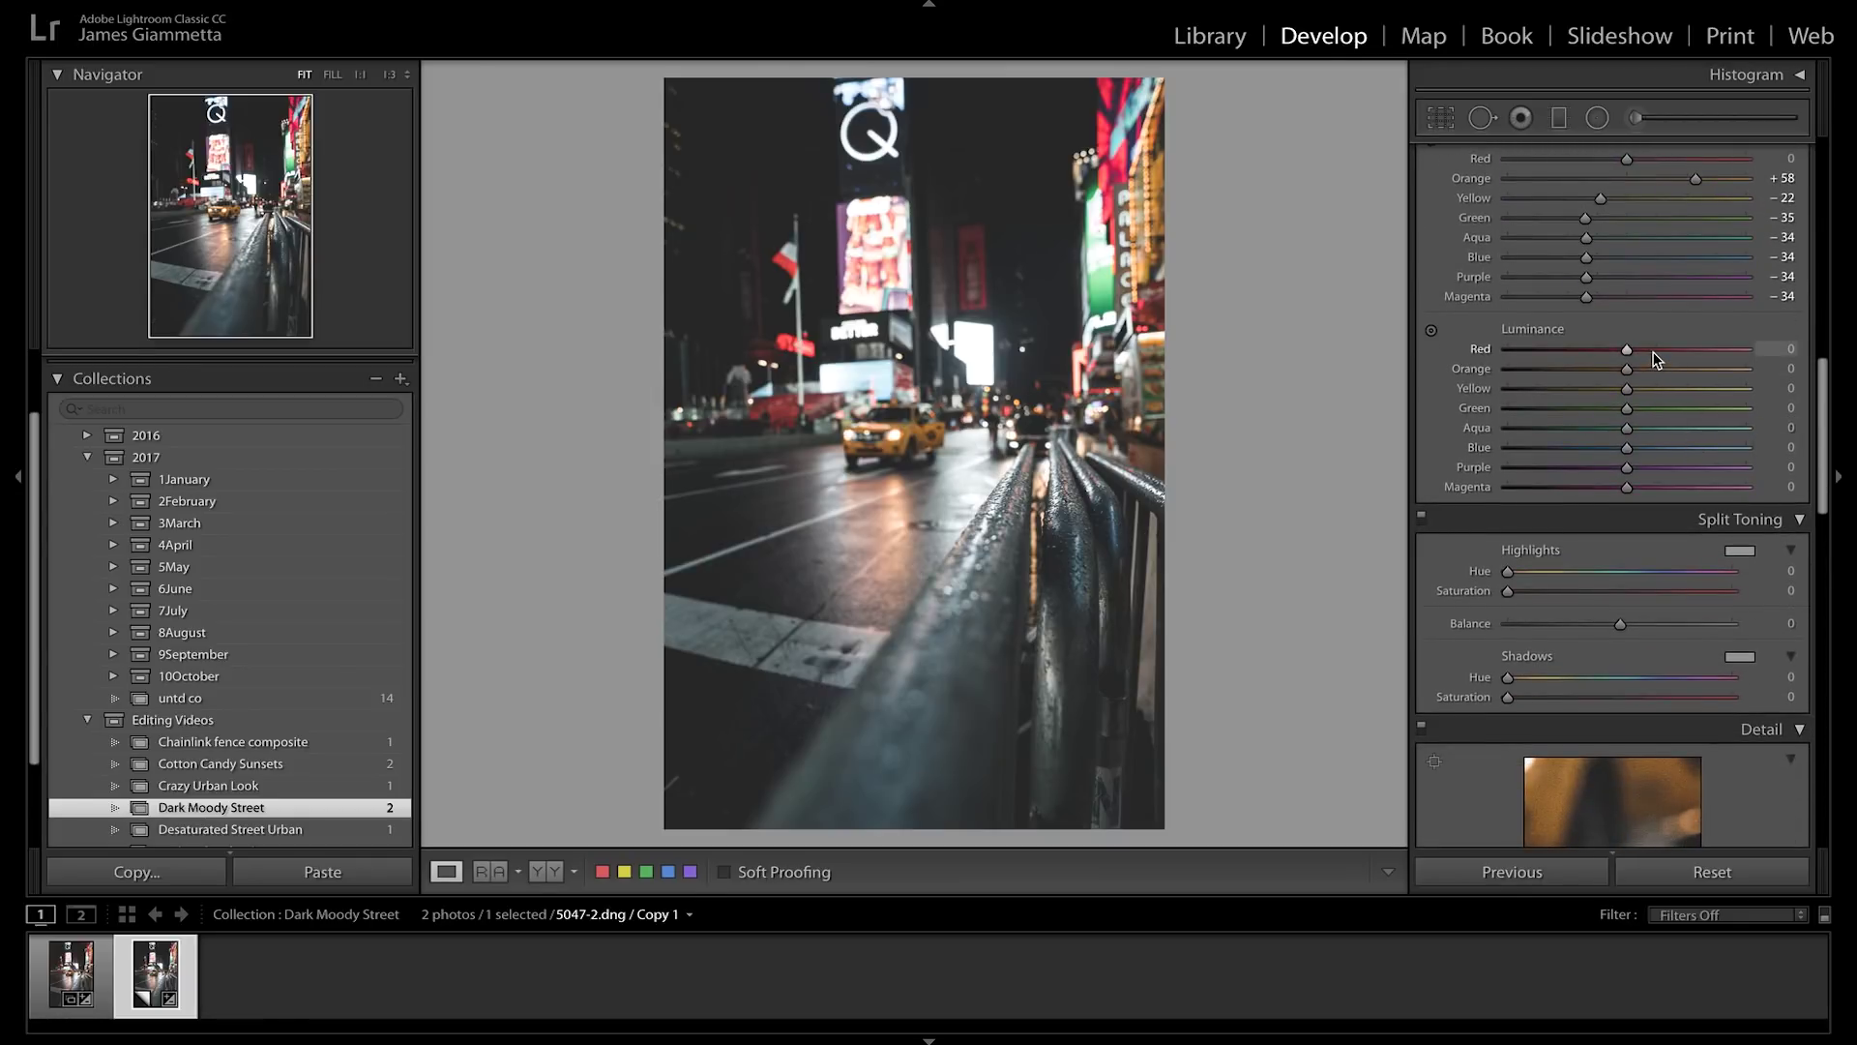
{"action": "scroll", "coordinate": [1654, 373], "scroll_direction": "down", "scroll_amount": 3}
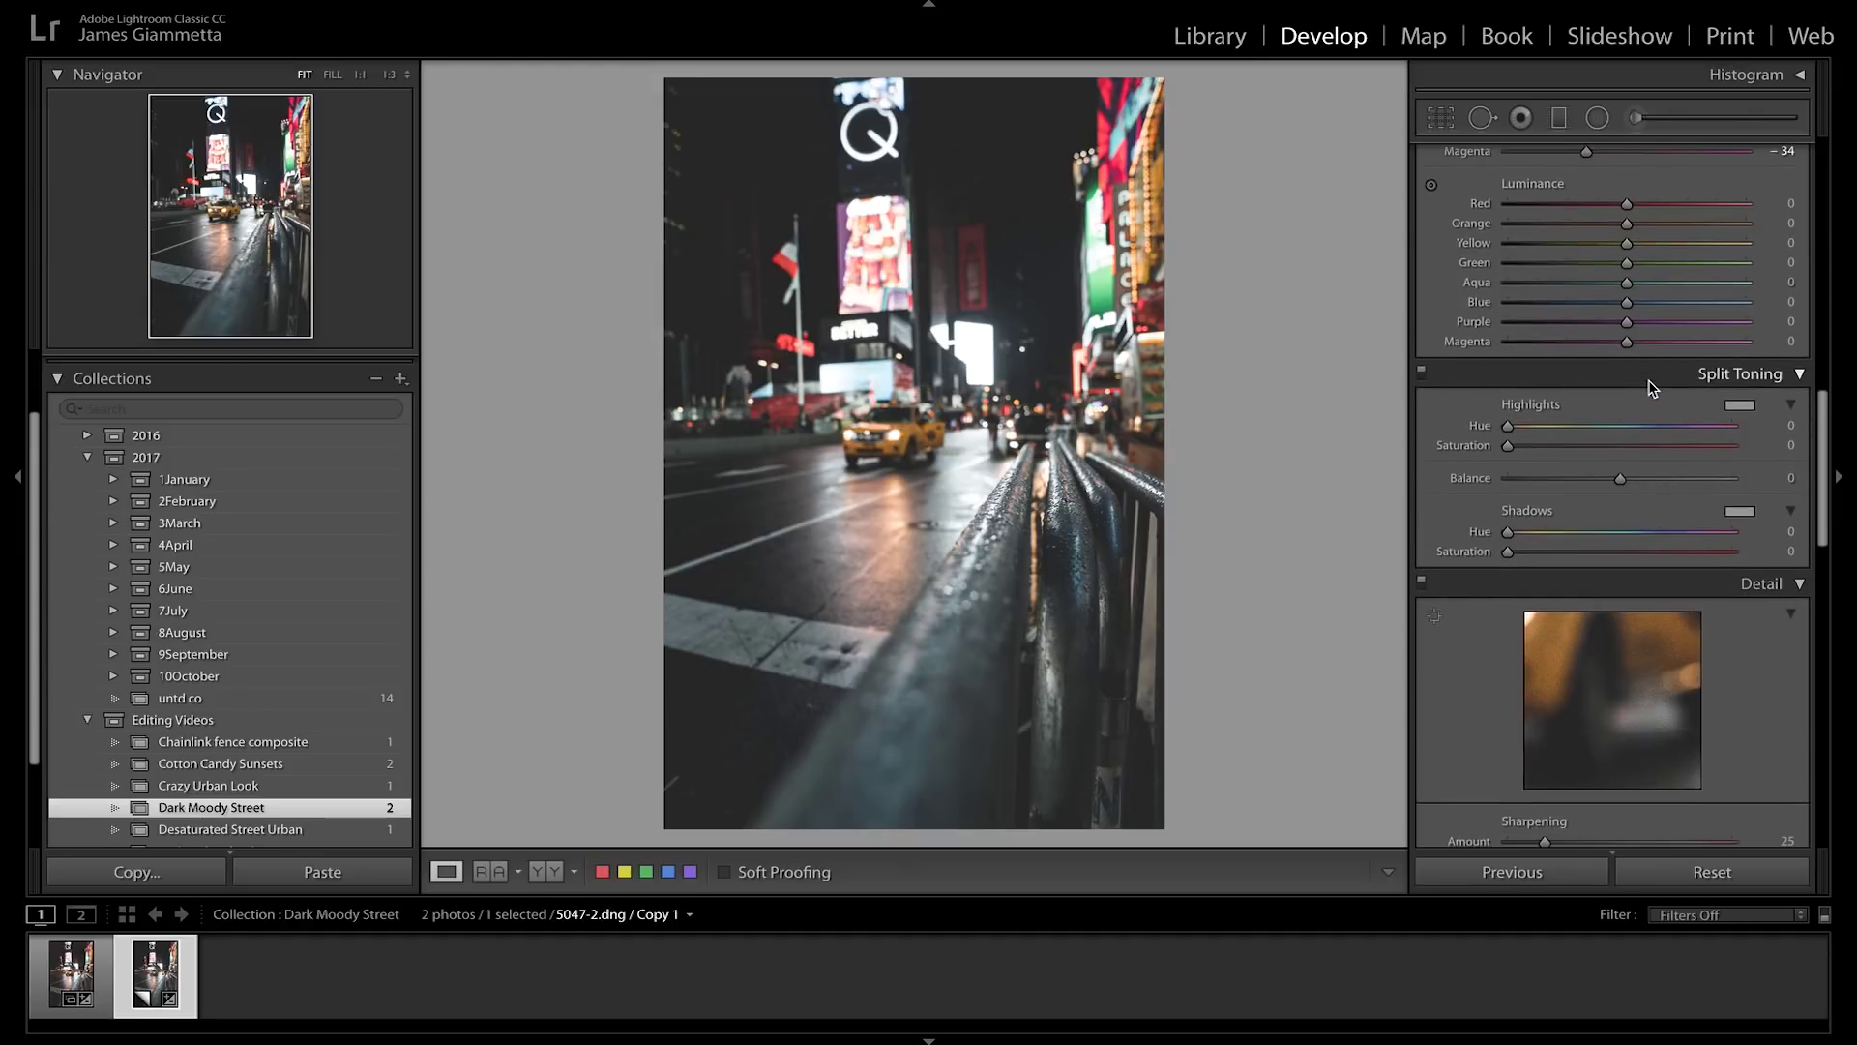
{"action": "left_click_drag", "start_coordinate": [1638, 205], "coordinate": [1697, 223]}
{"action": "left_click_drag", "start_coordinate": [1627, 242], "coordinate": [1650, 250]}
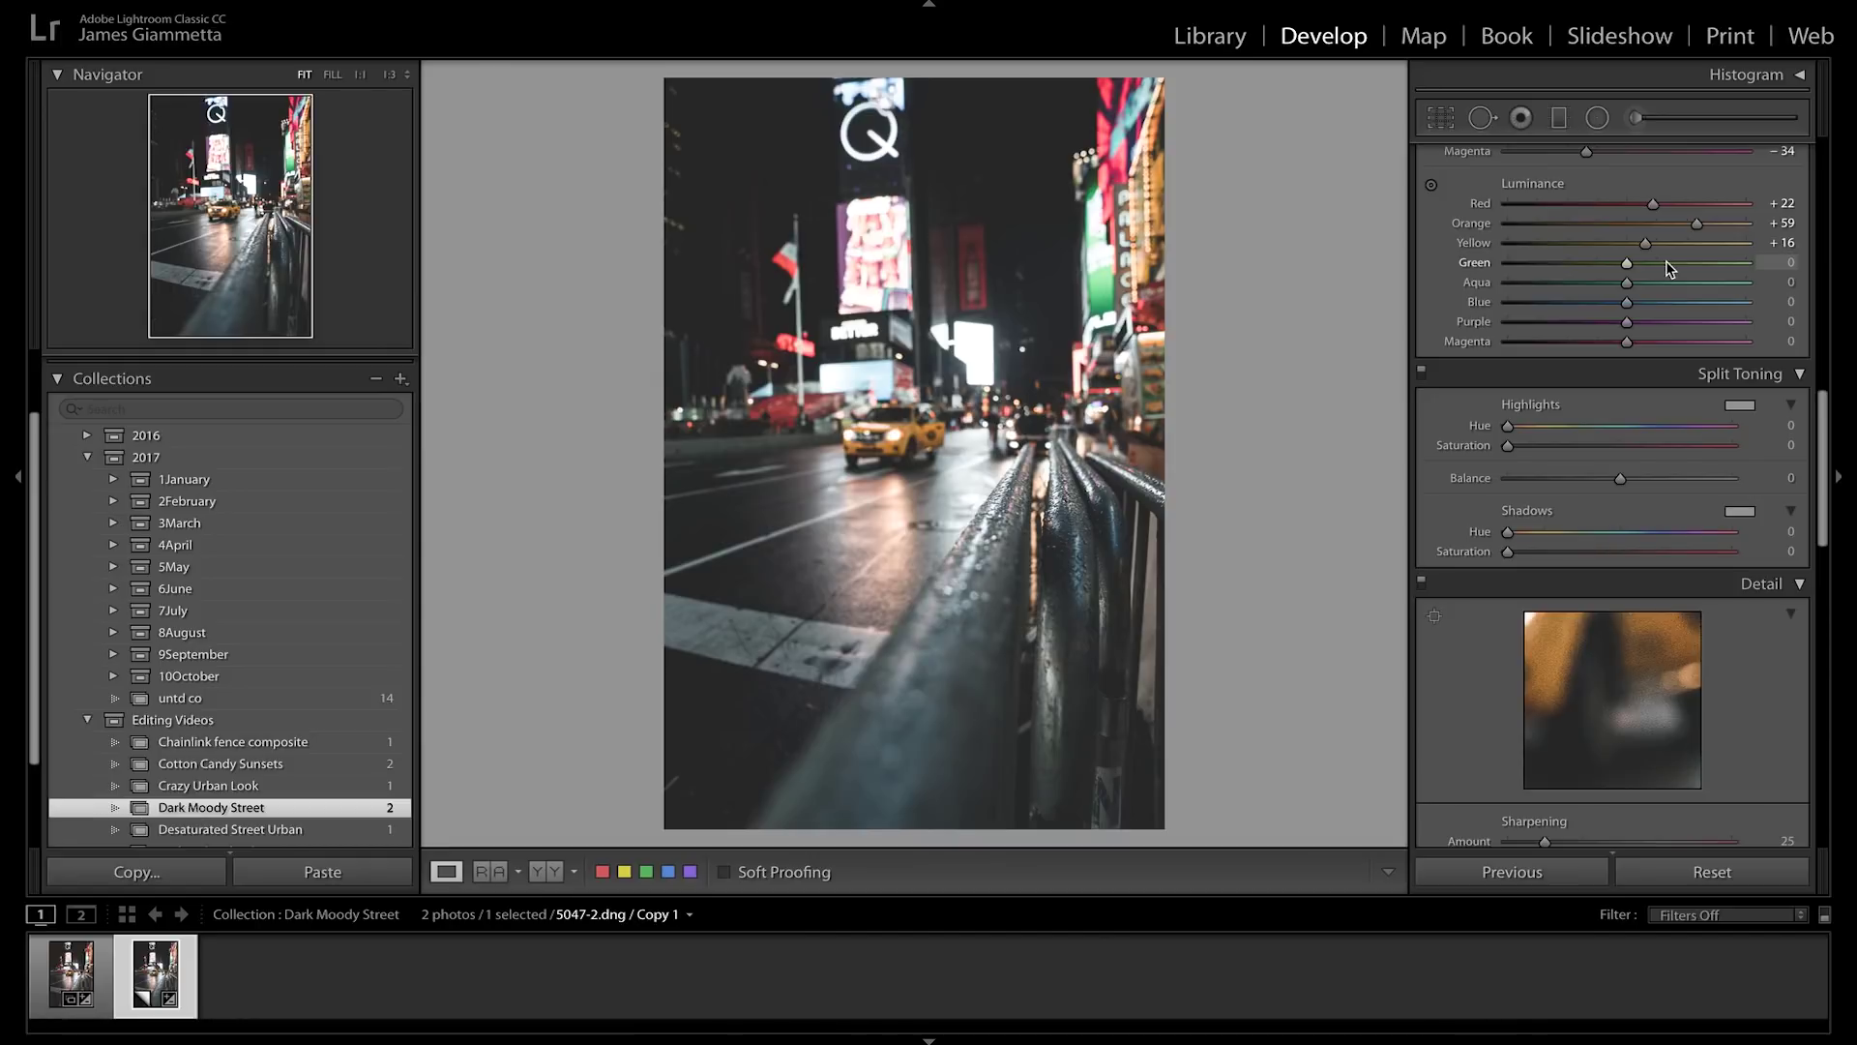
{"action": "left_click_drag", "start_coordinate": [1667, 269], "coordinate": [1668, 302]}
{"action": "left_click", "coordinate": [1668, 321]}
{"action": "left_click", "coordinate": [1667, 341]}
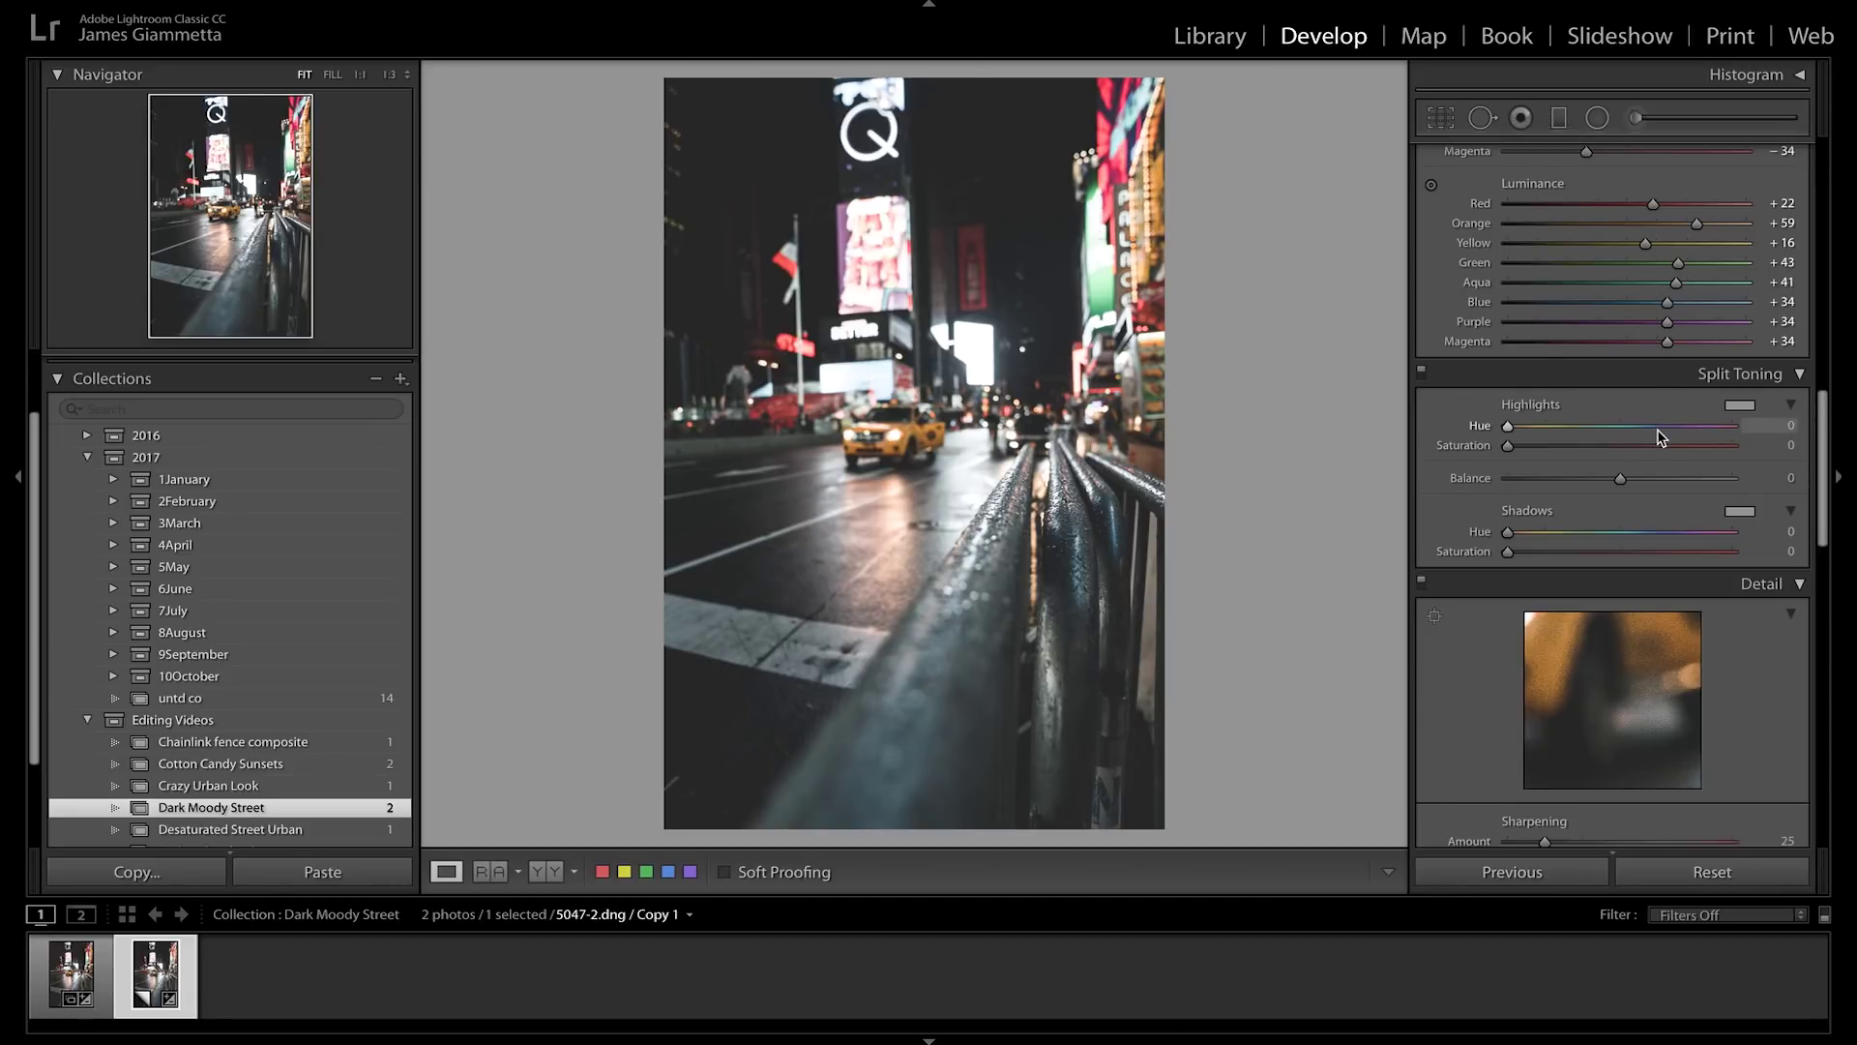
Step: Split-tone the highlights with hue 247 and saturation 14, and the shadows with hue 53 and saturation 9
{"action": "left_click", "coordinate": [1741, 407]}
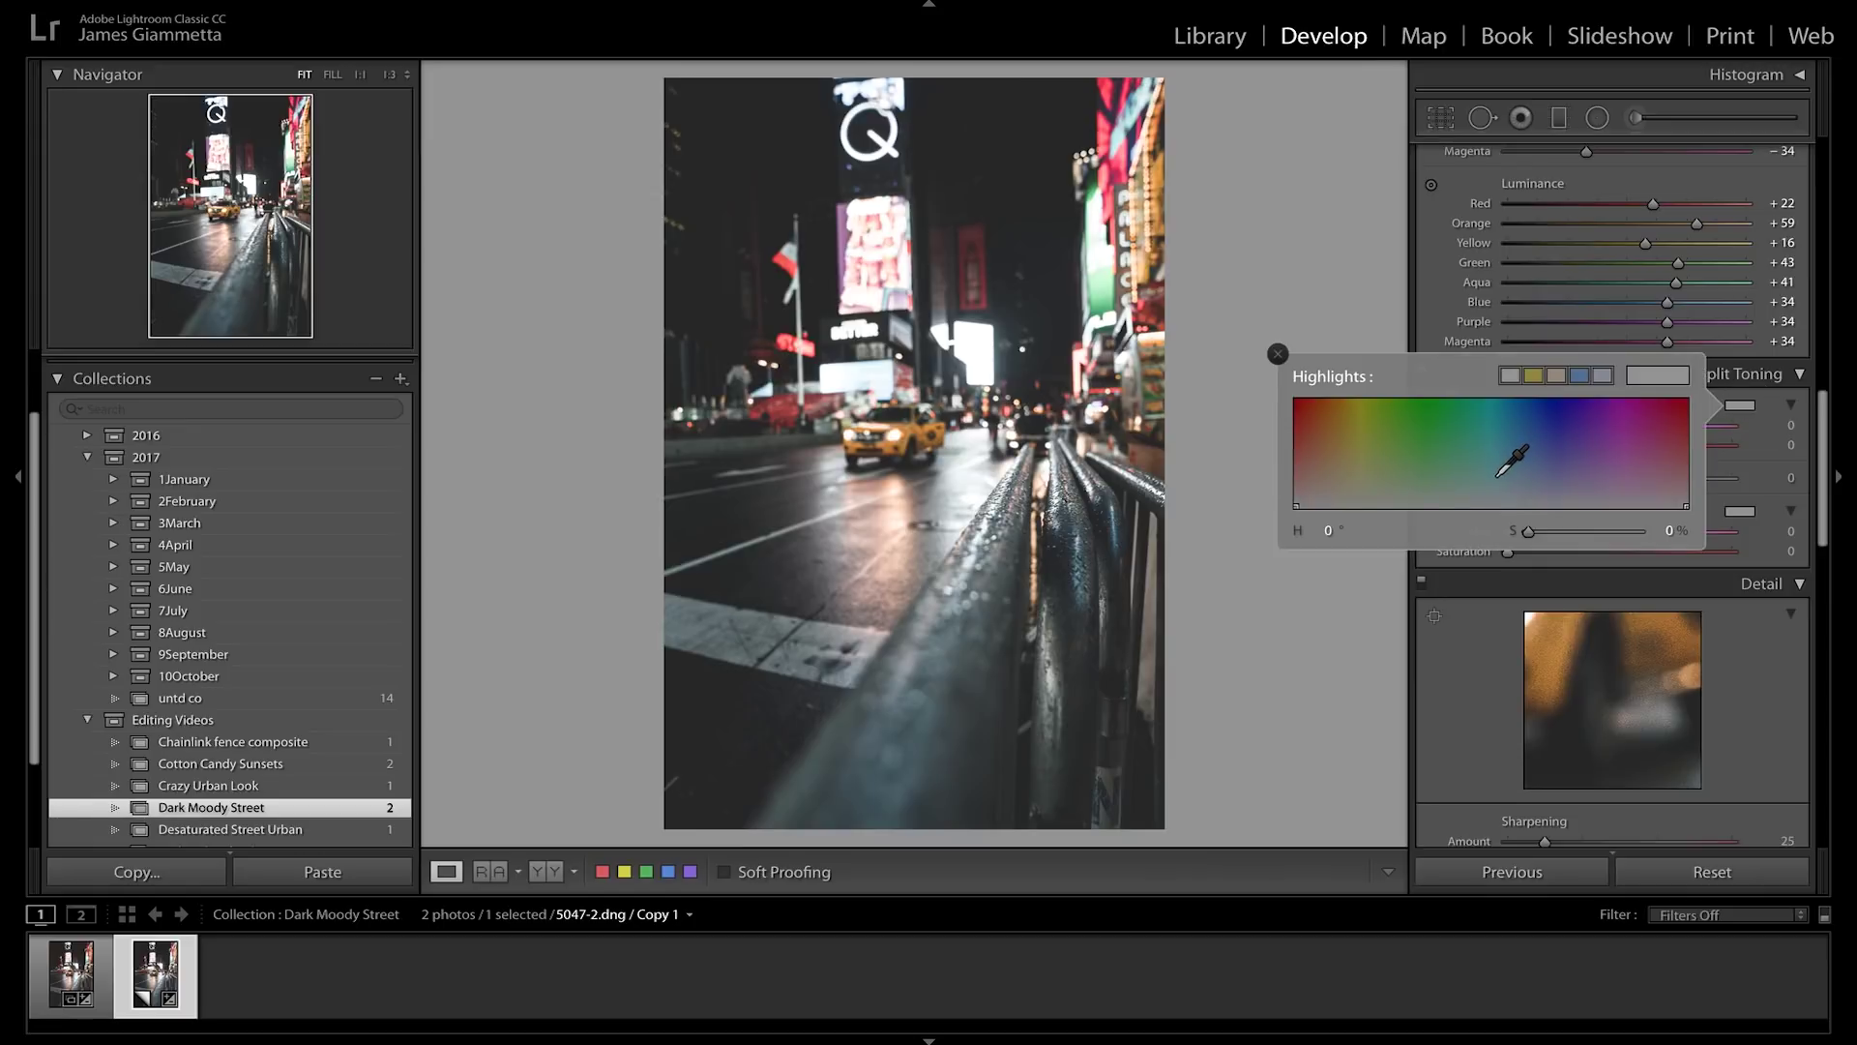
{"action": "mouse_move", "coordinate": [1538, 472]}
{"action": "left_mouse_down"}
{"action": "mouse_move", "coordinate": [1565, 460]}
{"action": "mouse_move", "coordinate": [1565, 491]}
{"action": "left_mouse_up"}
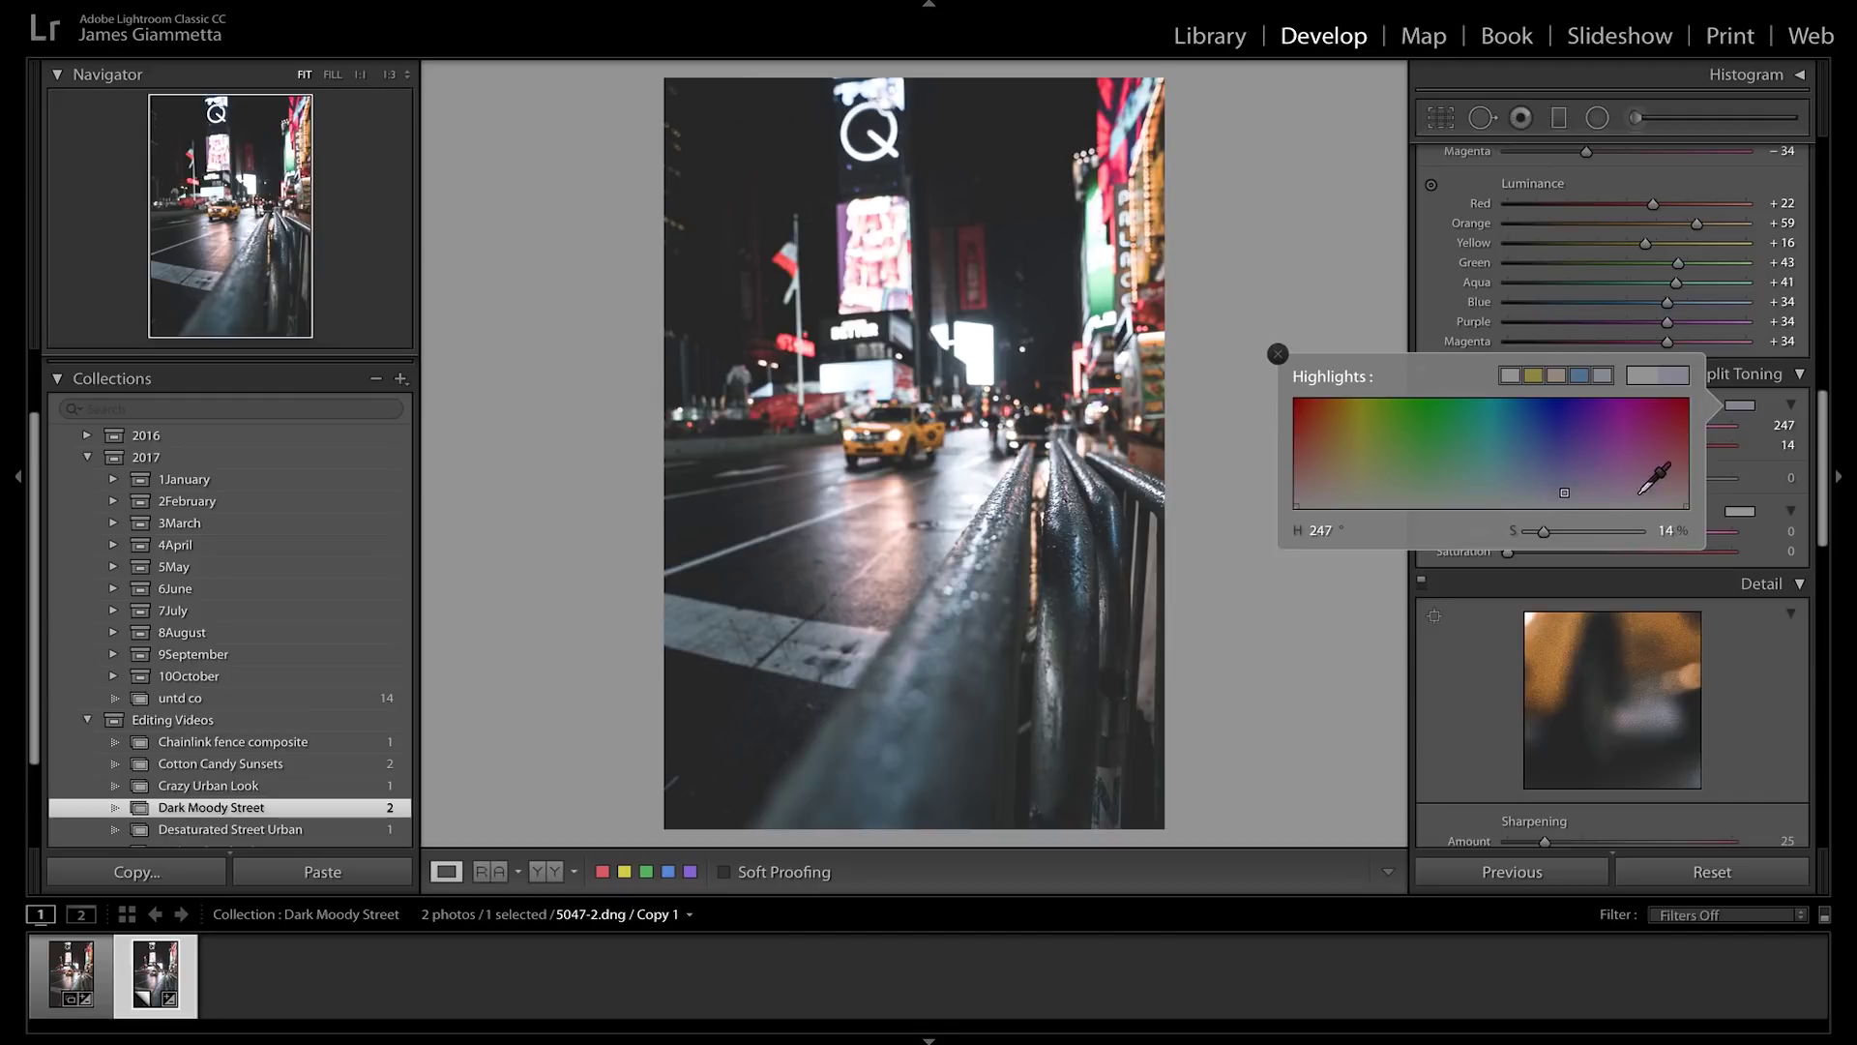
{"action": "left_click", "coordinate": [1741, 521]}
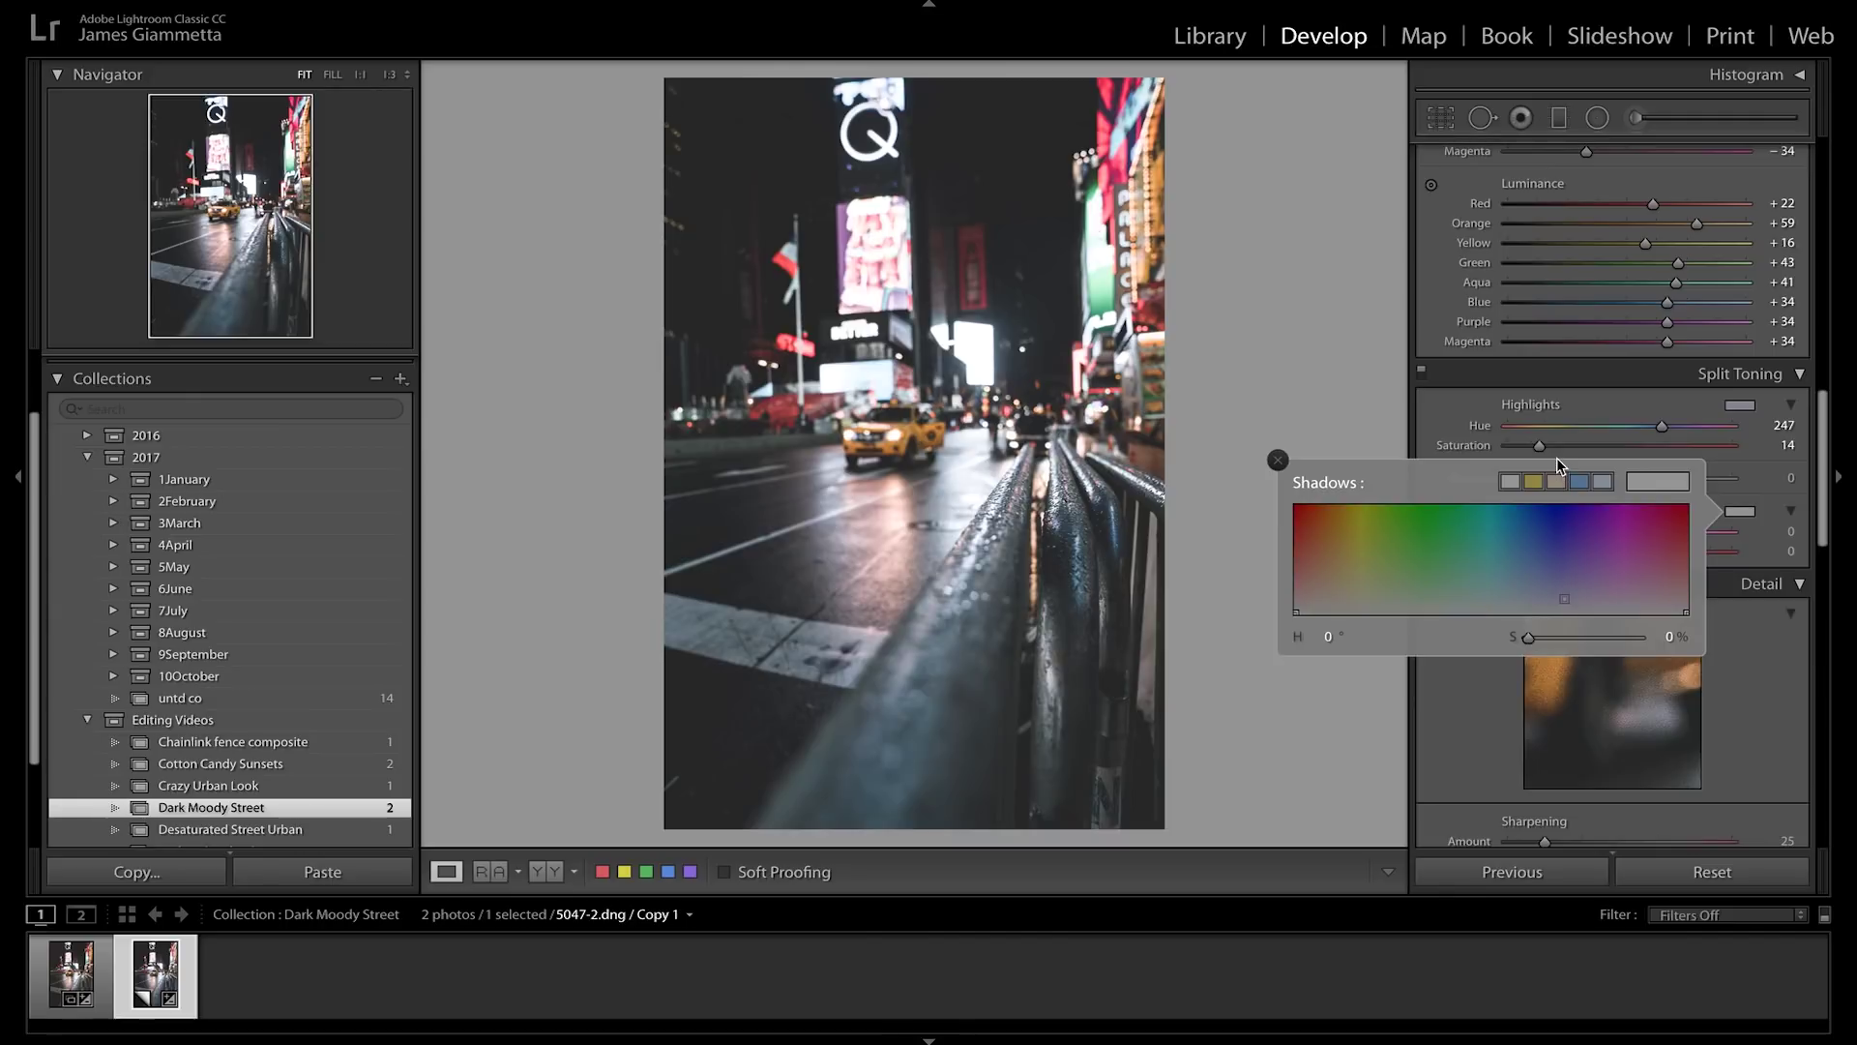
{"action": "left_click_drag", "start_coordinate": [1360, 571], "coordinate": [1353, 604]}
{"action": "left_click", "coordinate": [1740, 515]}
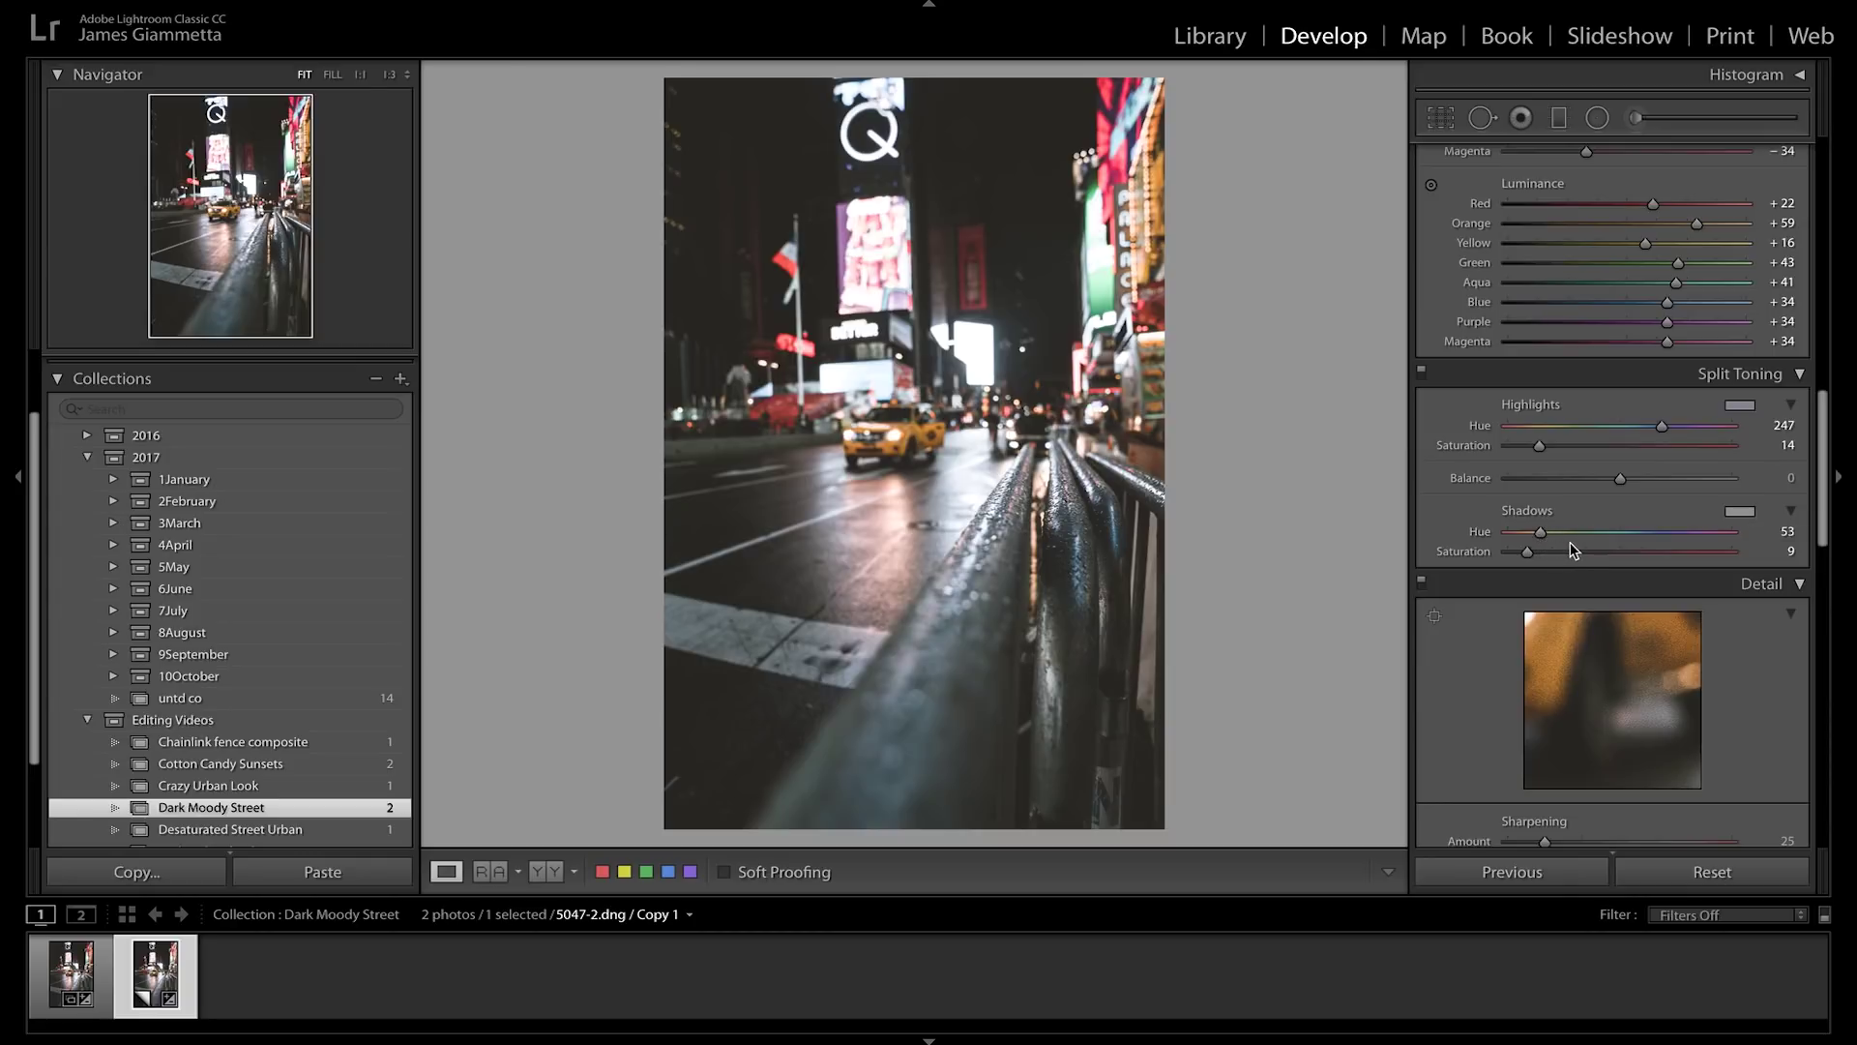
Step: Add a subtle dark post-crop vignette in Highlight Priority style with the amount at −13
{"action": "scroll", "coordinate": [1575, 544], "scroll_direction": "down", "scroll_amount": 10}
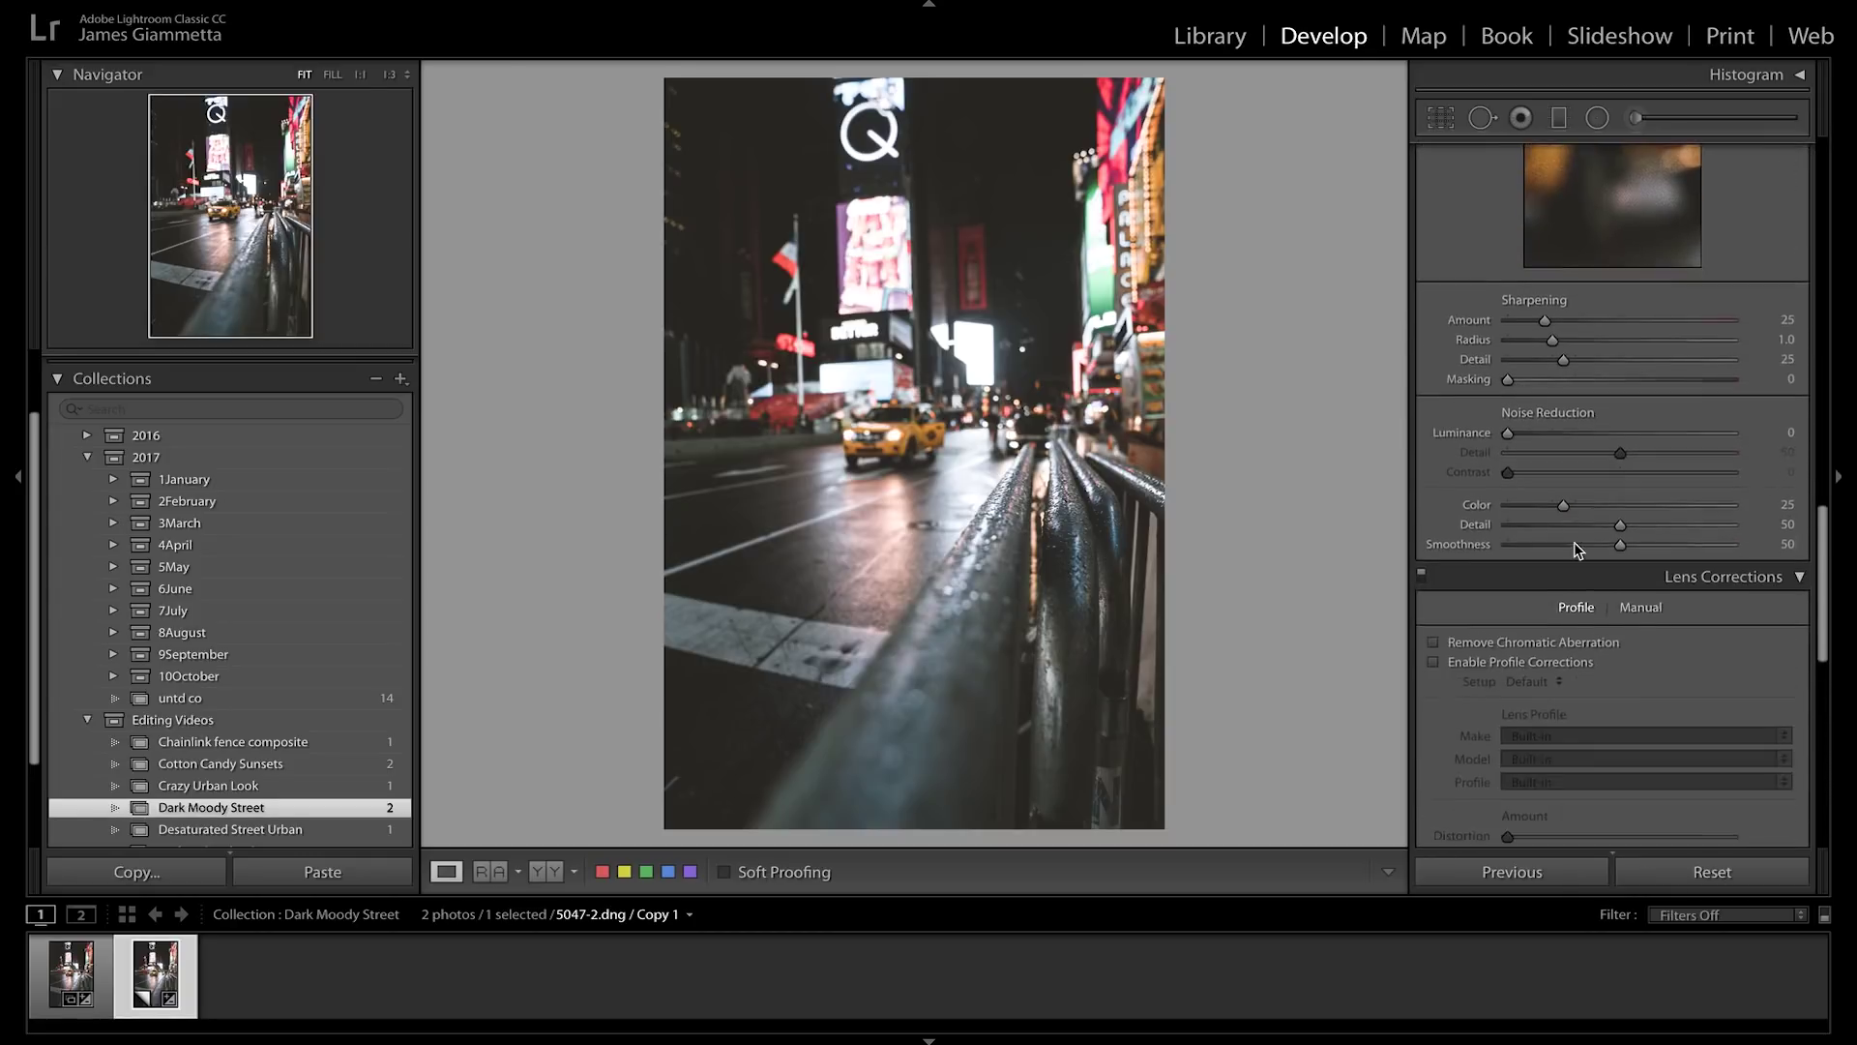
{"action": "scroll", "coordinate": [1575, 547], "scroll_direction": "down", "scroll_amount": 8}
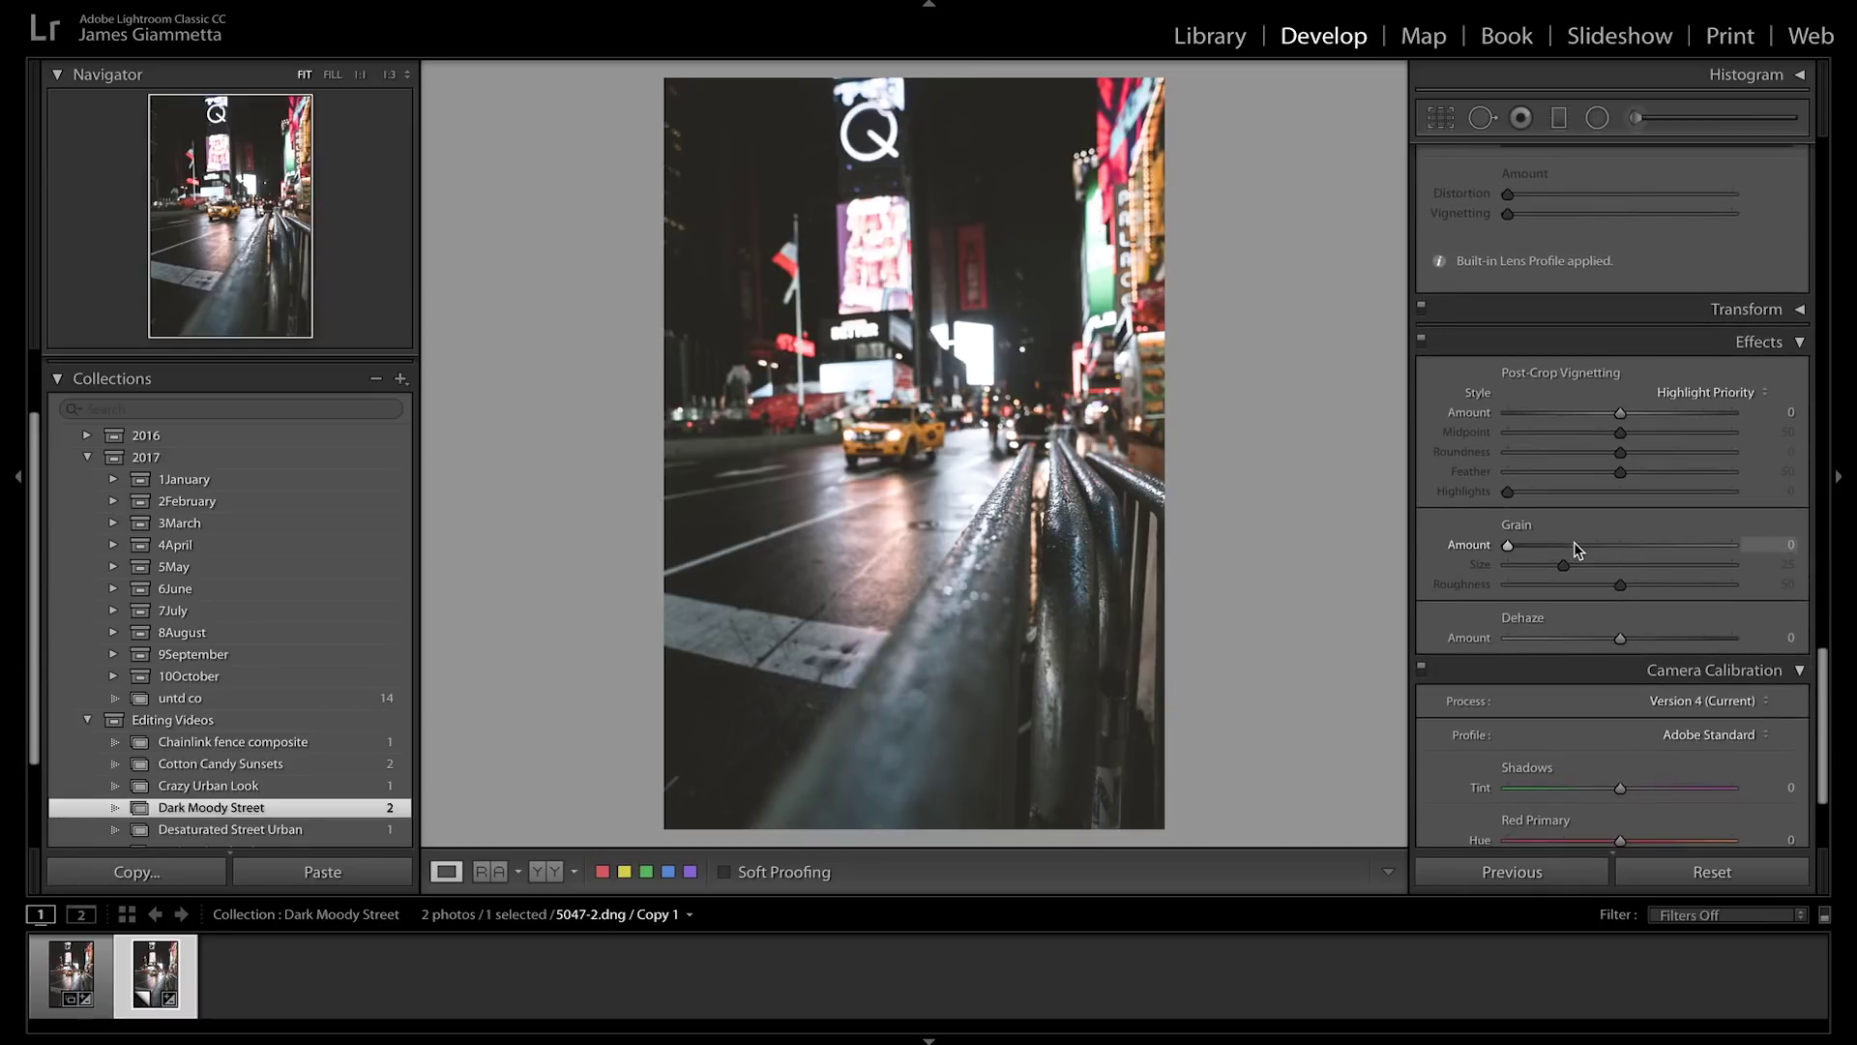
{"action": "left_click", "coordinate": [1792, 413]}
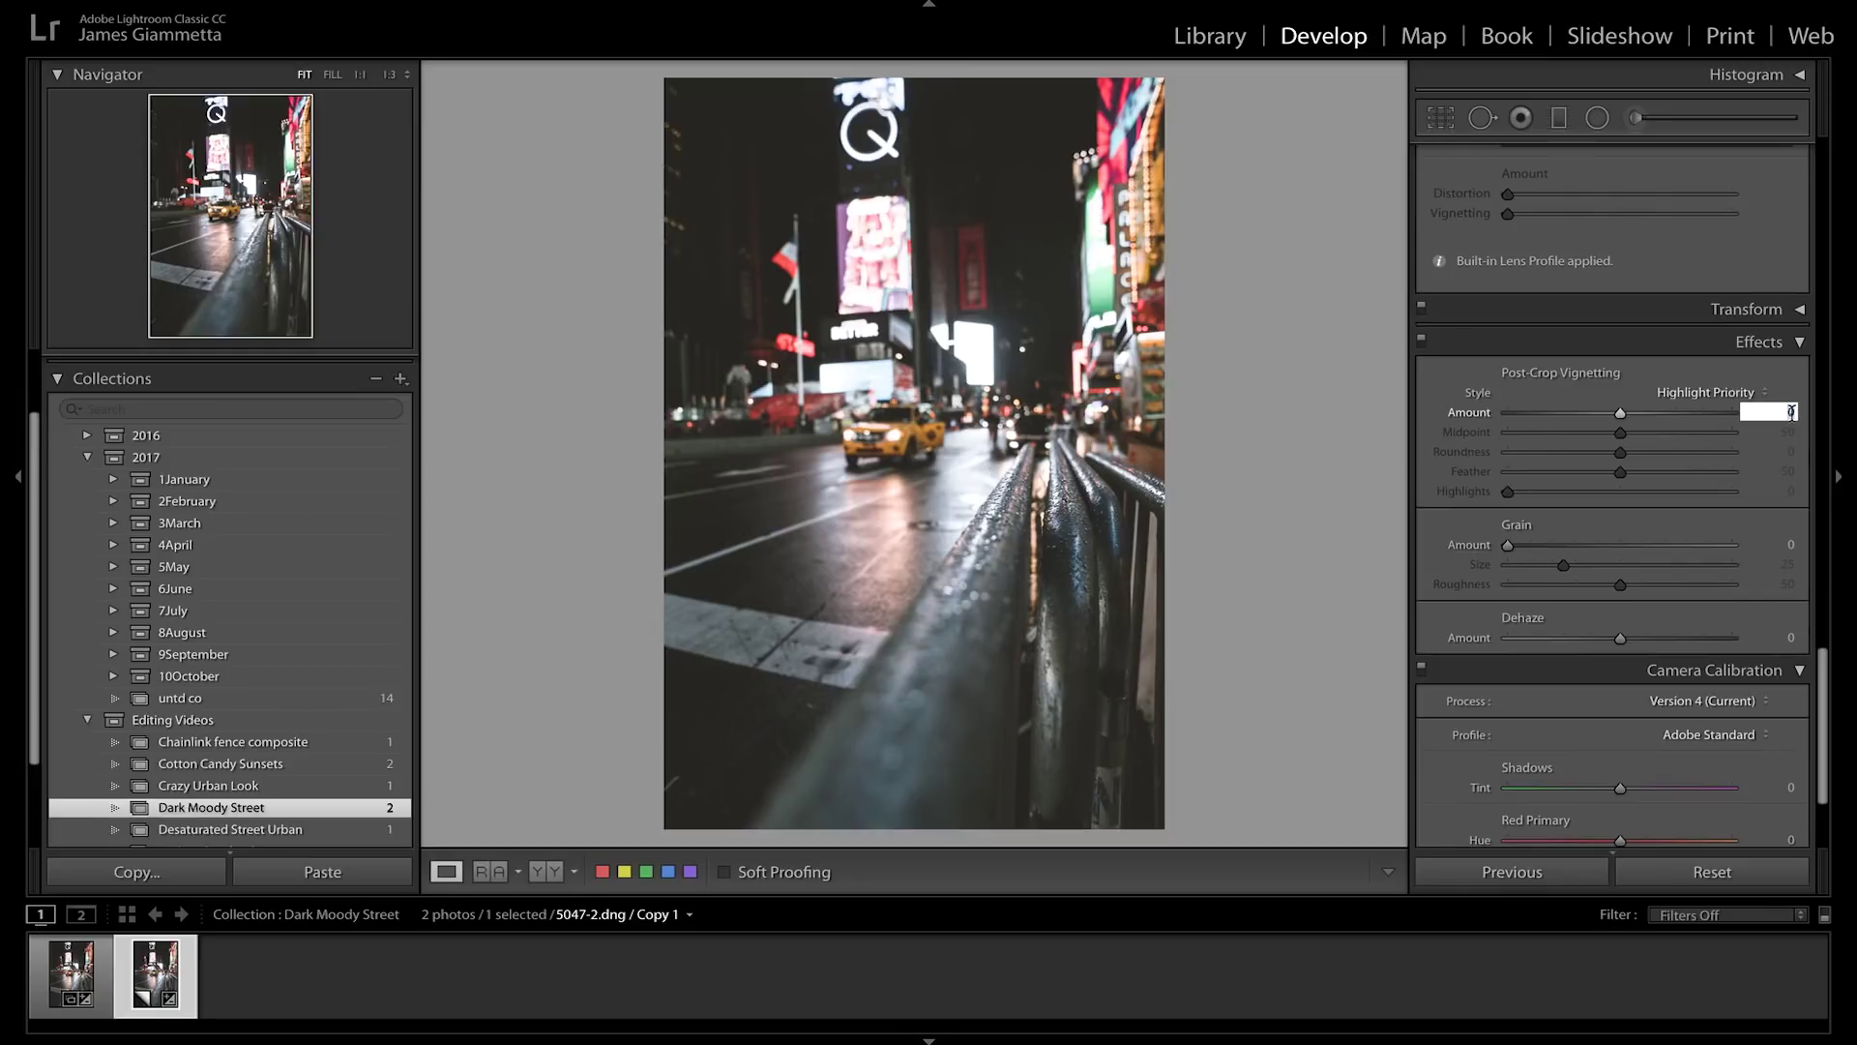
{"action": "type", "text": "-15"}
{"action": "key", "text": "Return"}
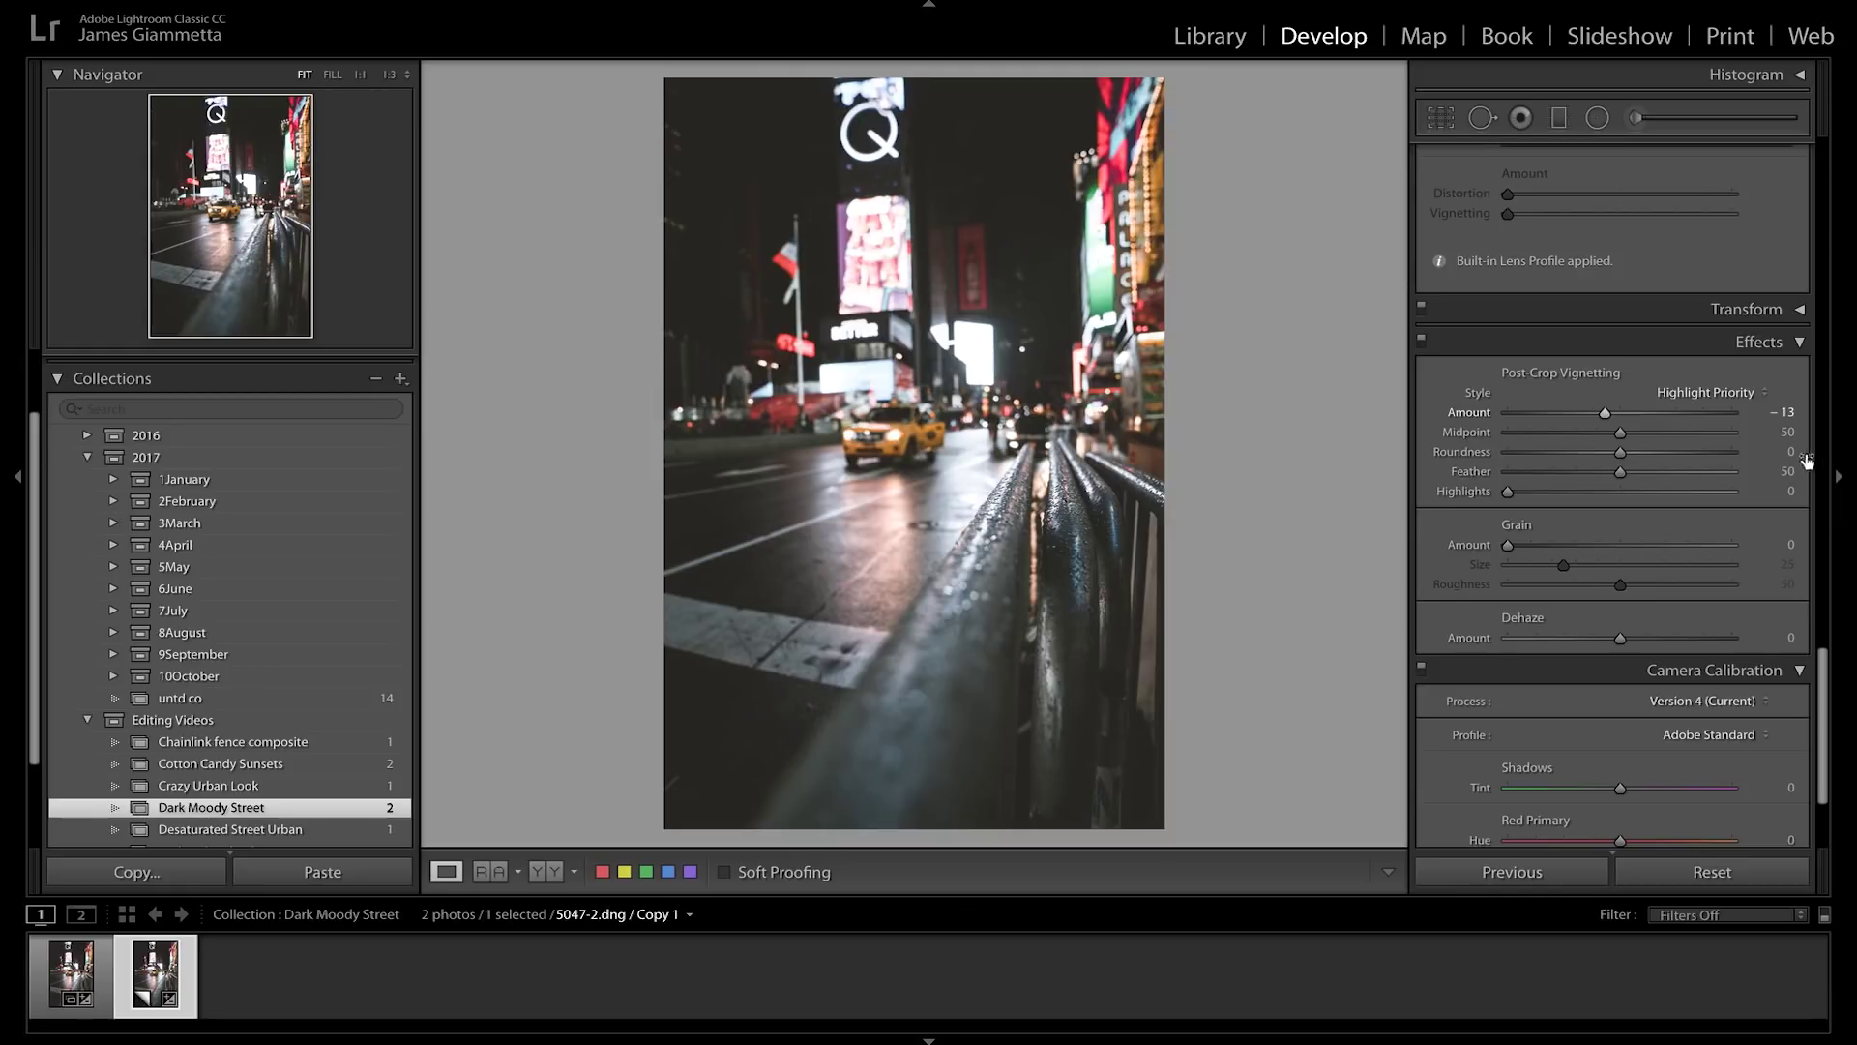
Step: Set the Blue Primary hue in the camera calibration to −28
{"action": "scroll", "coordinate": [1749, 548], "scroll_direction": "down", "scroll_amount": 1}
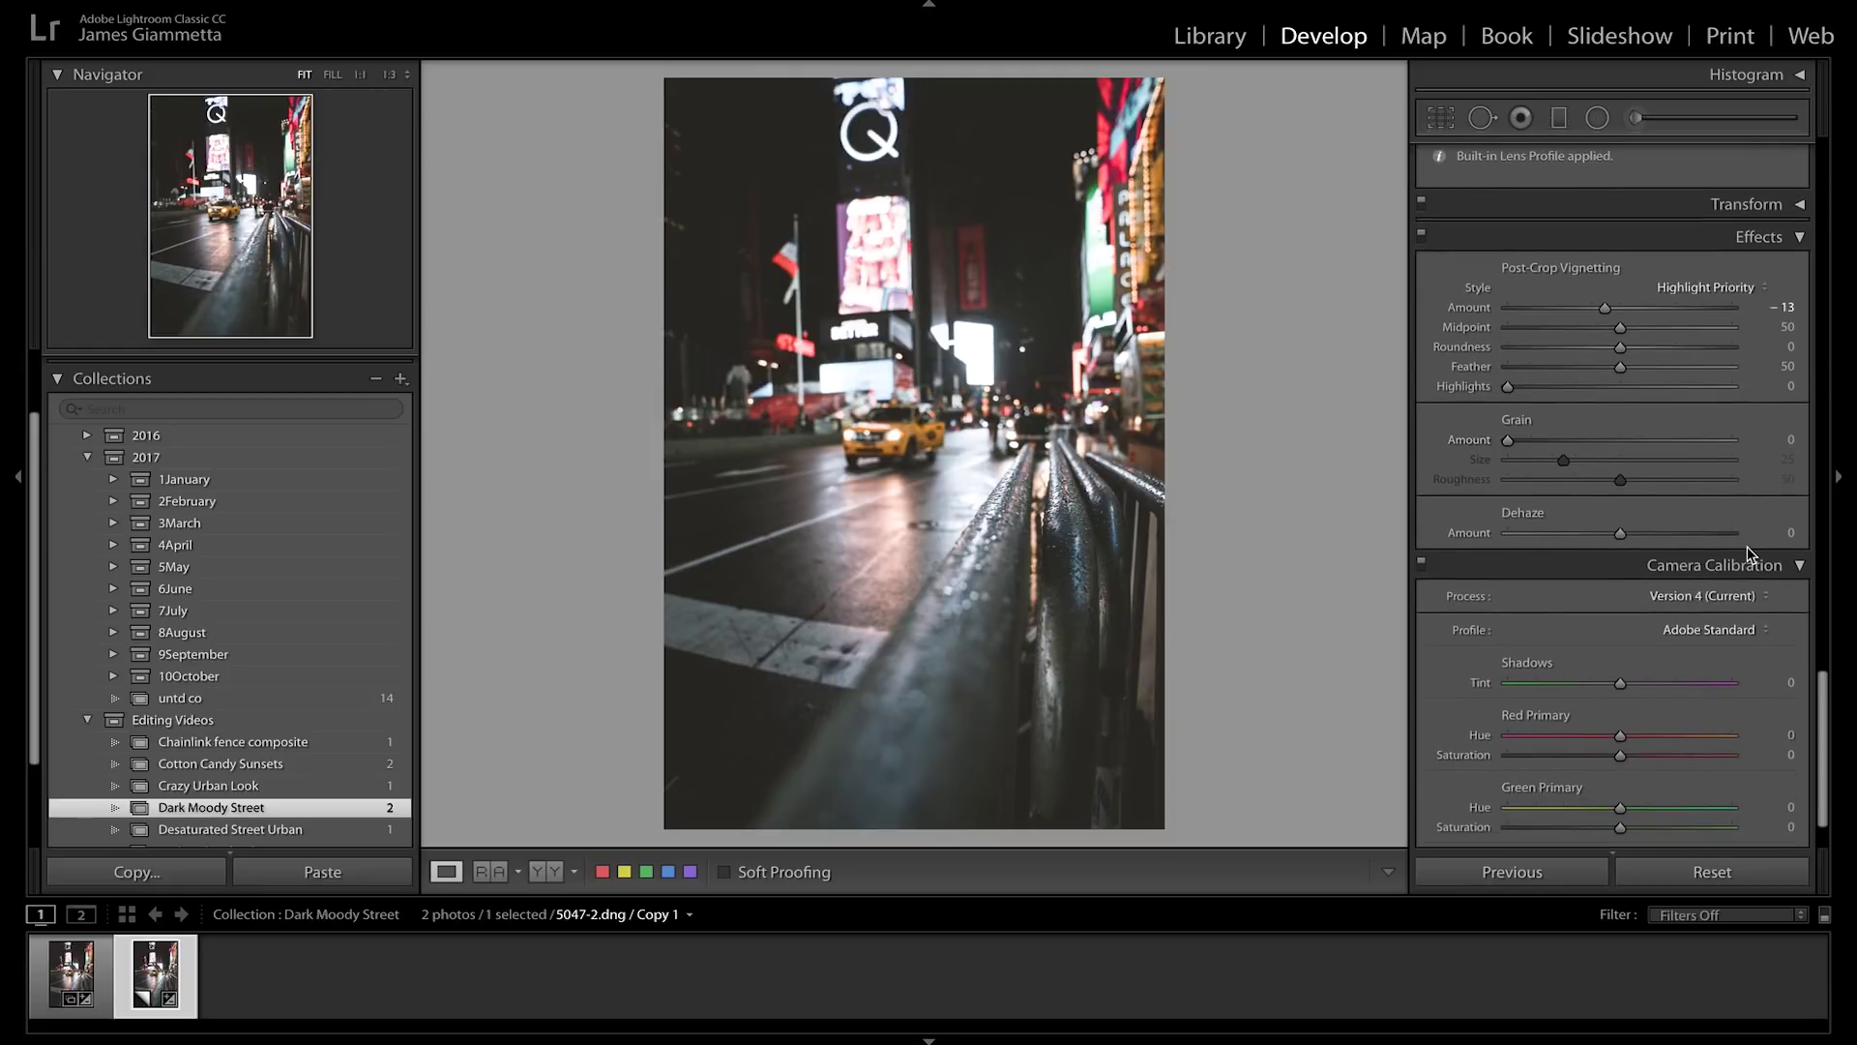
{"action": "scroll", "coordinate": [1745, 561], "scroll_direction": "down", "scroll_amount": 1}
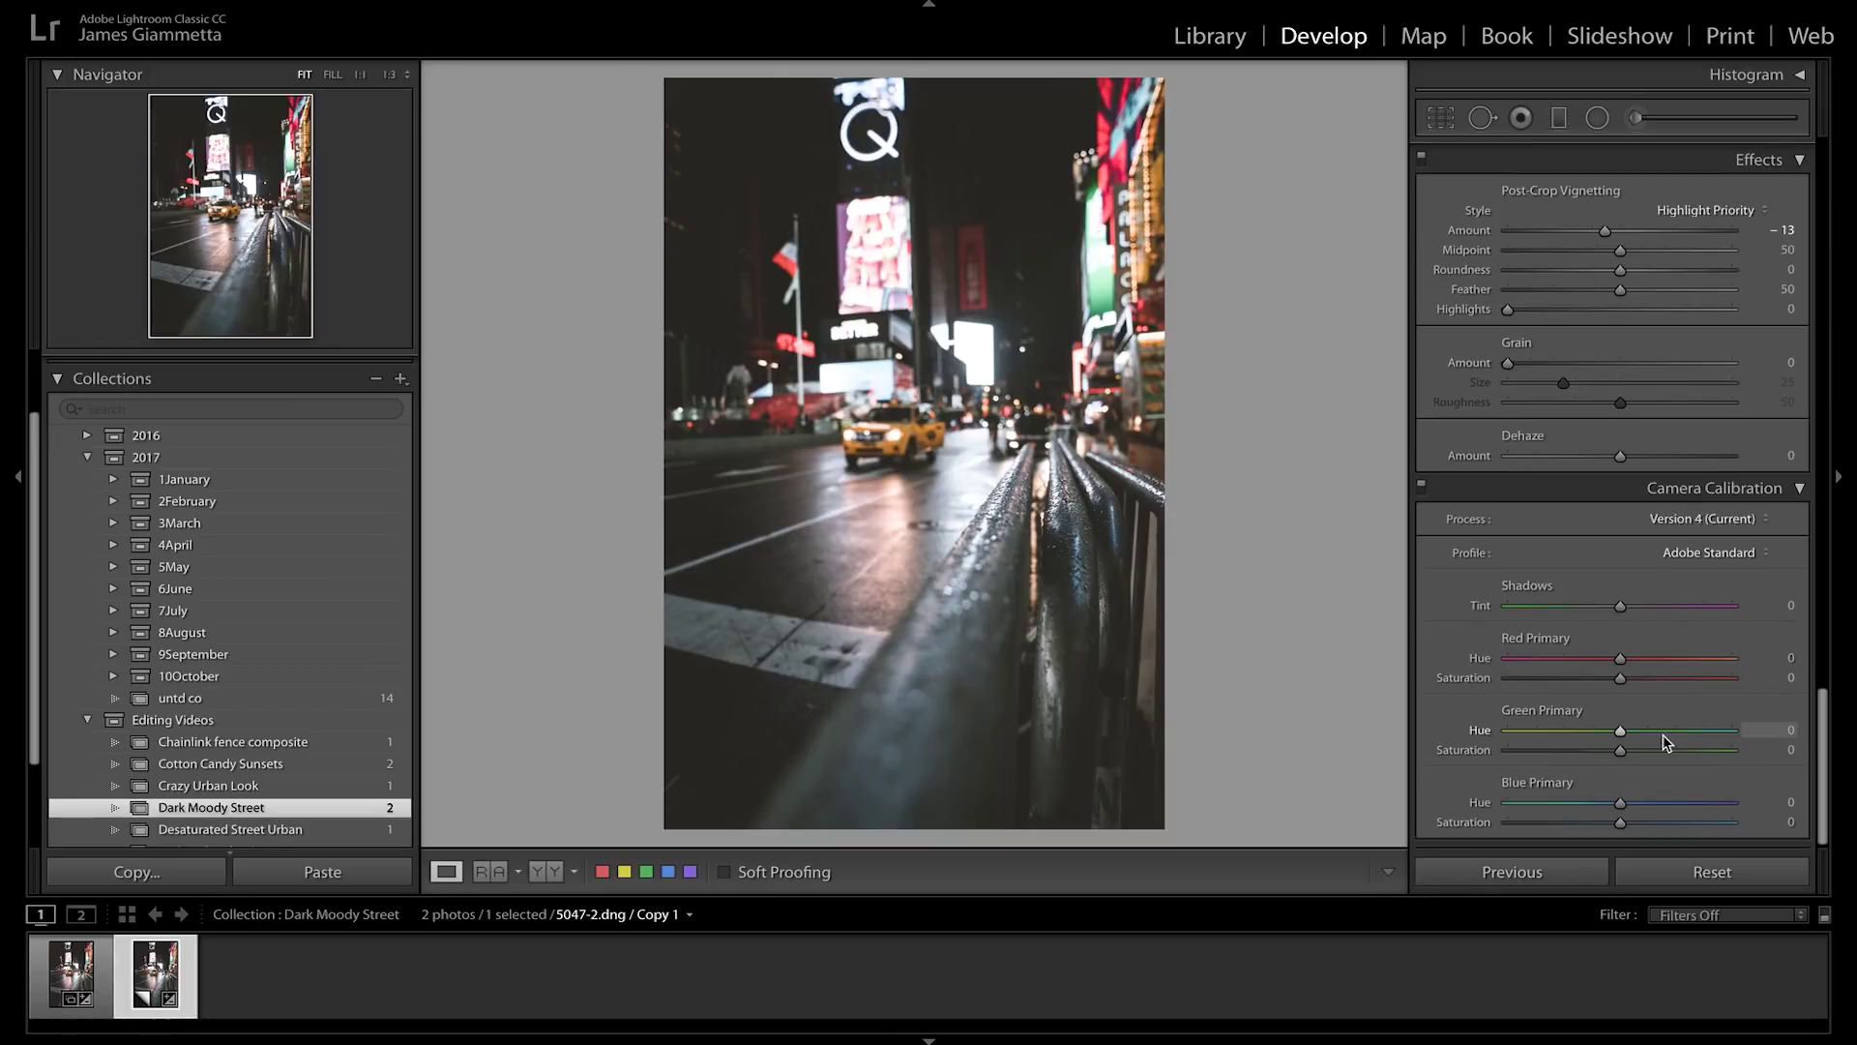
{"action": "left_click", "coordinate": [1776, 802]}
{"action": "type", "text": "-27"}
{"action": "key", "text": "Return"}
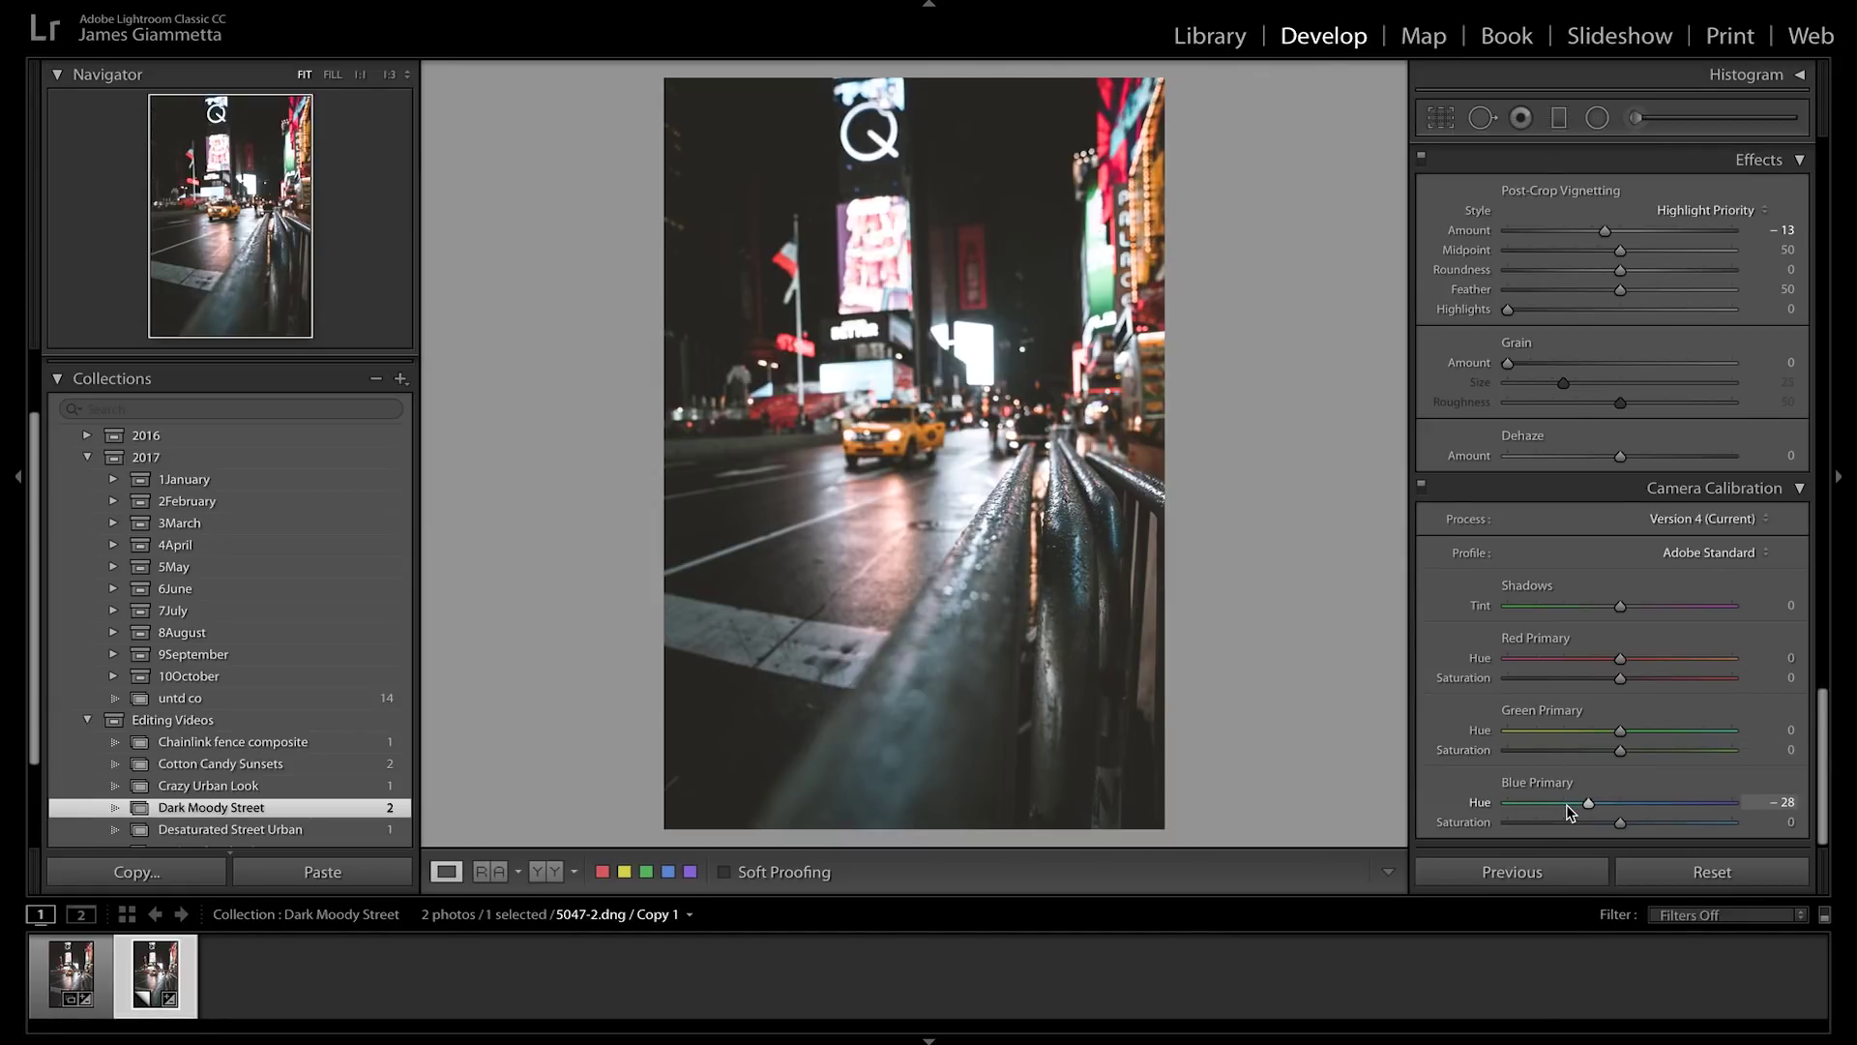
Step: Compare the edited photo with its before state, full-size and side by side, and select the other version of the photo
{"action": "scroll", "coordinate": [1570, 811], "scroll_direction": "up", "scroll_amount": 15}
{"action": "key", "text": "backslash"}
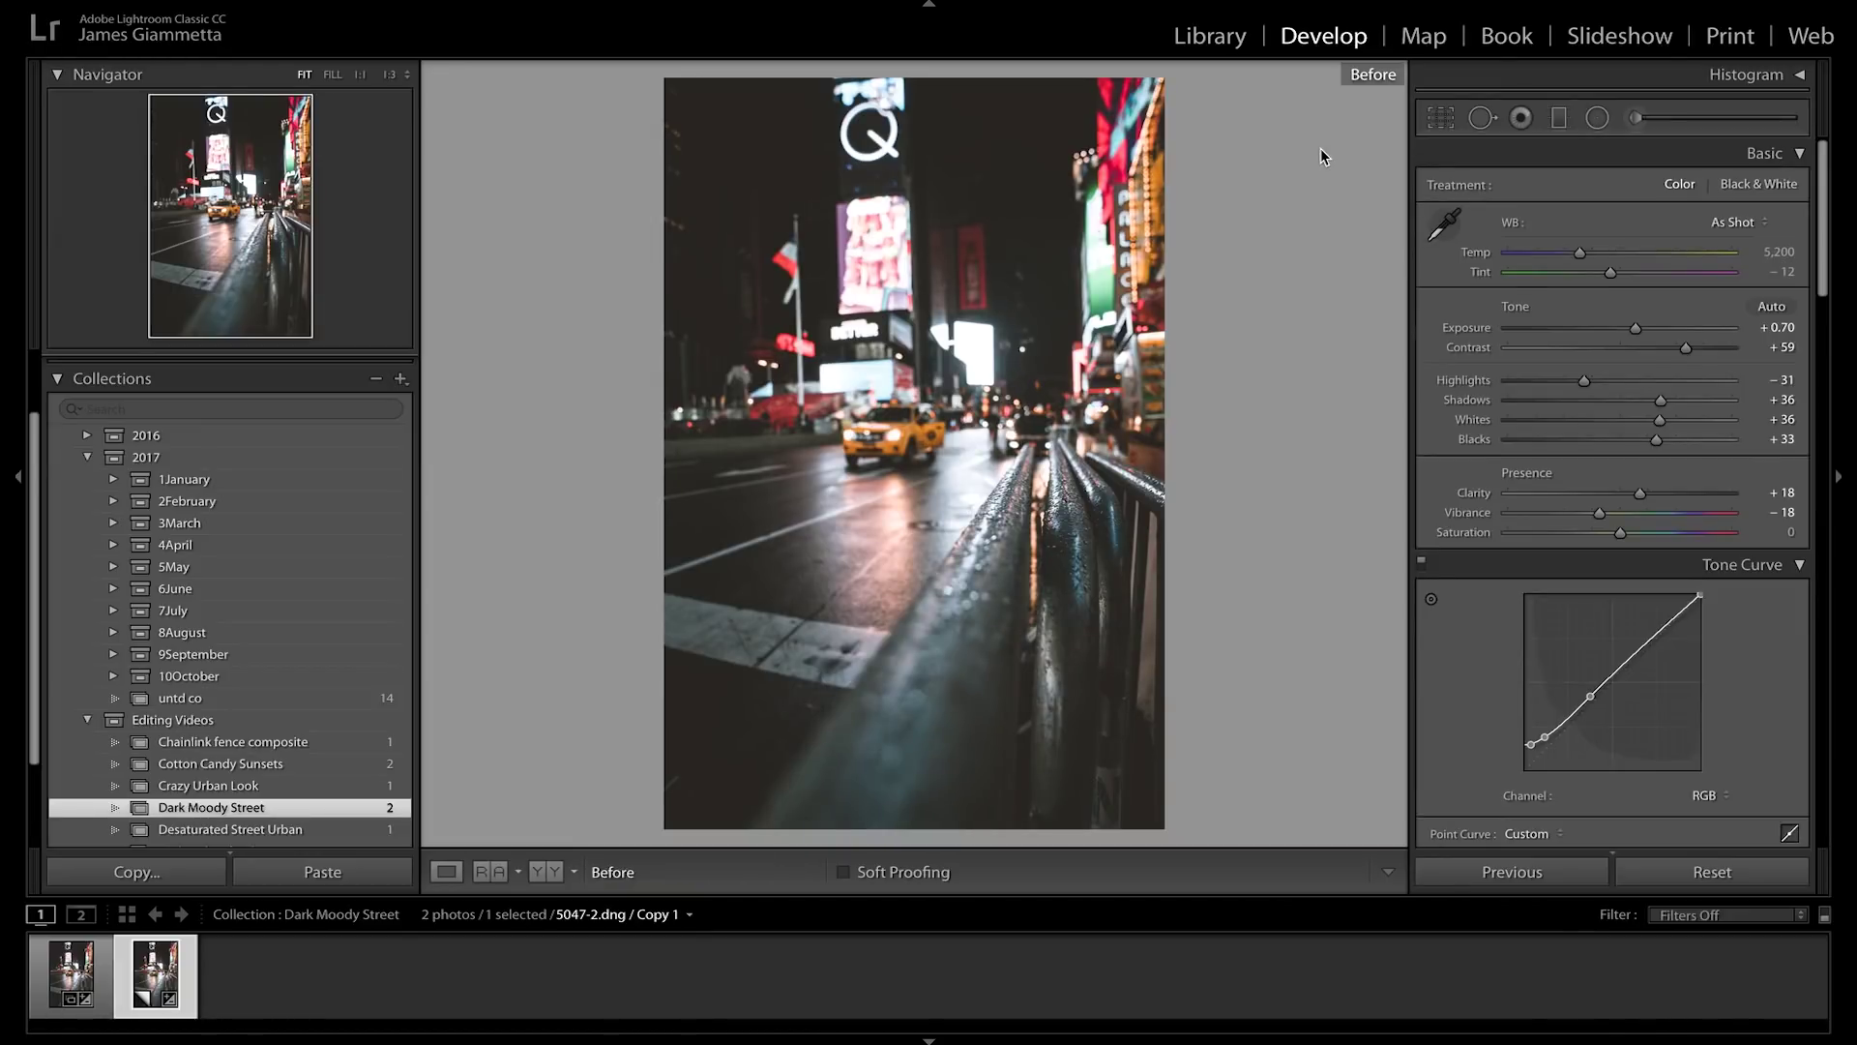
{"action": "key", "text": "backslash"}
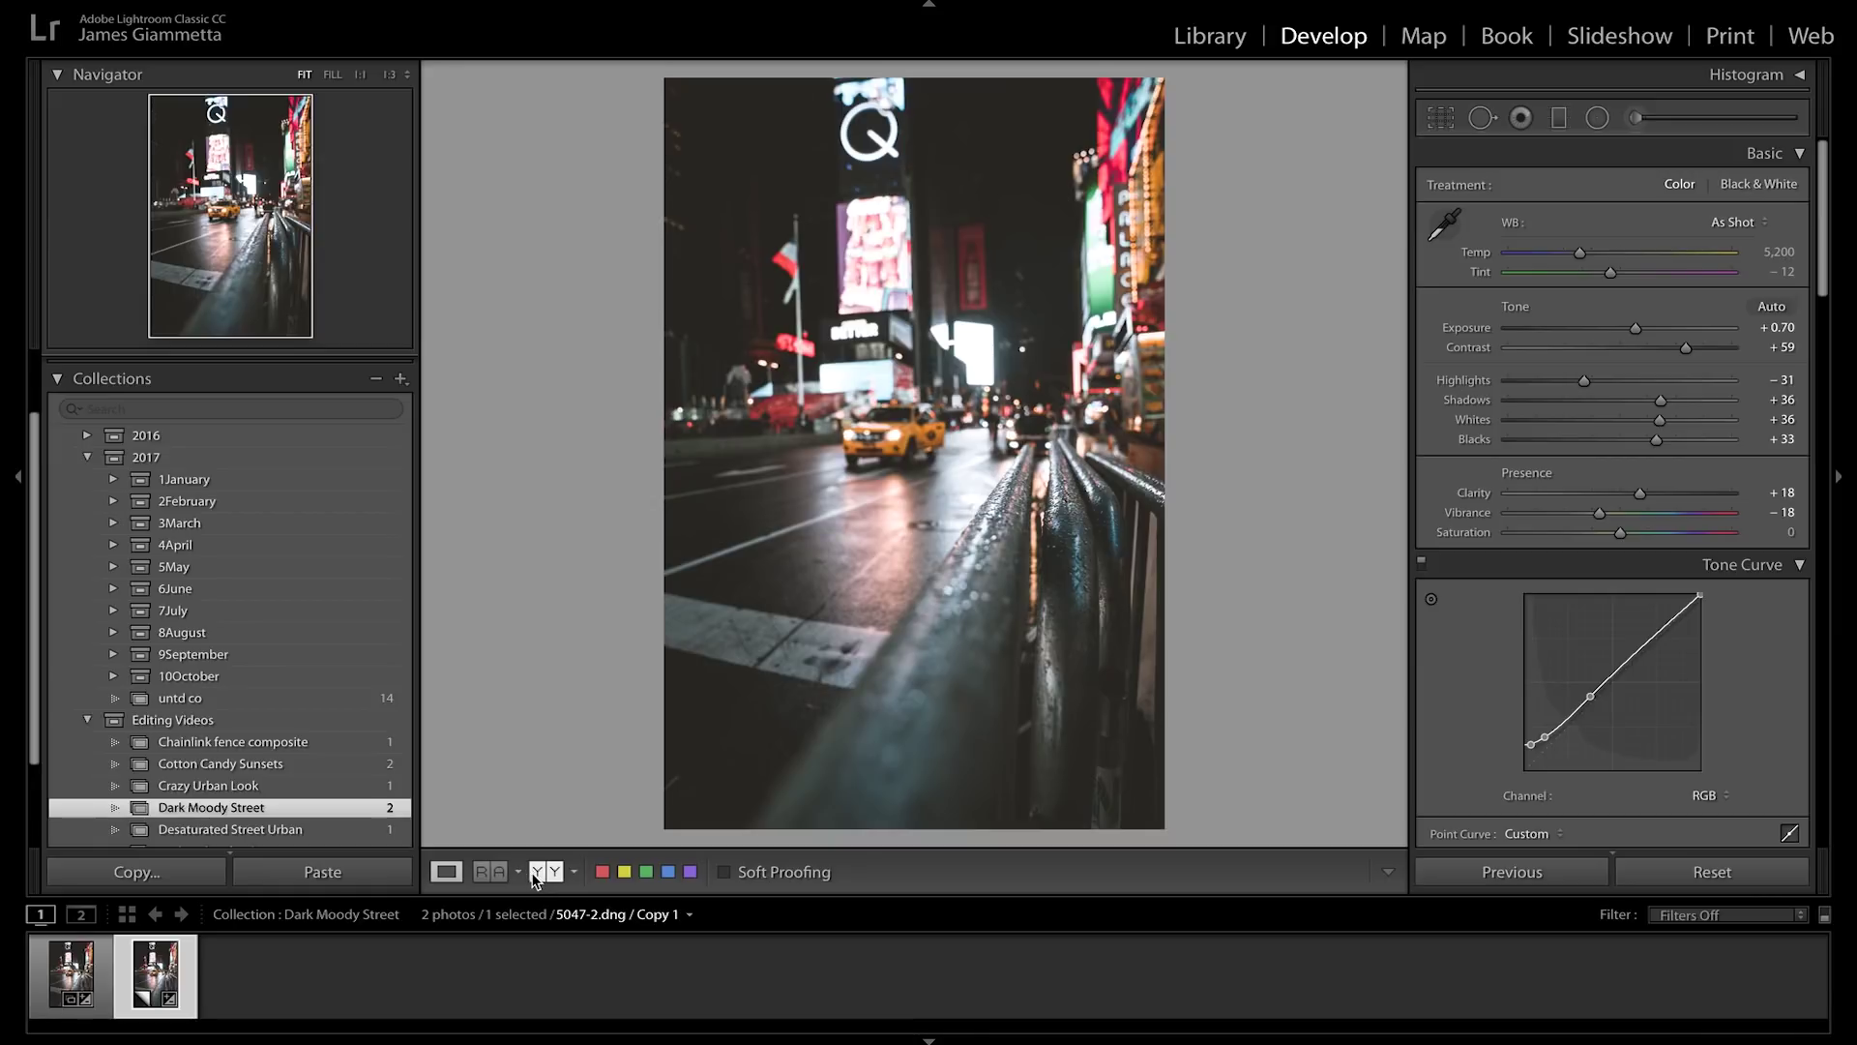
{"action": "key", "text": "y"}
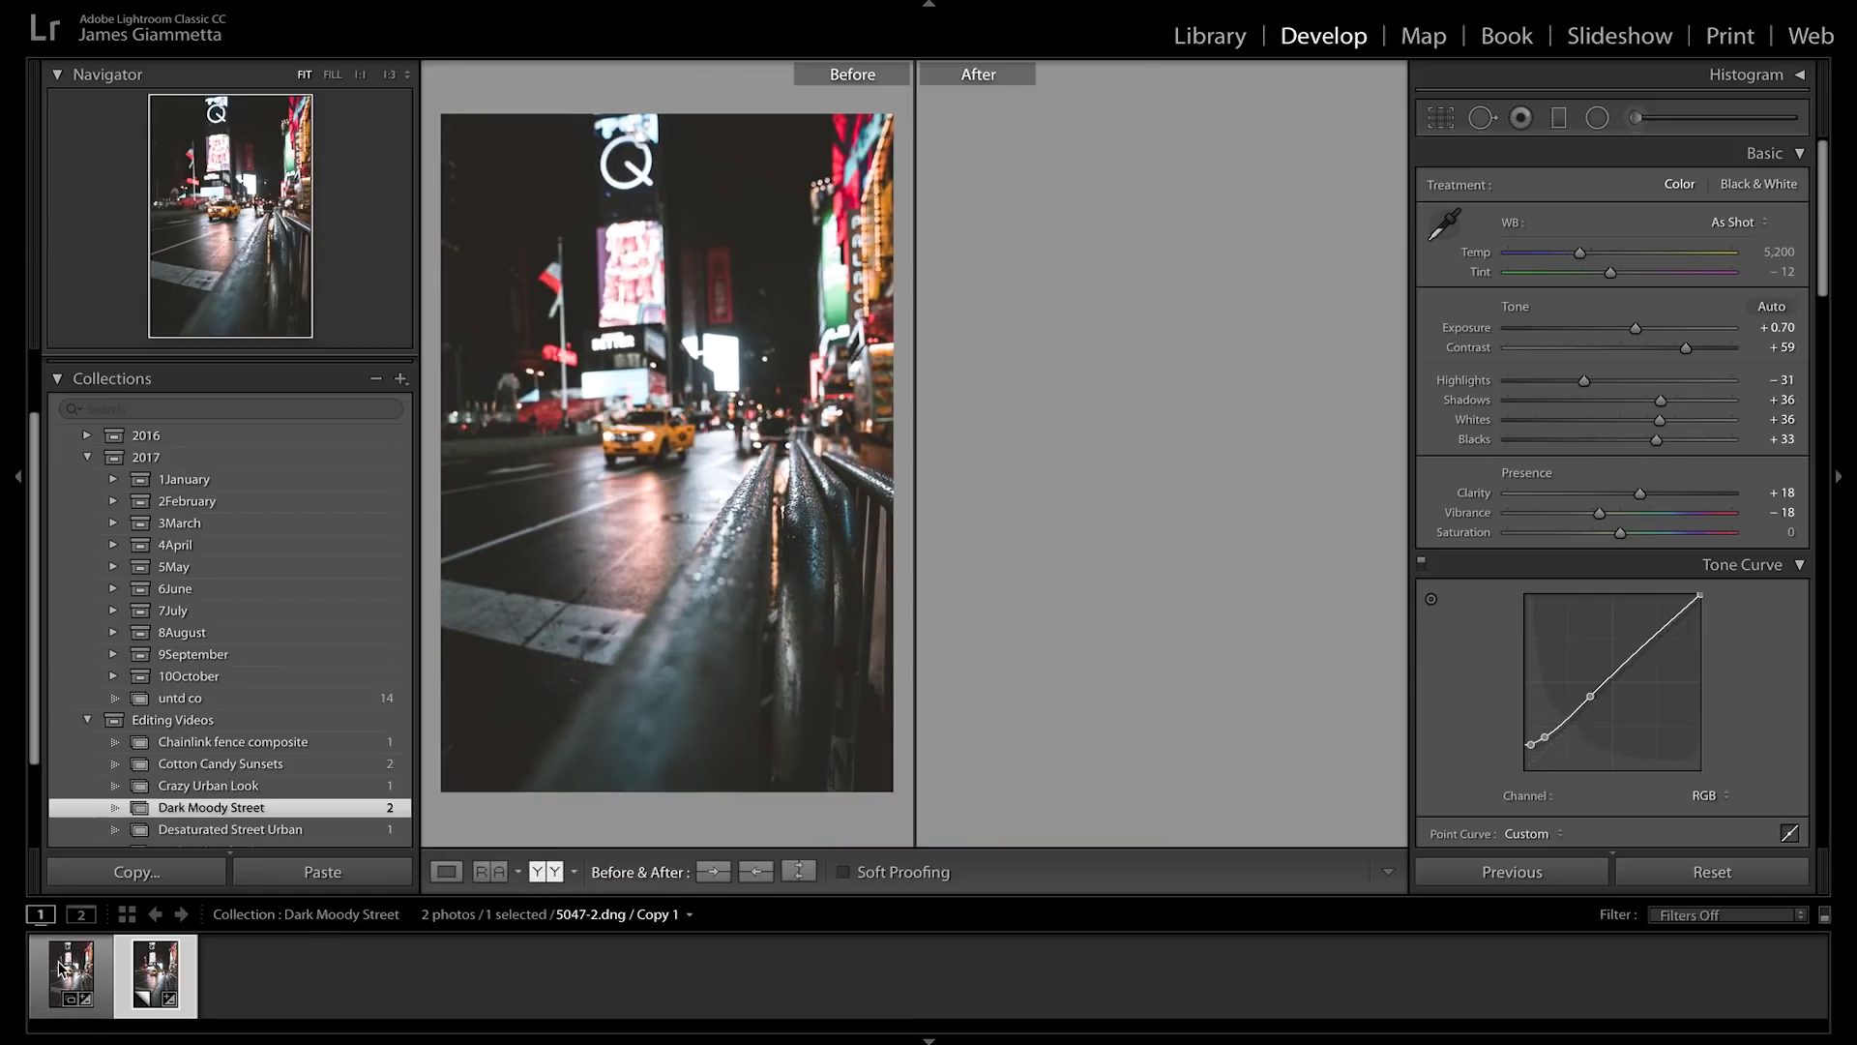
{"action": "left_click", "coordinate": [48, 994]}
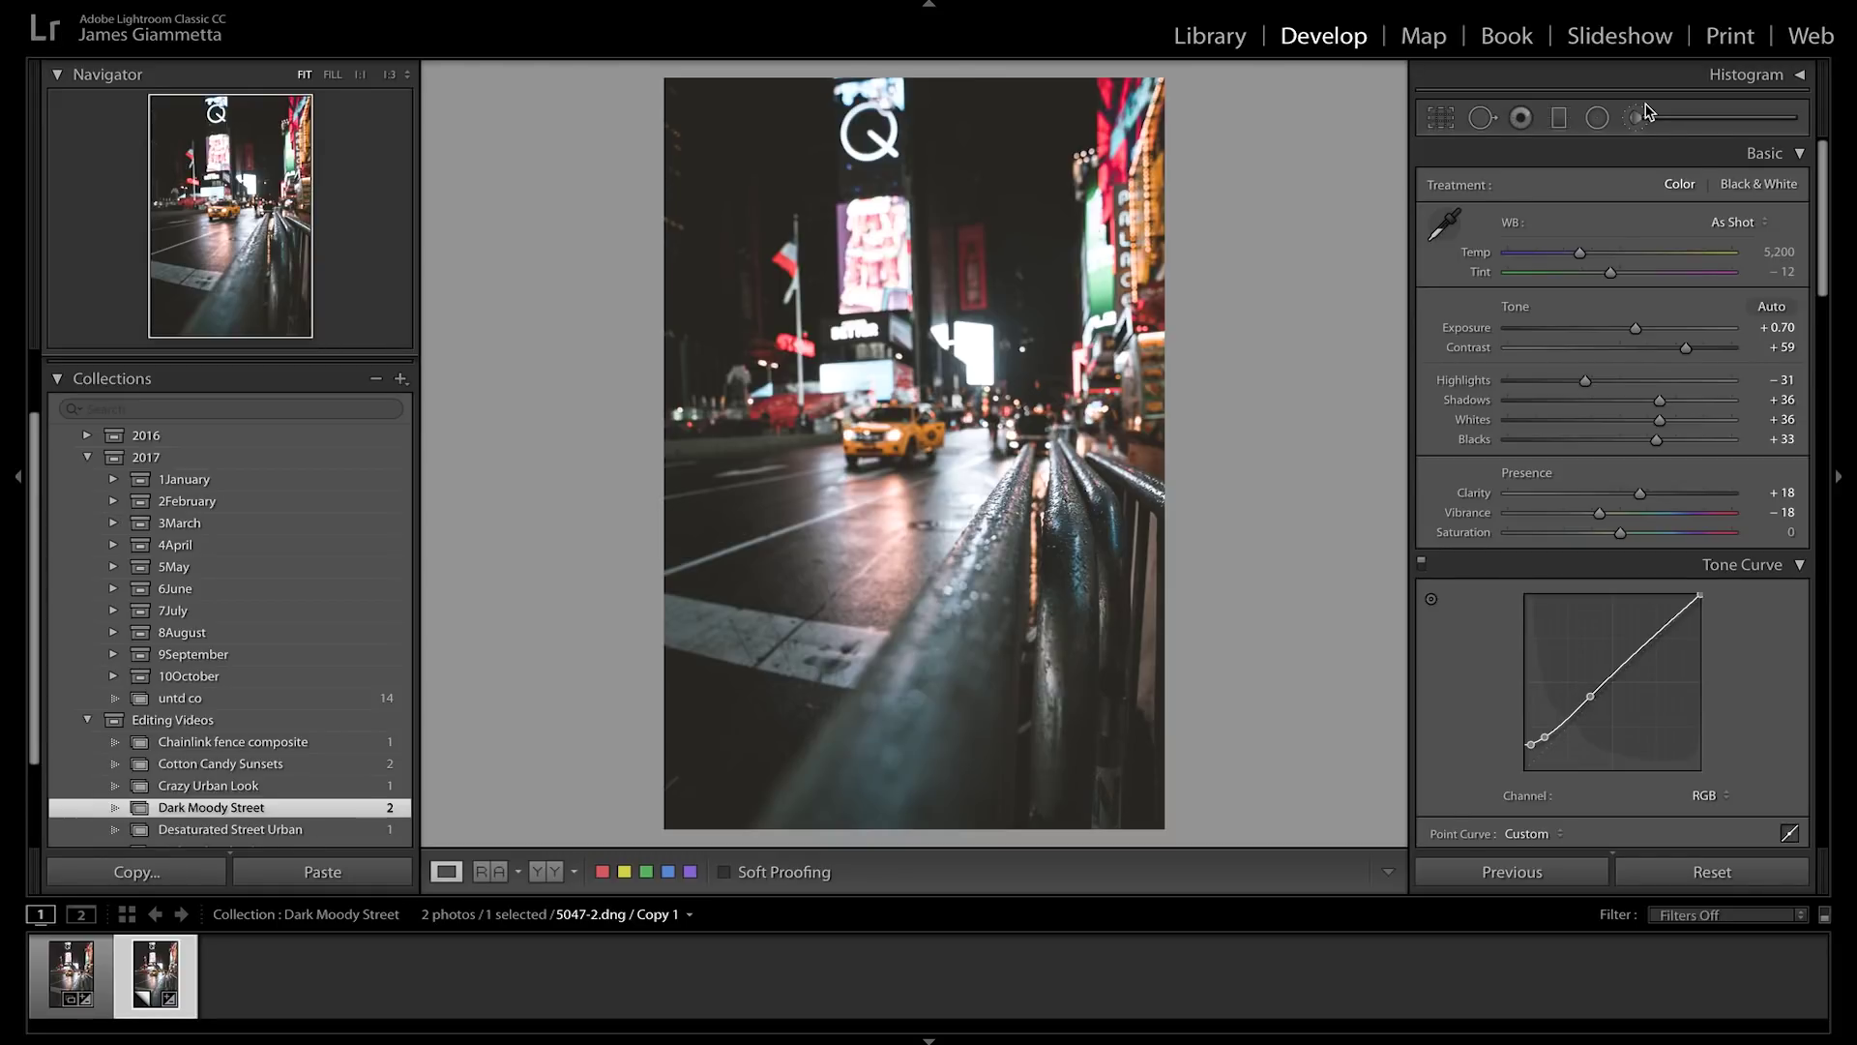
{"action": "scroll", "coordinate": [302, 759], "scroll_direction": "down", "scroll_amount": 2}
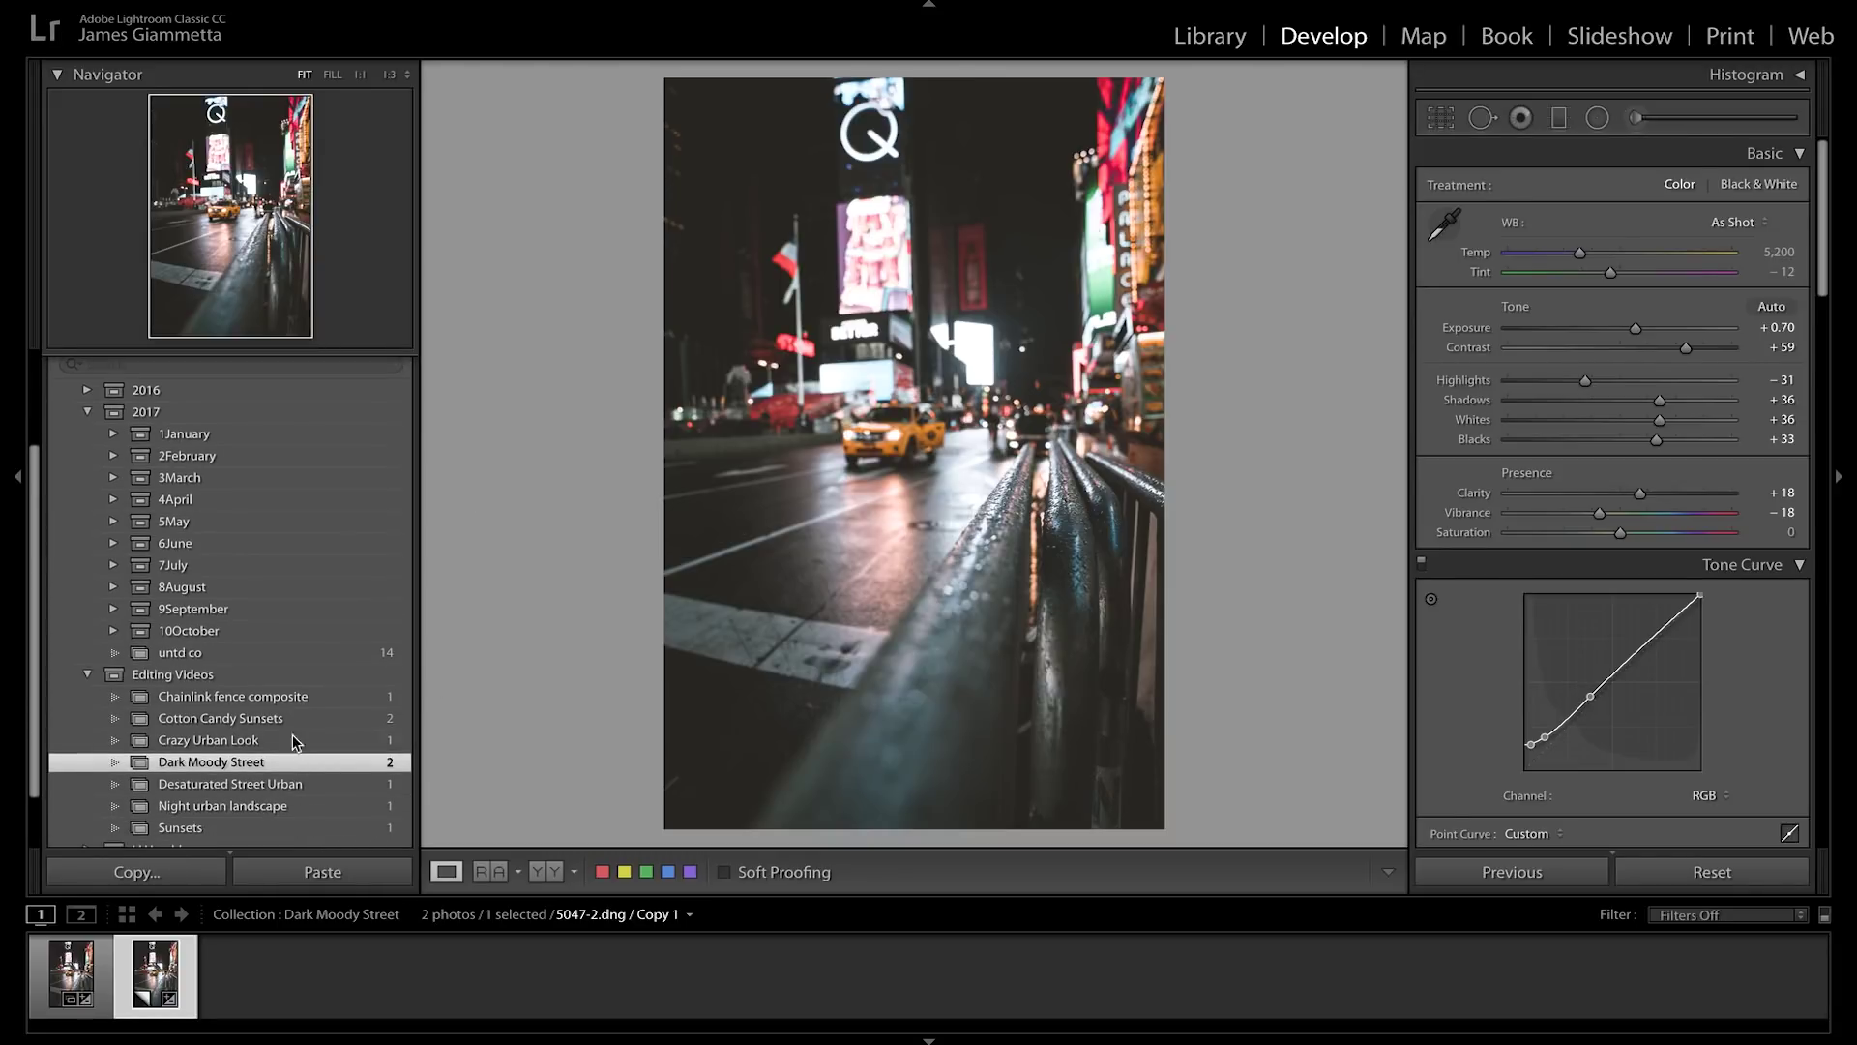
{"action": "scroll", "coordinate": [247, 779], "scroll_direction": "down", "scroll_amount": 2}
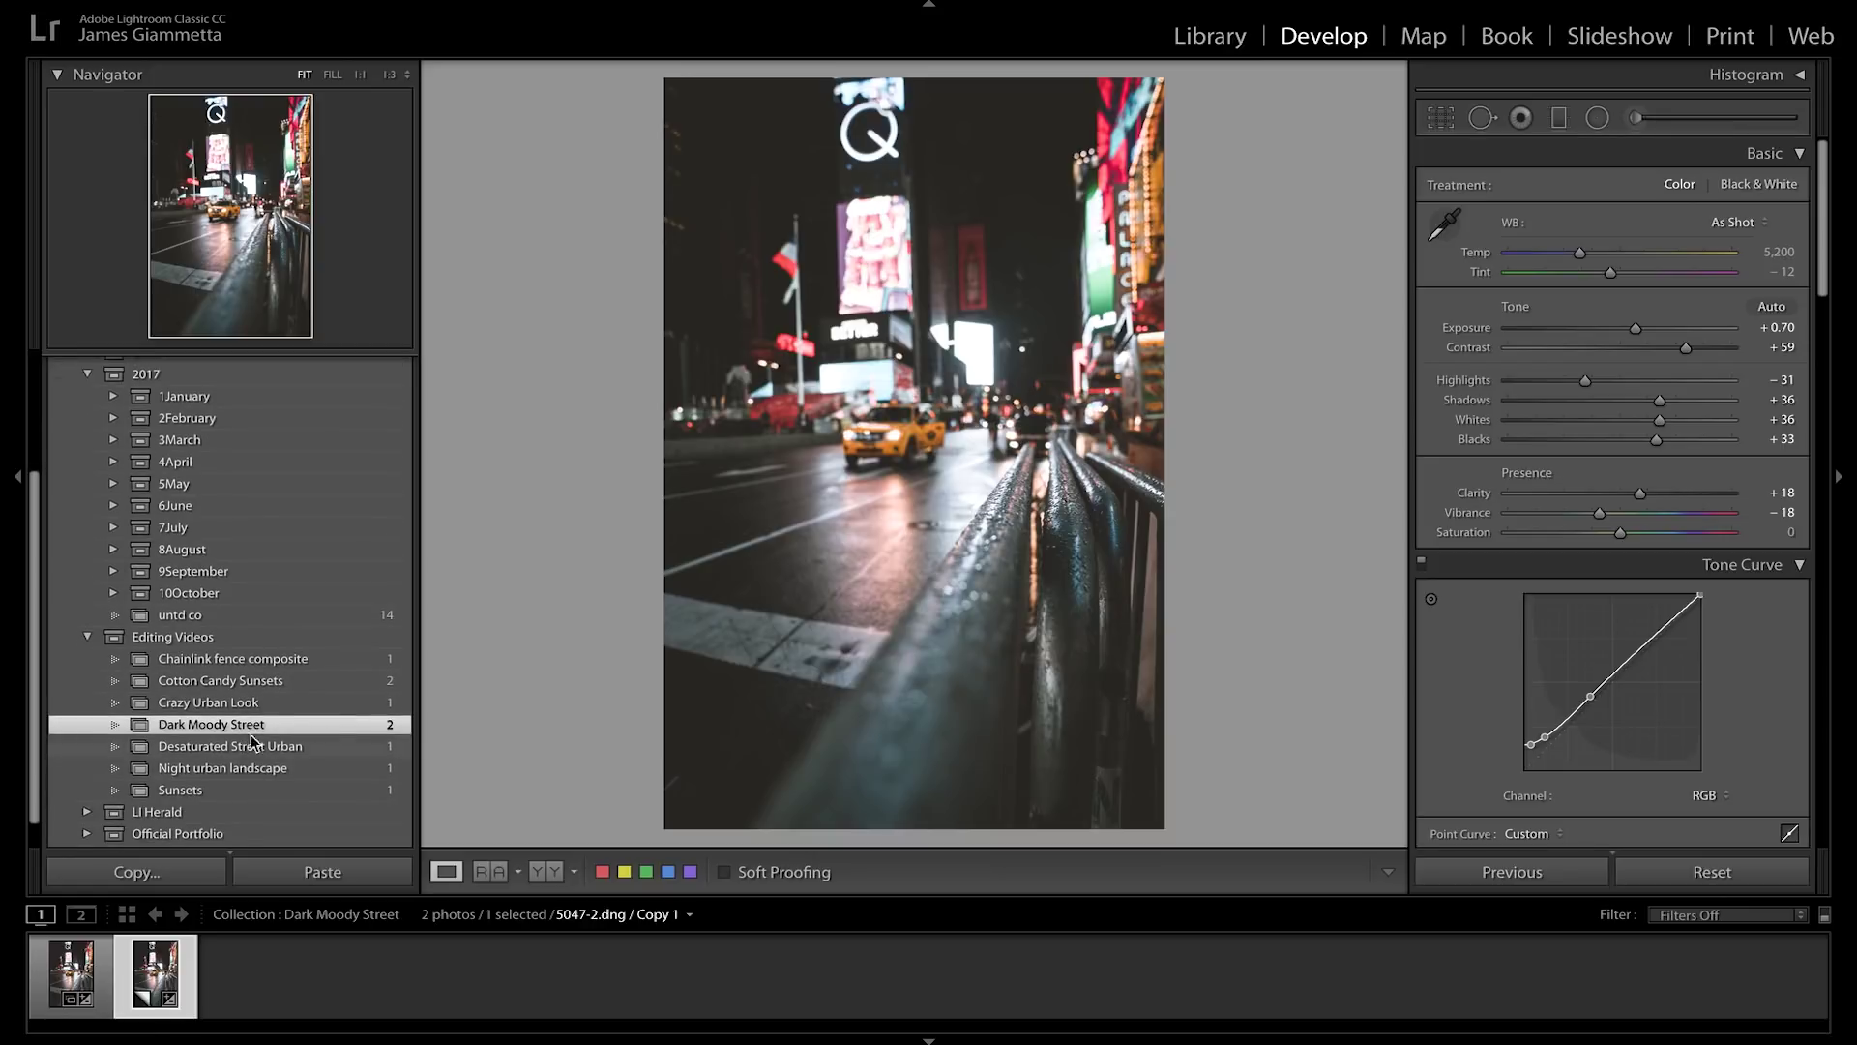